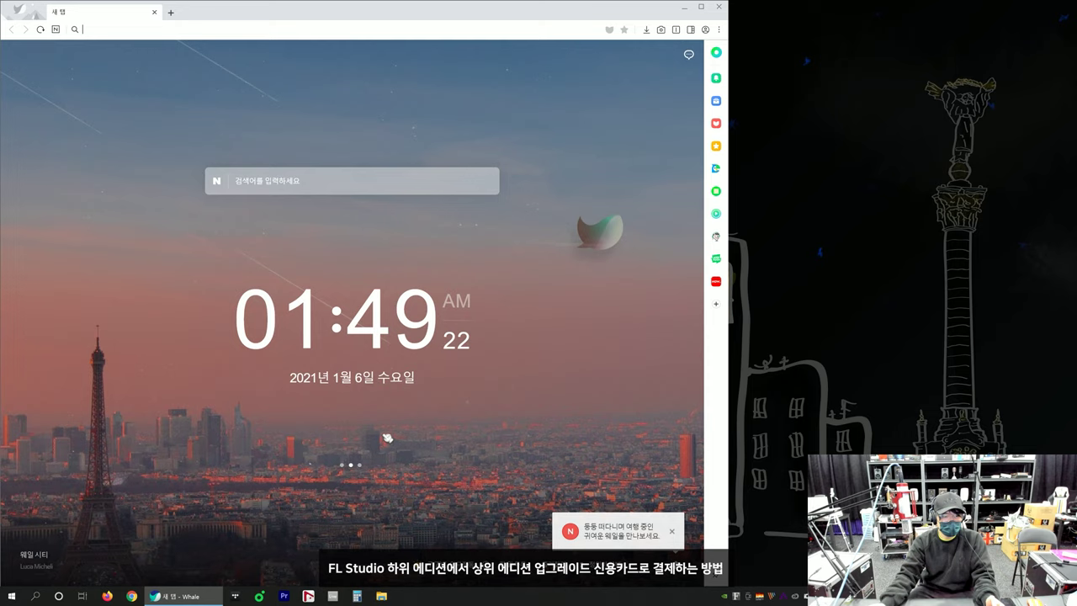
Go to image-line.com by entering 'image' in the address bar and accepting the suggestion
left_click(392, 29)
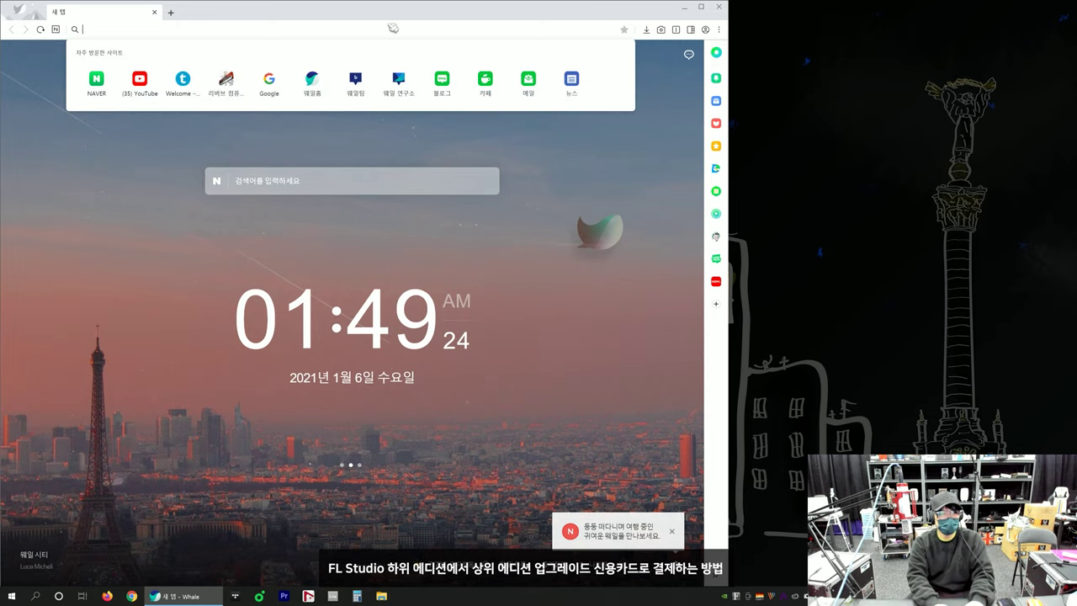
type("image-line.com")
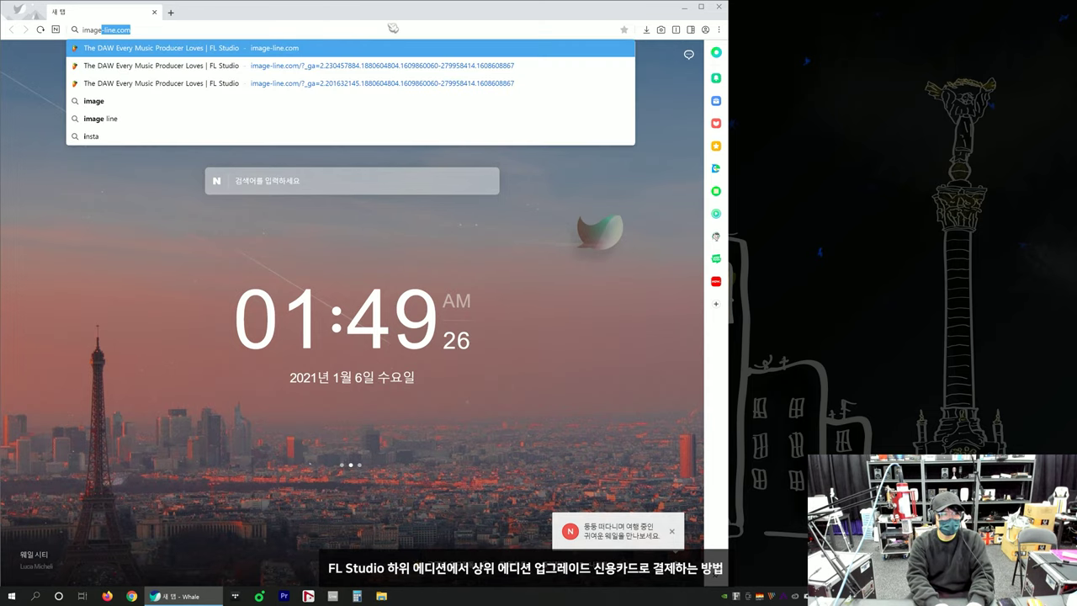
key("Return")
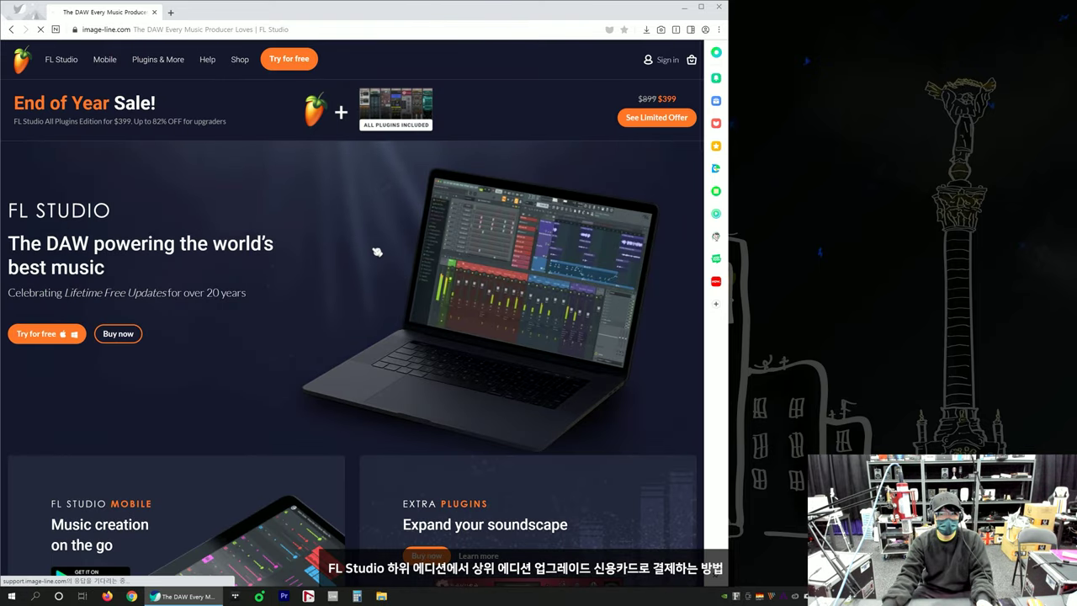
Maximize the Naver Whale window and reveal the page's full web address
double_click(514, 13)
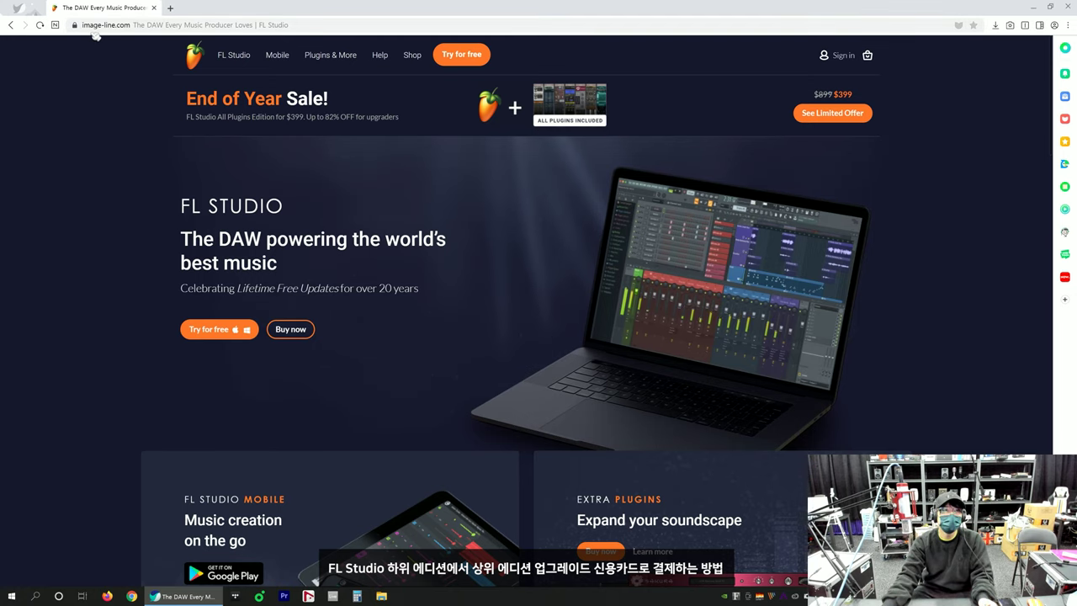
left_click(152, 29)
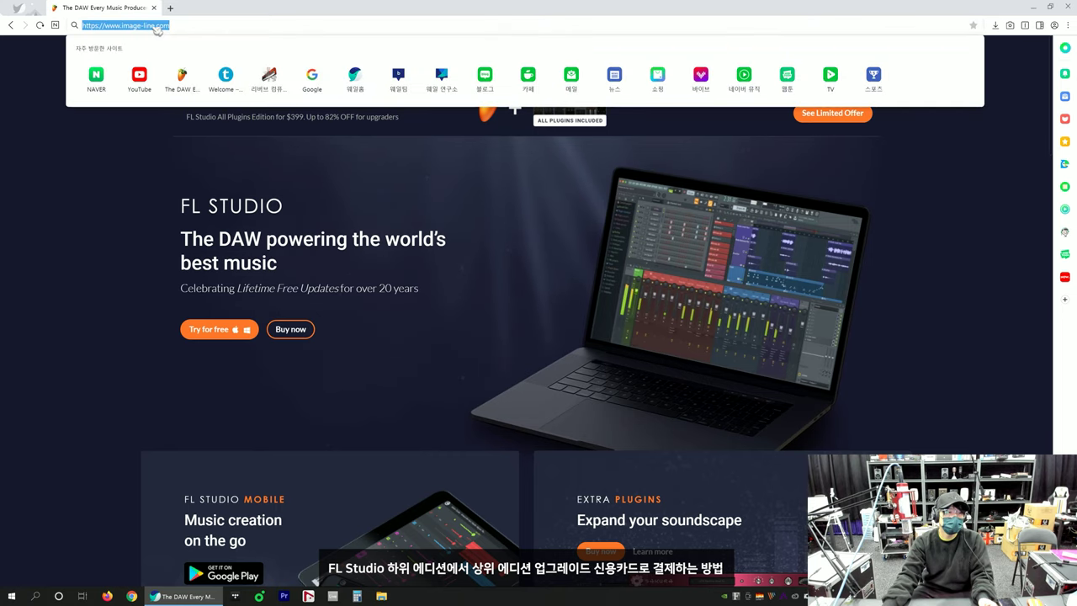
left_click(130, 253)
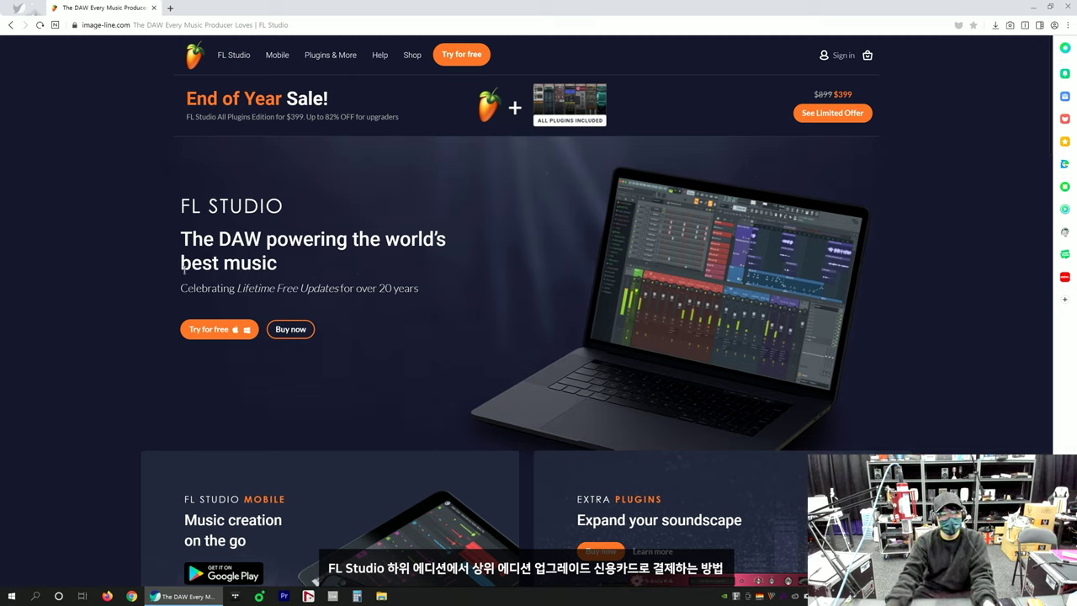
Highlight the FL STUDIO main heading text to read it, then clear the selection
left_click_drag(180, 239, 329, 260)
mouse_move(168, 211)
left_mouse_down()
mouse_move(343, 262)
mouse_move(180, 202)
left_mouse_up()
left_click(343, 262)
left_click(334, 262)
left_click_drag(334, 262, 180, 202)
left_click(334, 263)
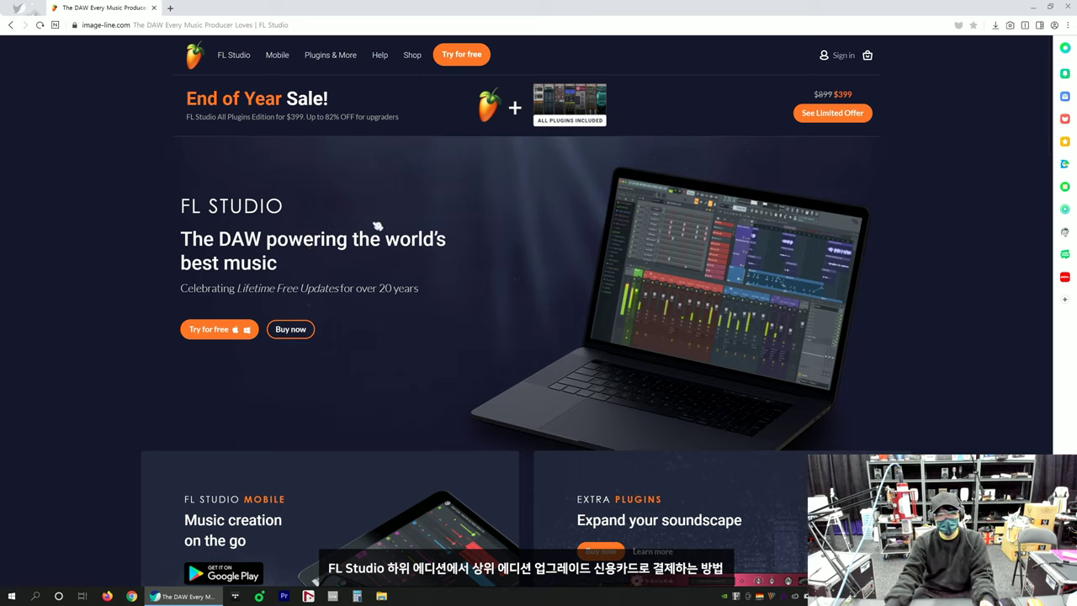
mouse_move(336, 262)
left_mouse_down()
mouse_move(192, 210)
mouse_move(334, 265)
left_mouse_up()
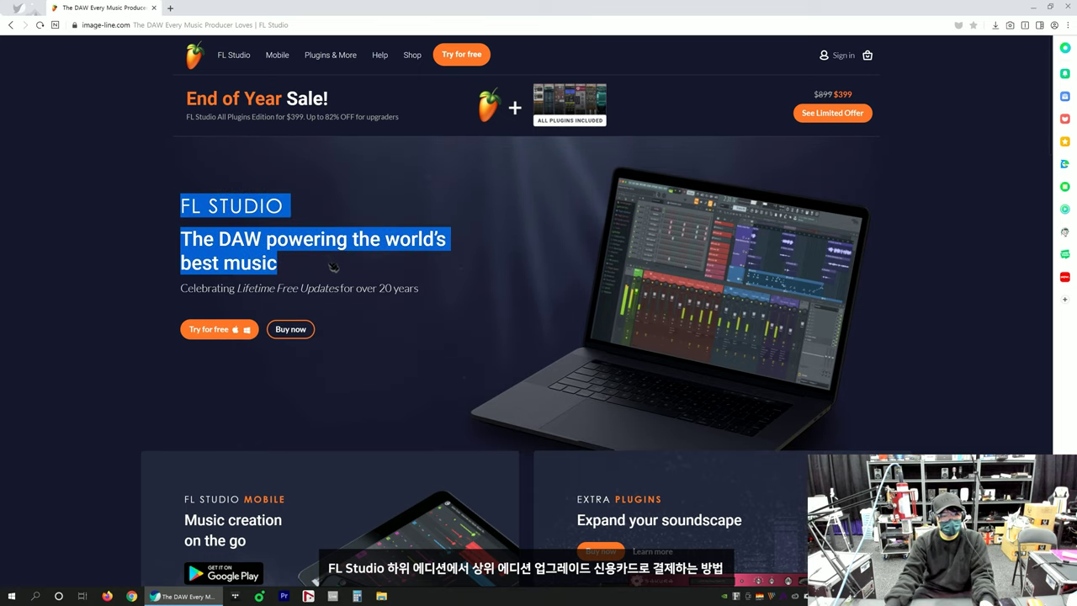
left_click(334, 266)
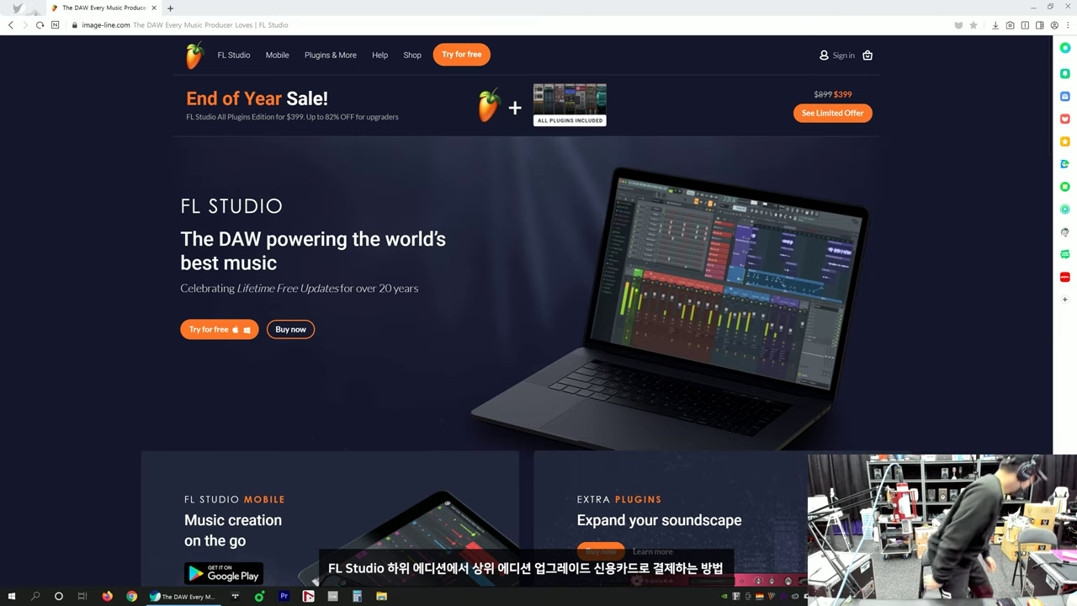
Reload the home page signed in and review the $899 → $399 sale price and heading
key("F5")
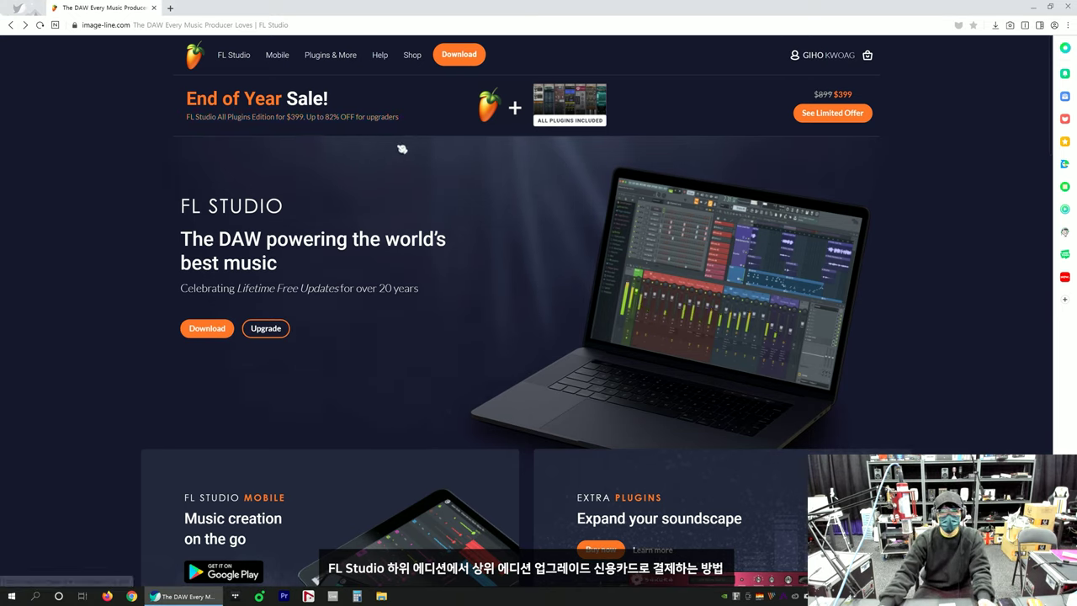
left_click_drag(810, 94, 889, 93)
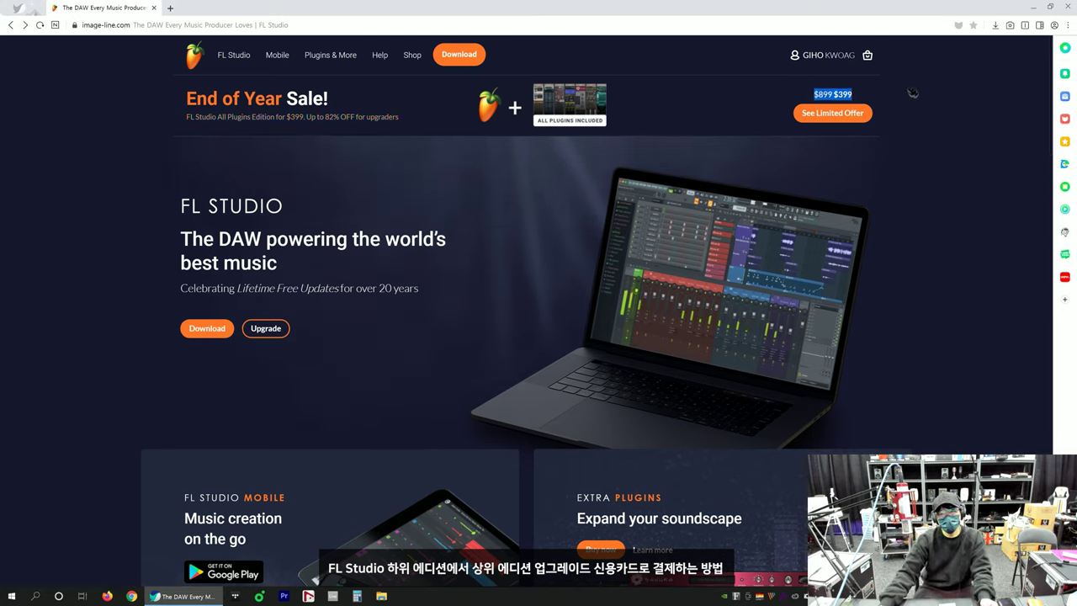
left_click(888, 92)
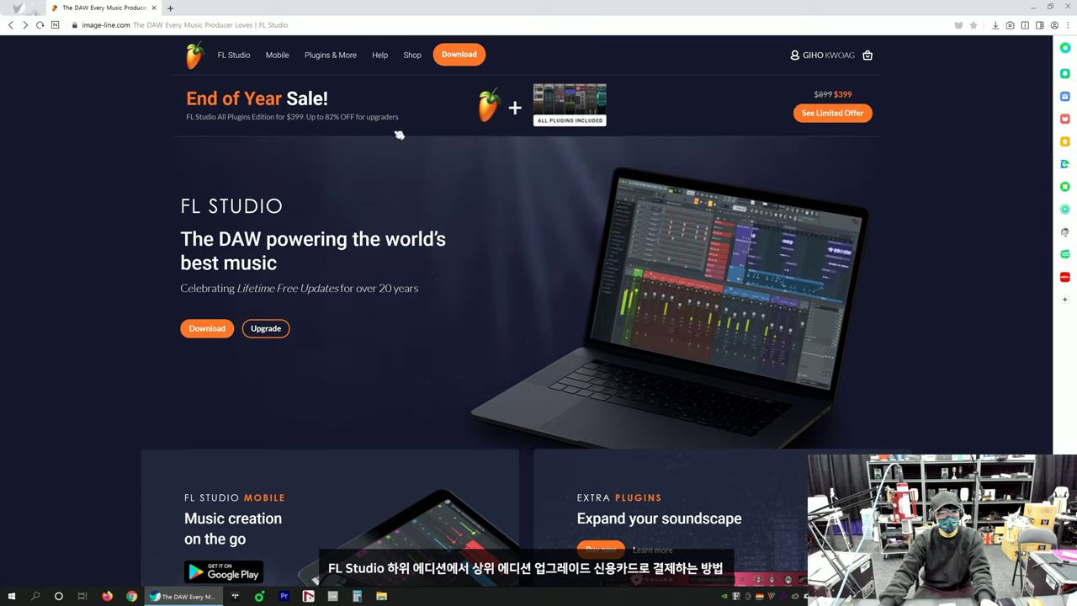
left_click_drag(380, 115, 362, 143)
left_click_drag(223, 206, 313, 271)
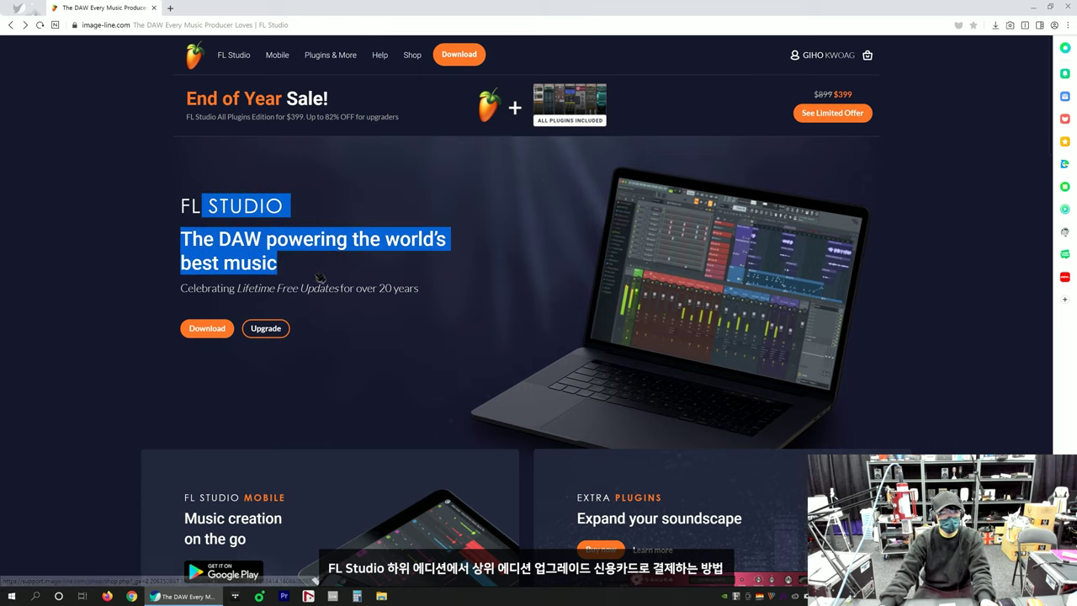
left_click(314, 272)
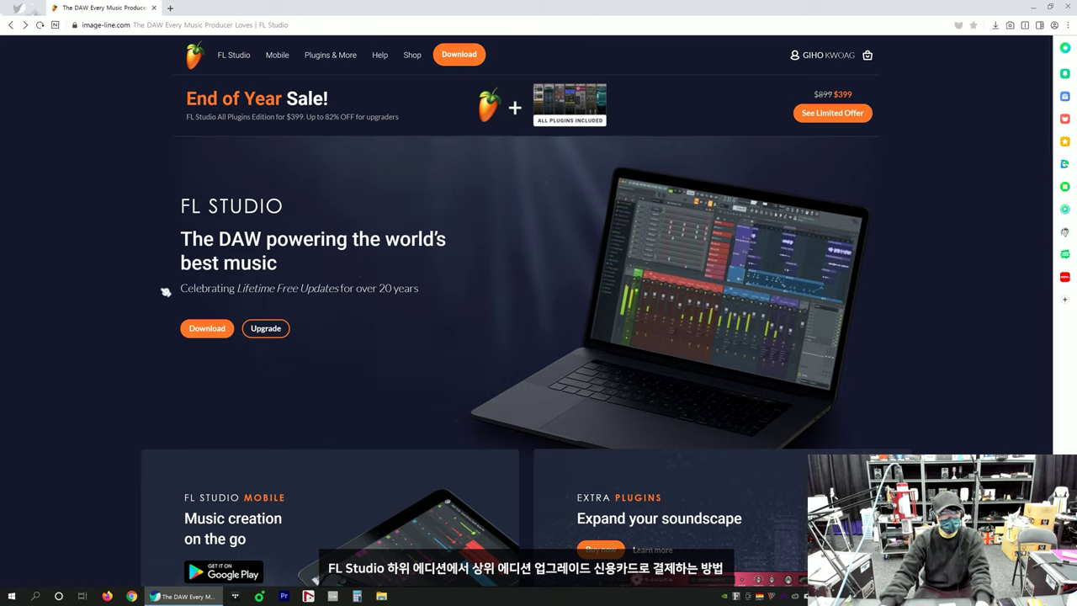
scroll(155, 294, "down", 2)
scroll(149, 252, "down", 3)
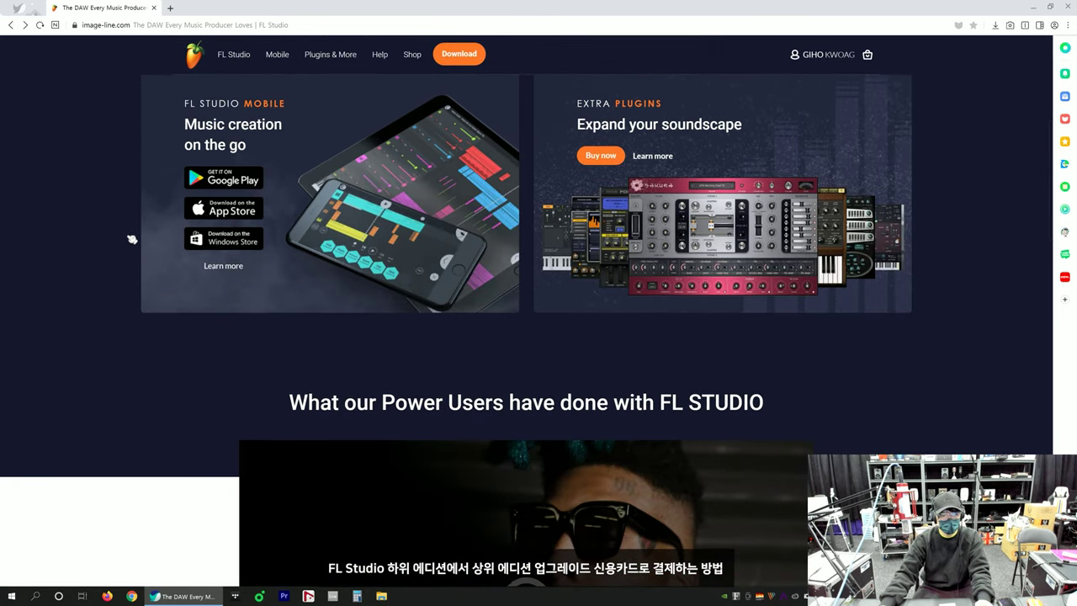
scroll(139, 246, "down", 4)
scroll(130, 244, "up", 4)
scroll(128, 244, "up", 5)
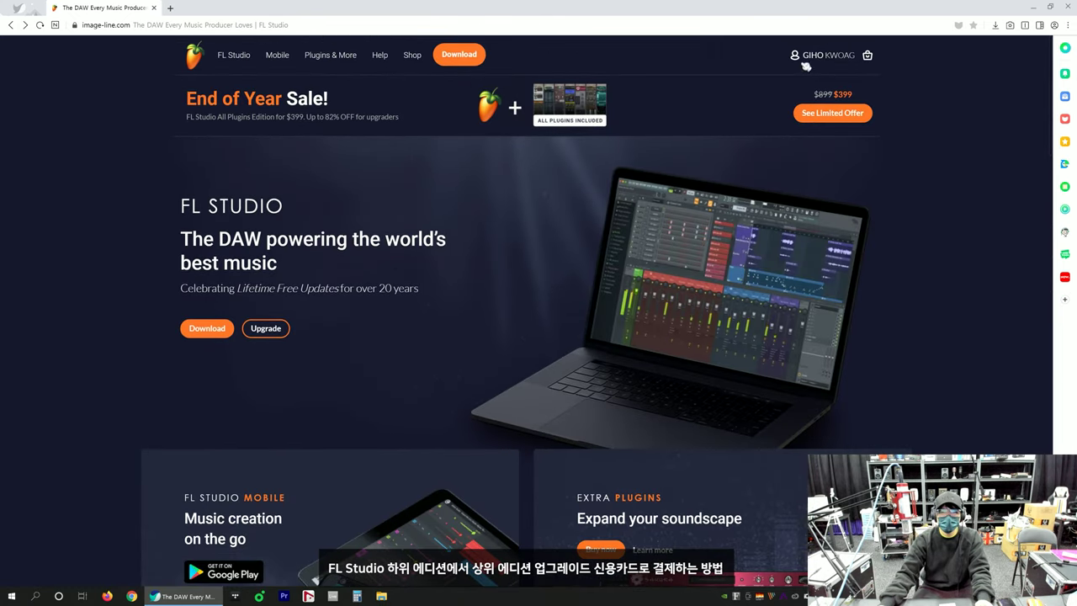
Choose My Licenses from the account name menu at top right
left_click(834, 55)
left_click(834, 55)
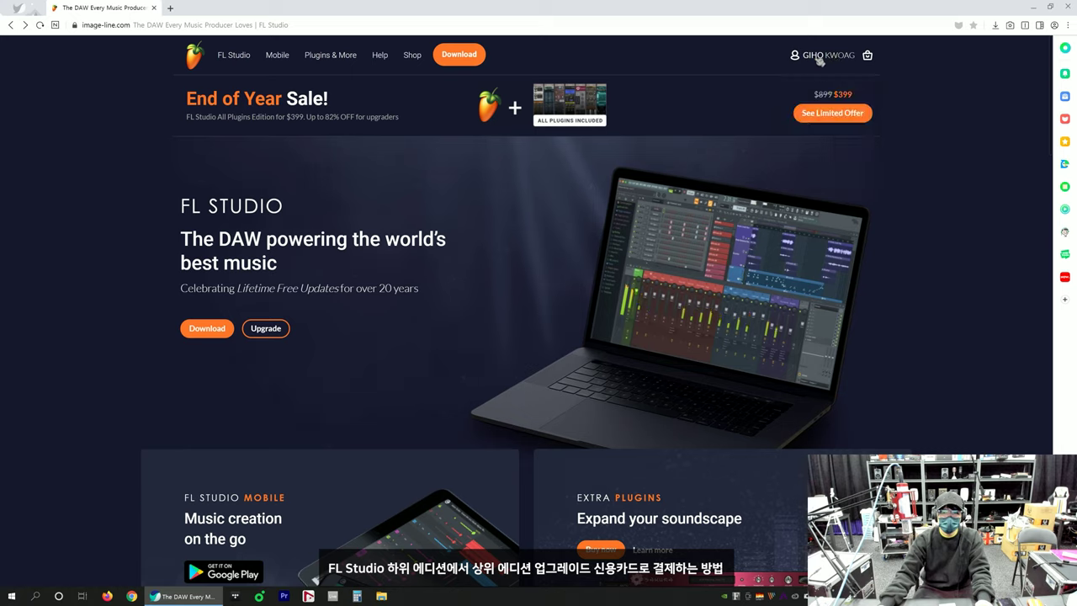
left_click(831, 56)
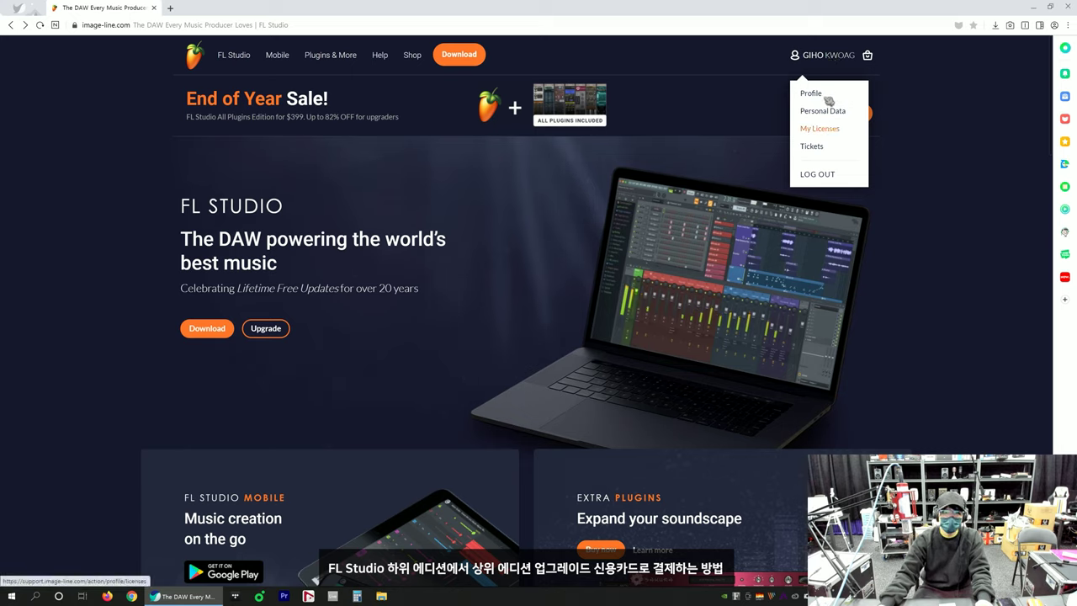
left_click(824, 54)
left_click(814, 56)
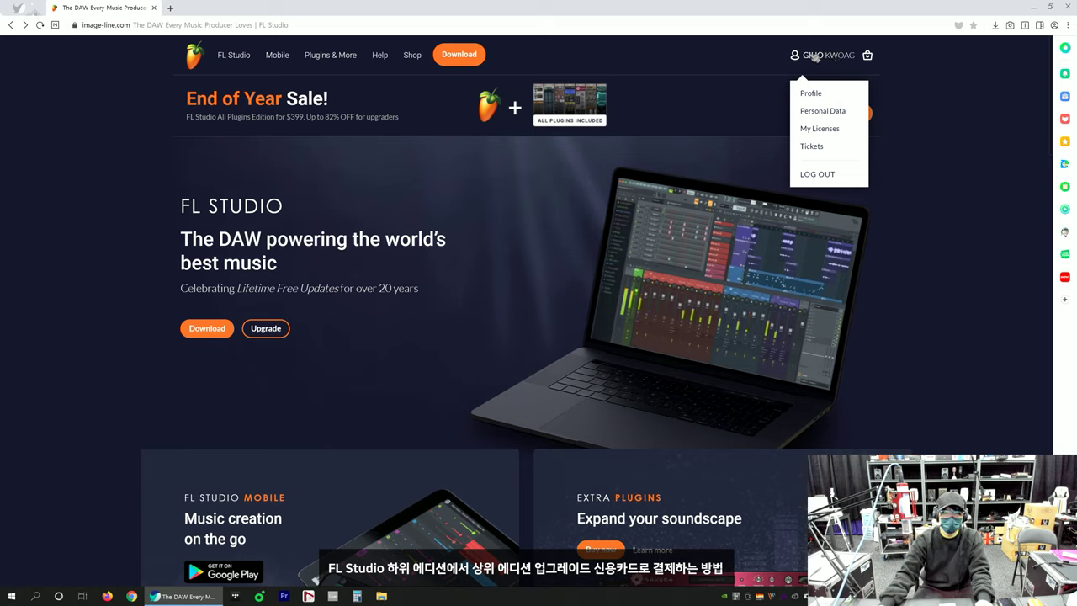
left_click(820, 128)
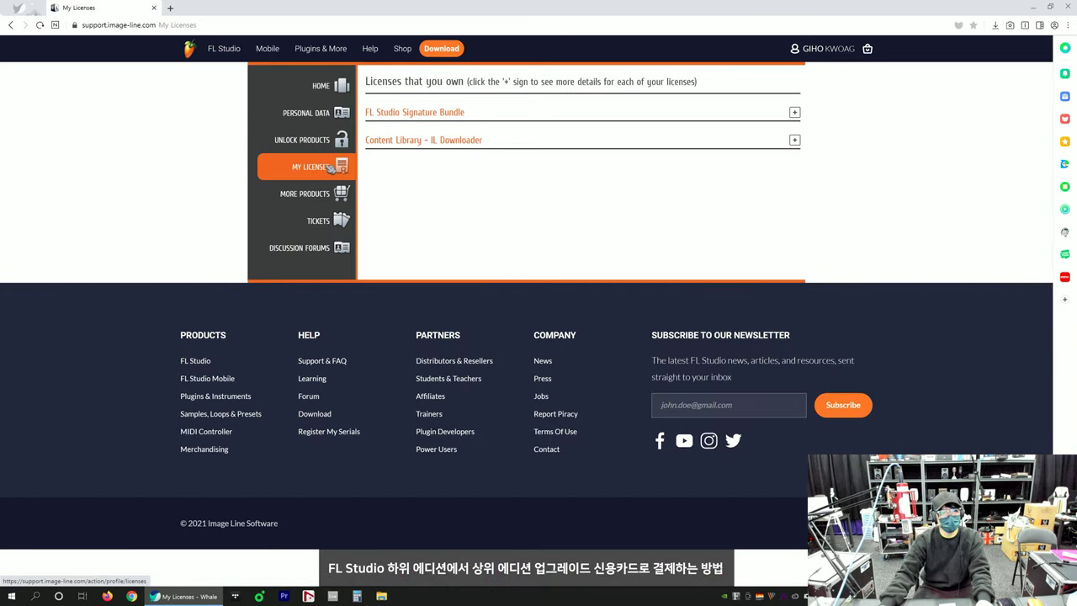
Expand and collapse the FL Studio Signature Bundle and Content Library – IL Downloader entries
left_click_drag(368, 82, 718, 74)
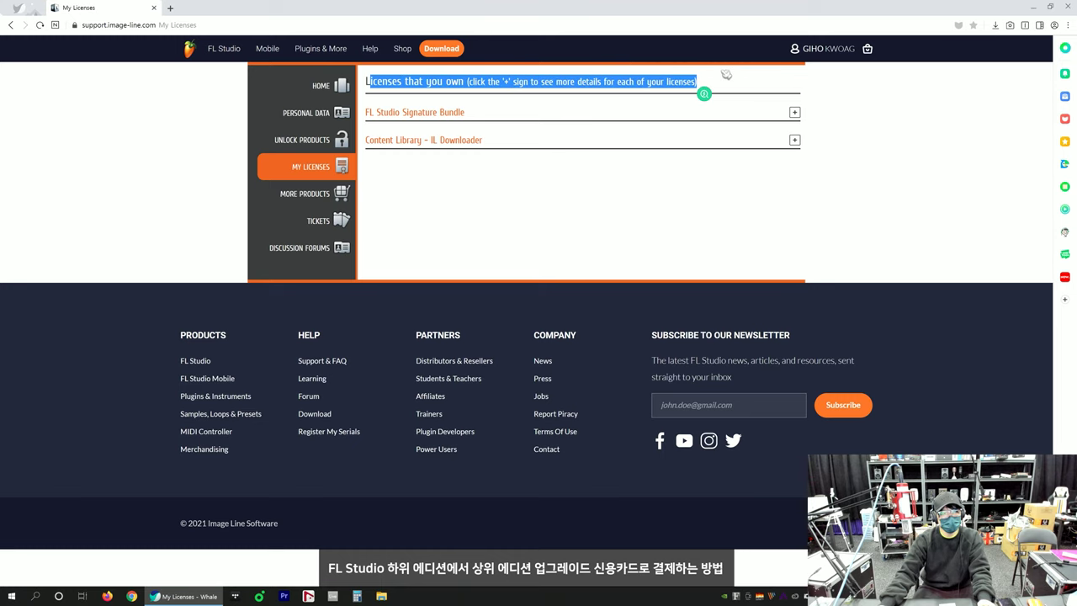
left_click(725, 75)
left_click(377, 116)
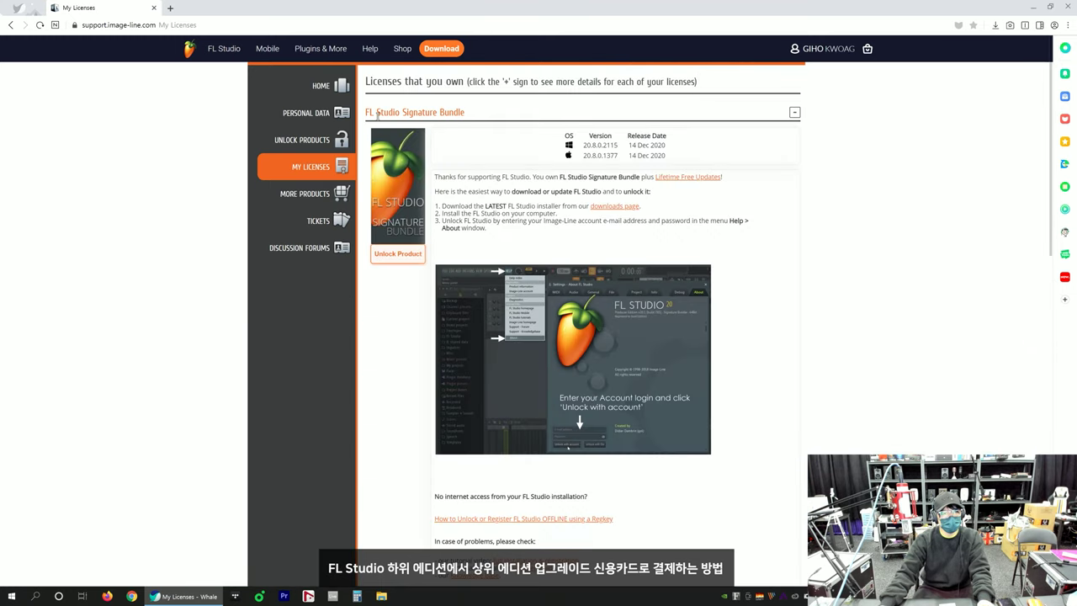
left_click(368, 113)
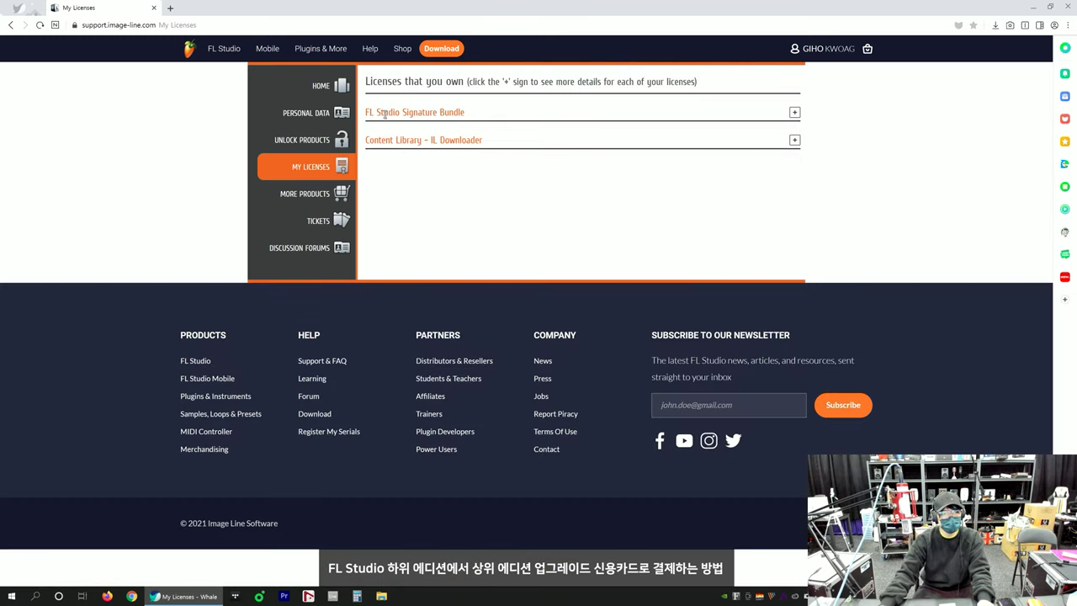
left_click(415, 141)
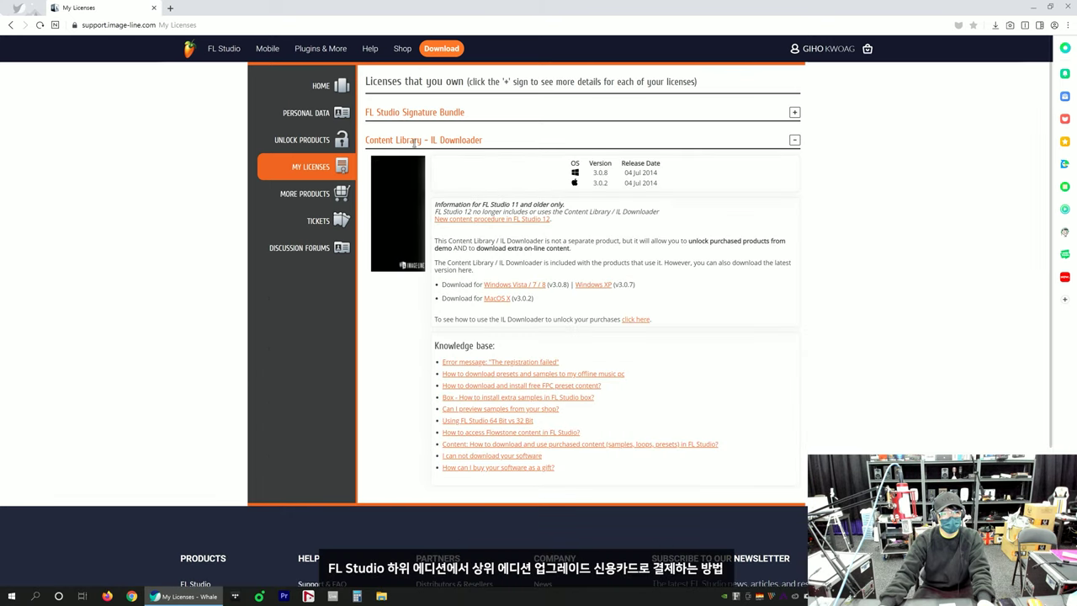
left_click(442, 142)
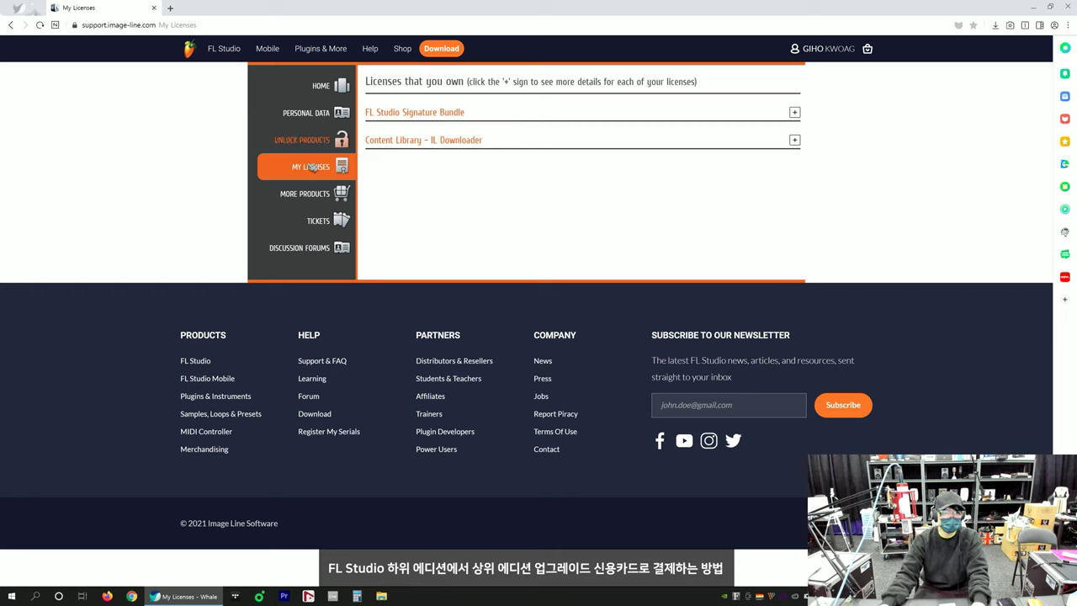
Reload My Licenses and read the Signature Bundle's version, release date and thank-you instructions
left_click(311, 167)
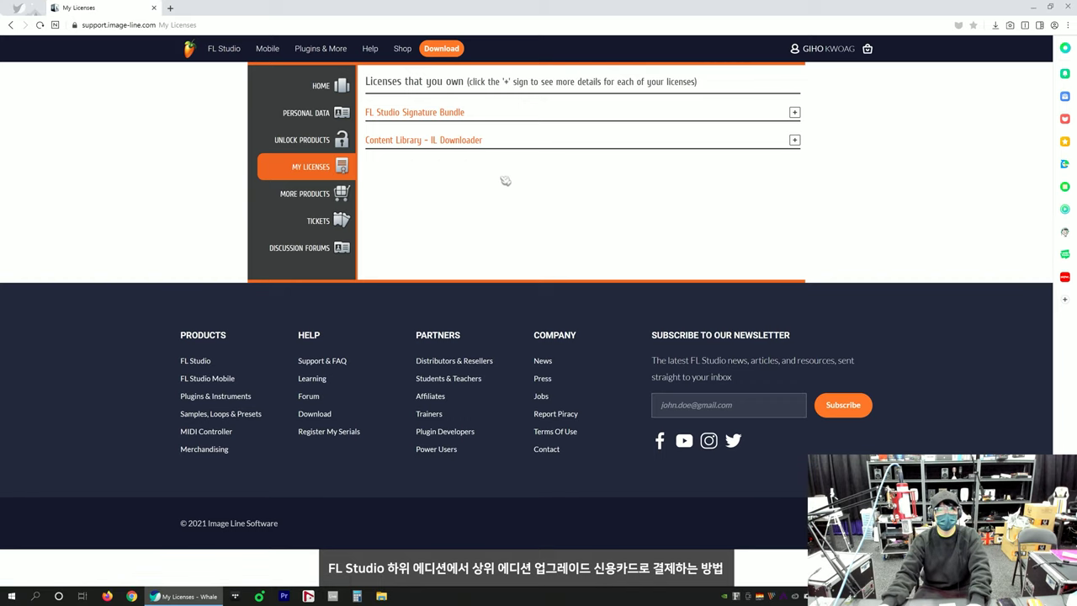
left_click(369, 112)
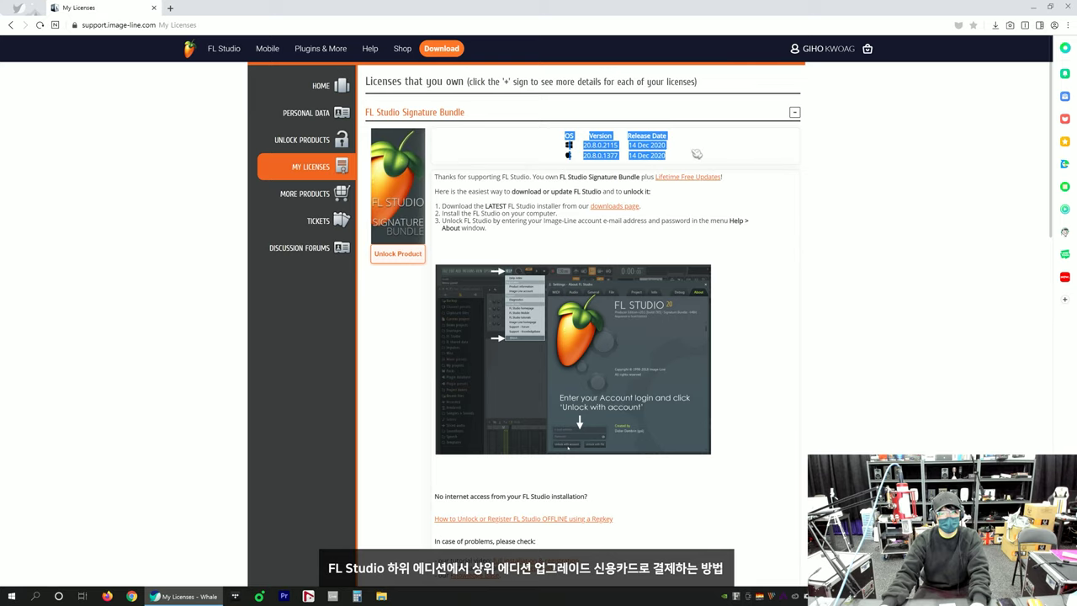
left_click_drag(499, 147, 673, 167)
left_click(673, 167)
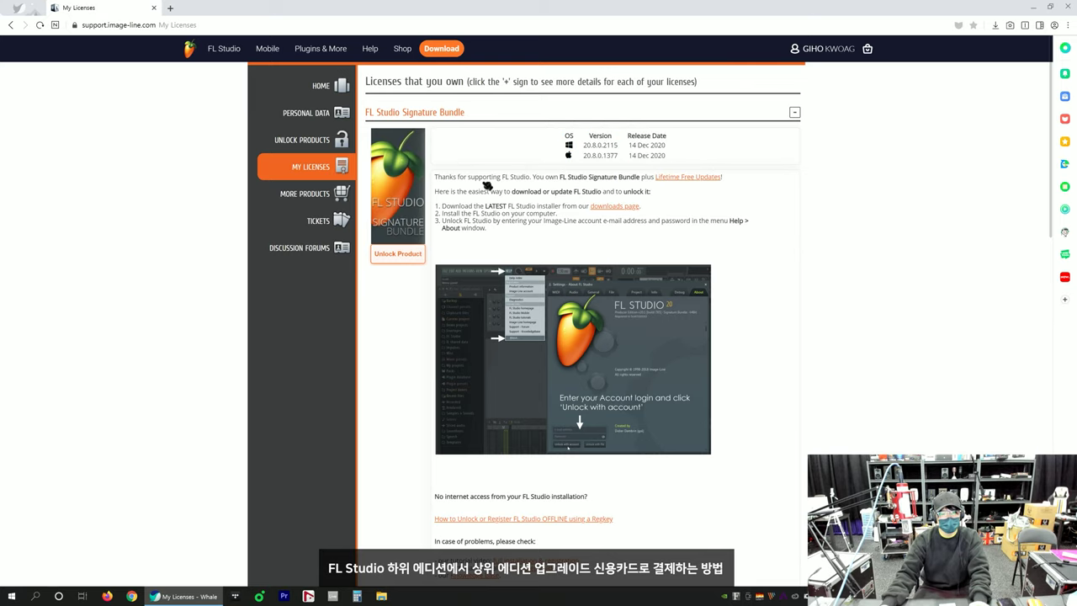
left_click_drag(448, 176, 552, 201)
left_click(552, 202)
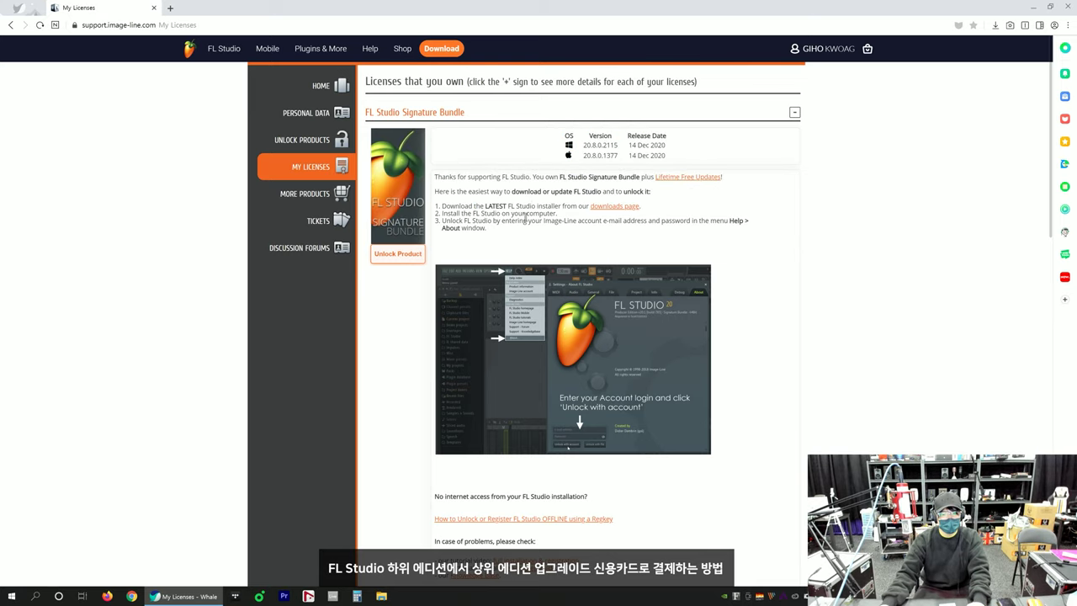
scroll(498, 221, "down", 3)
scroll(504, 217, "down", 3)
scroll(524, 216, "down", 2)
scroll(524, 216, "up", 5)
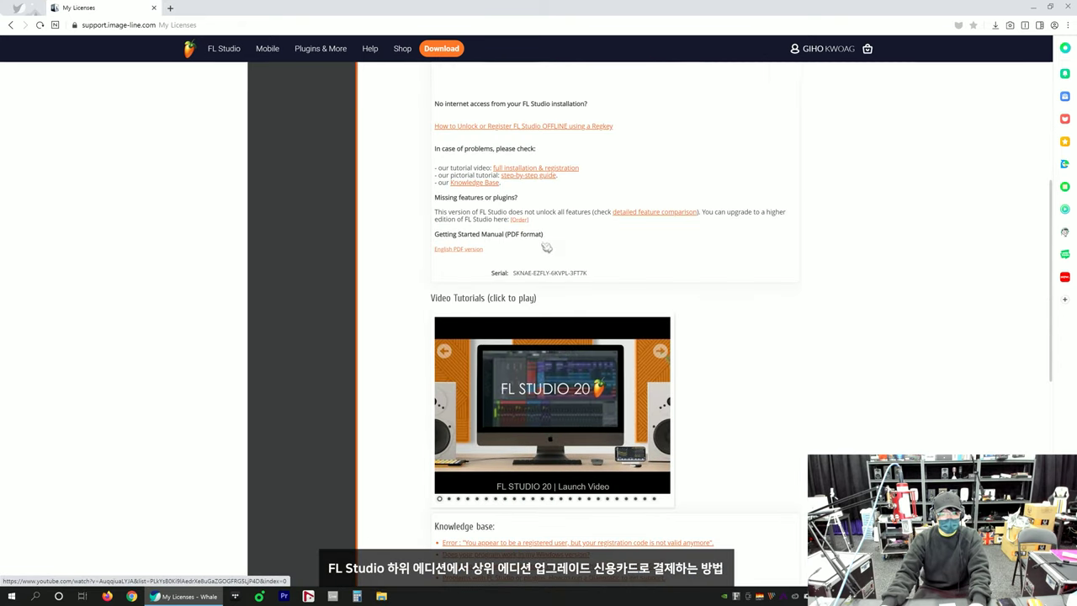
scroll(539, 240, "up", 5)
scroll(438, 143, "up", 3)
Reopen the Signature Bundle licence details briefly, then leave the entry collapsed
left_click(452, 113)
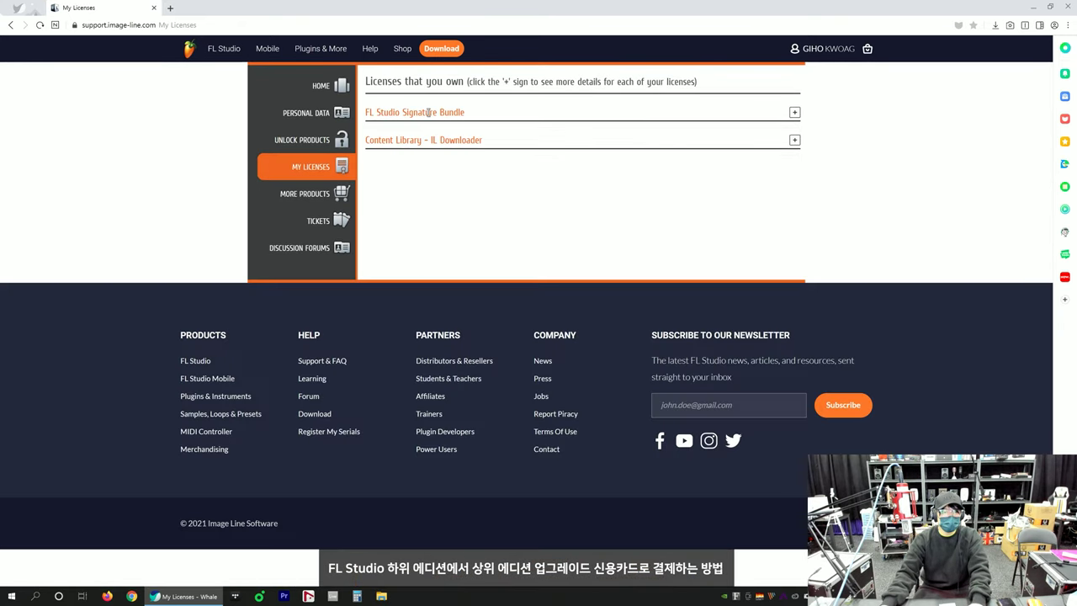
left_click(435, 112)
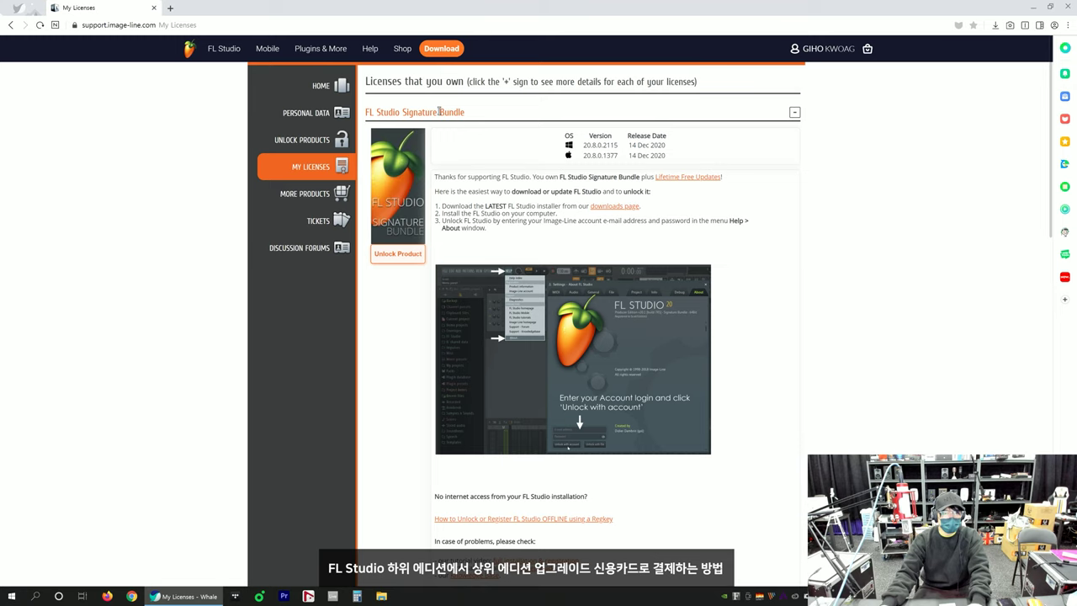
left_click_drag(404, 114, 464, 111)
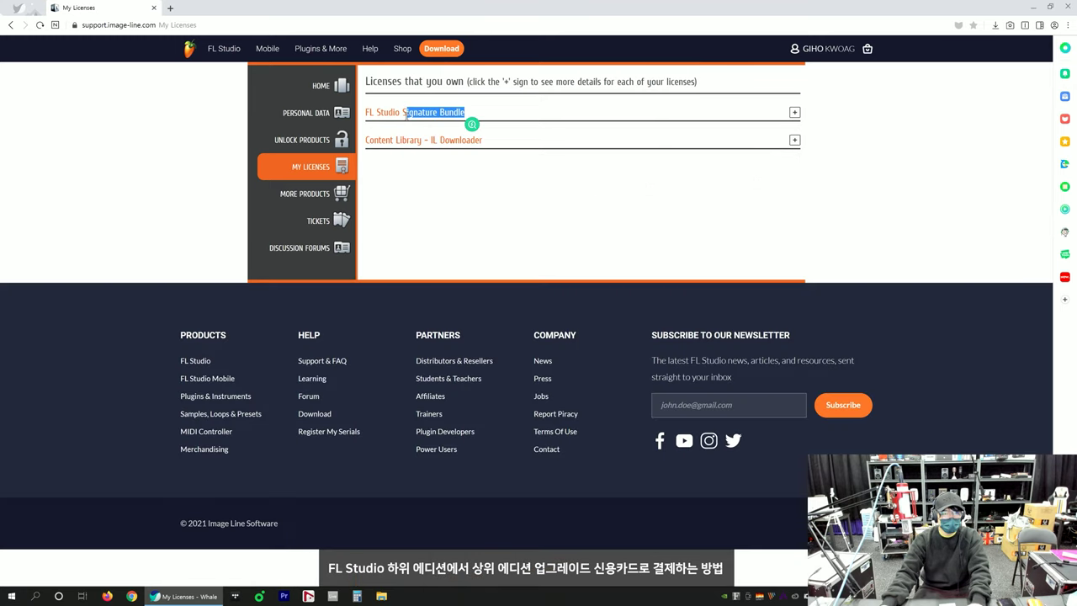
left_click(397, 114)
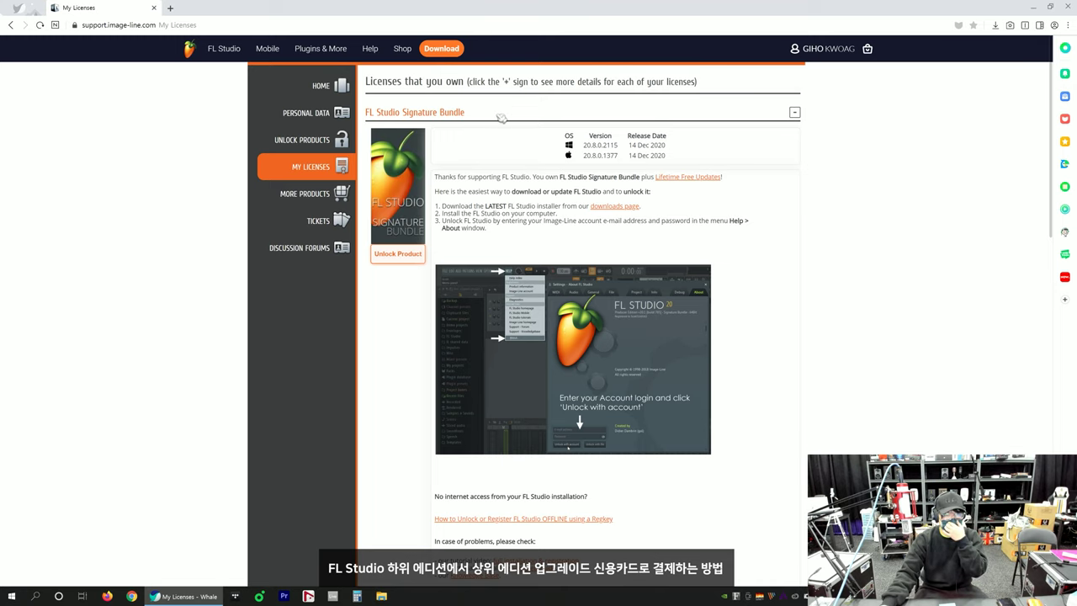
left_click(461, 116)
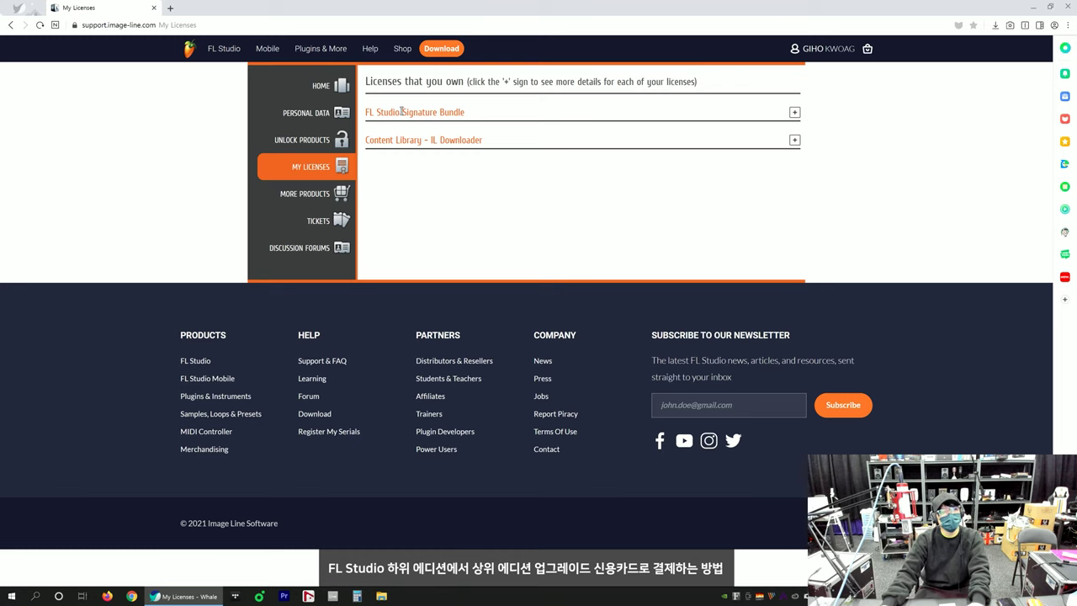
left_click(404, 111)
left_click(458, 111)
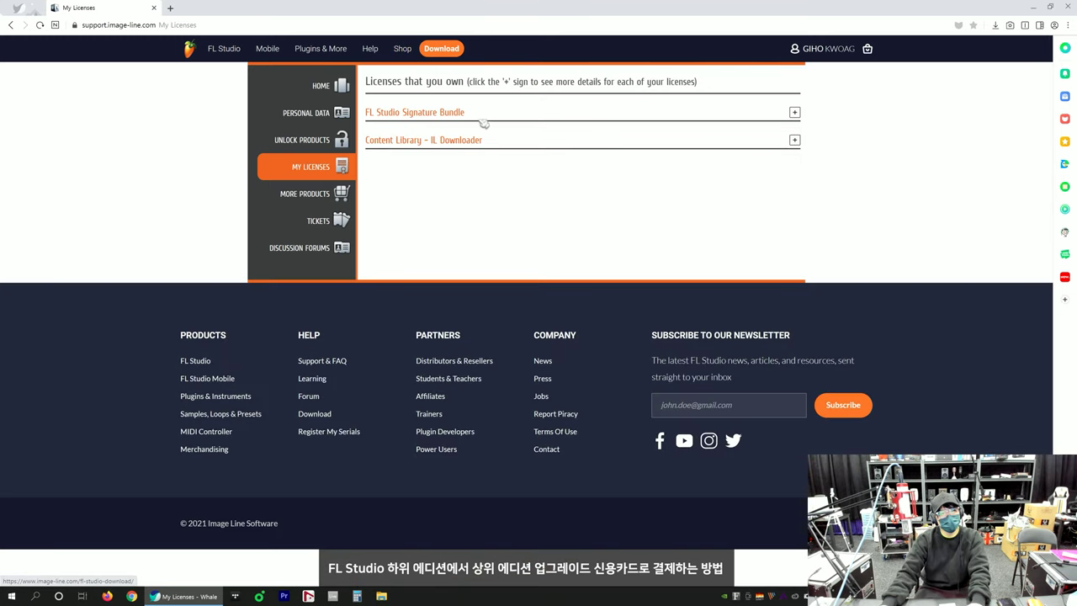
Open the Image-Line Shop page and look over its heading
left_click(402, 49)
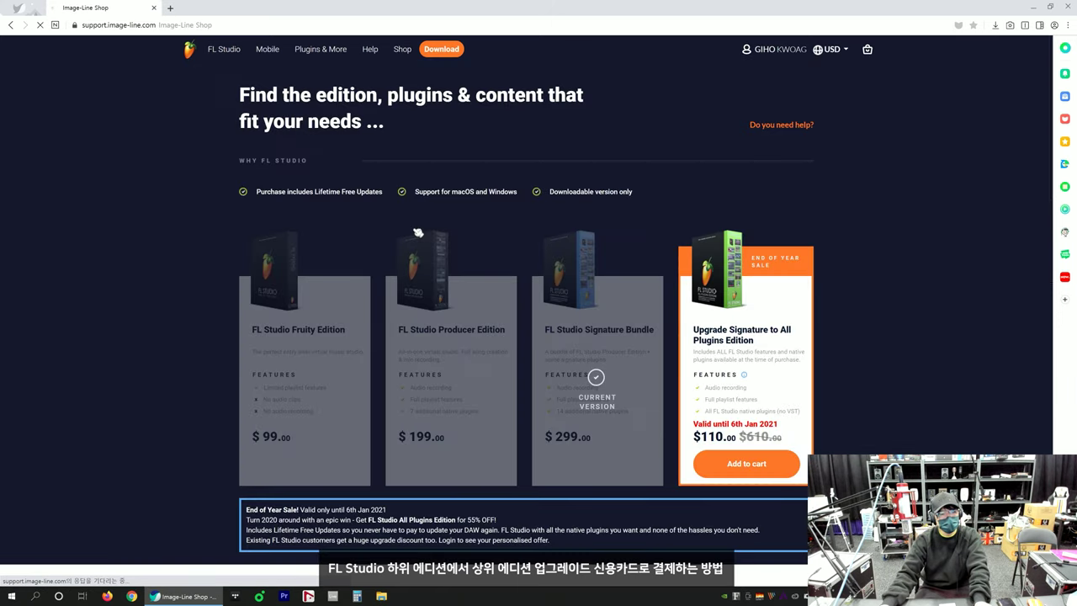
left_click_drag(244, 96, 408, 122)
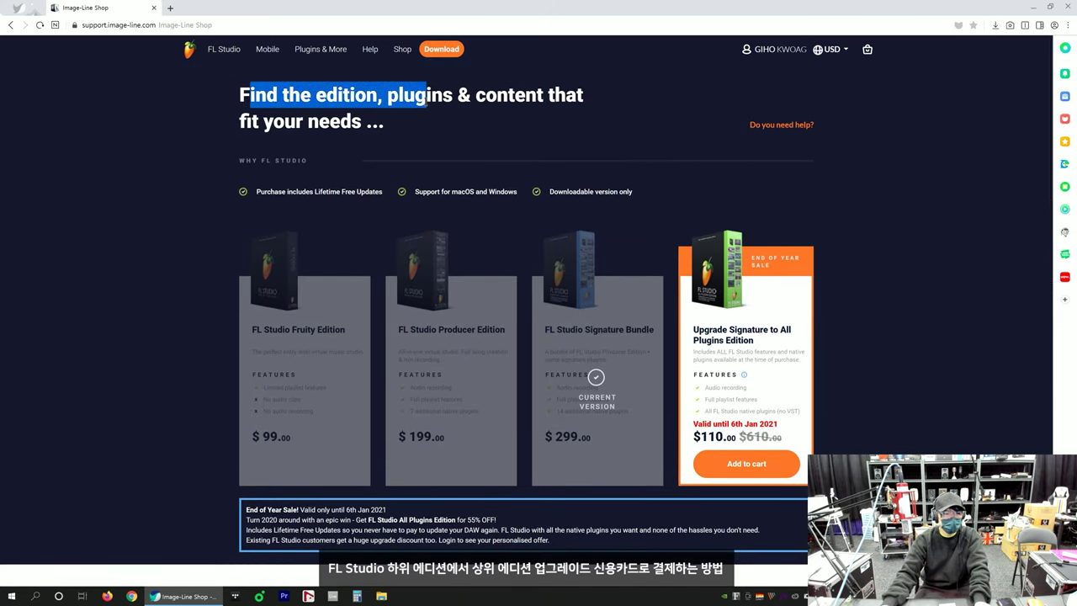
left_click(411, 112)
mouse_move(243, 100)
left_mouse_down()
mouse_move(384, 122)
mouse_move(589, 95)
mouse_move(261, 98)
left_mouse_up()
left_click(266, 96)
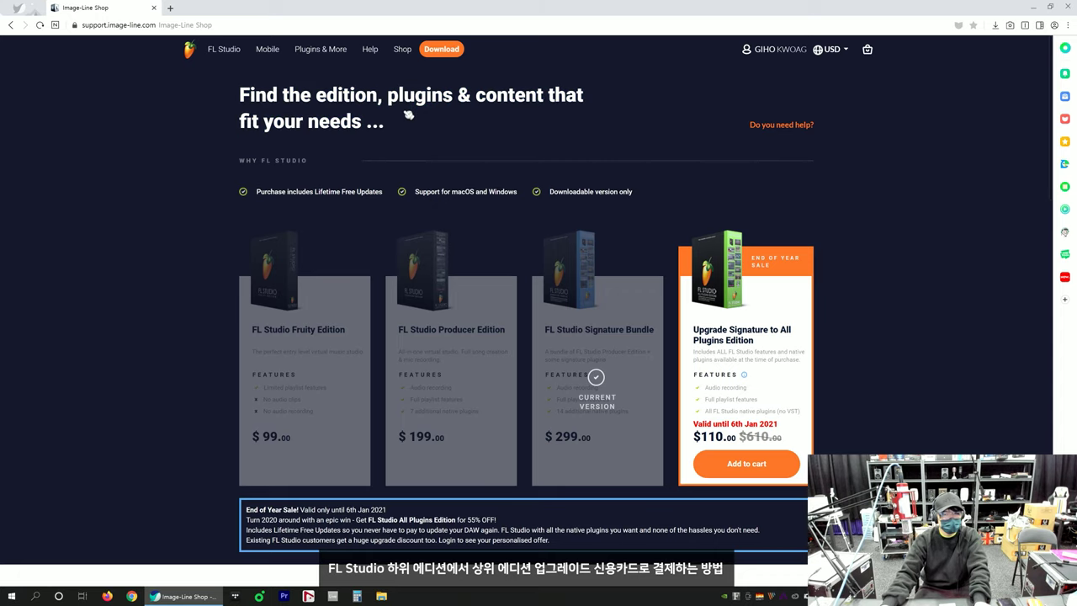
scroll(212, 169, "down", 2)
scroll(232, 185, "up", 2)
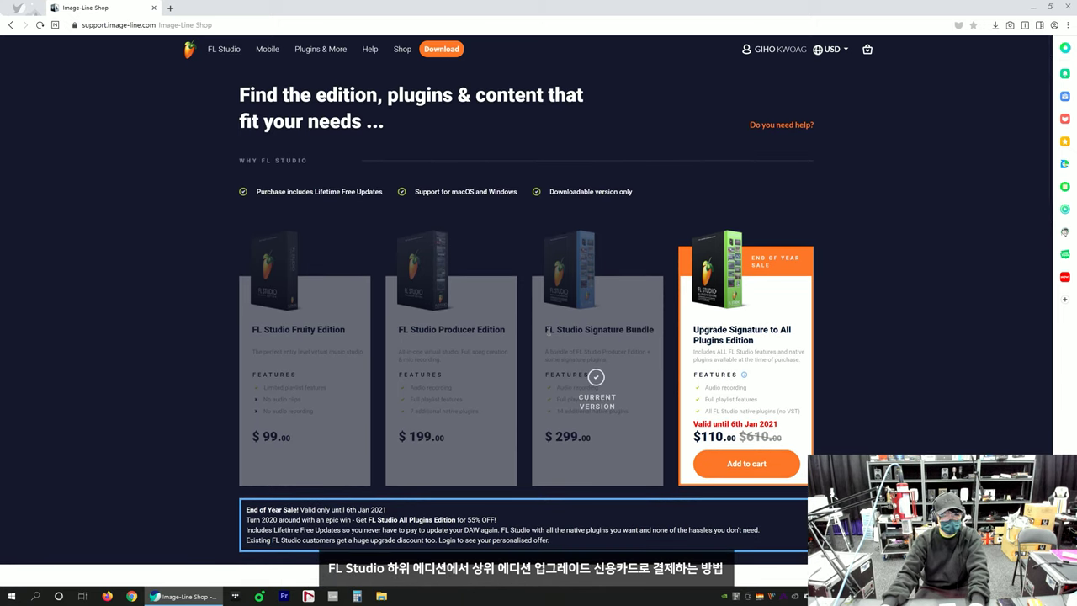
Compare the Fruity, Producer, Signature Bundle and upgrade edition card titles
left_click_drag(545, 330, 642, 328)
left_click(652, 330)
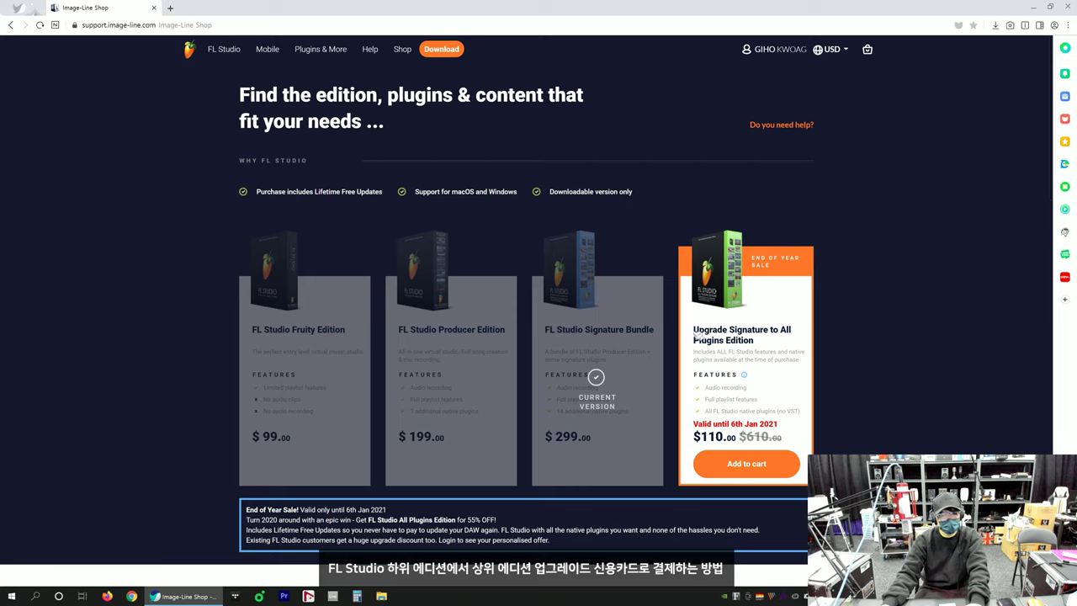
mouse_move(695, 334)
left_mouse_down()
mouse_move(753, 340)
mouse_move(767, 331)
left_mouse_up()
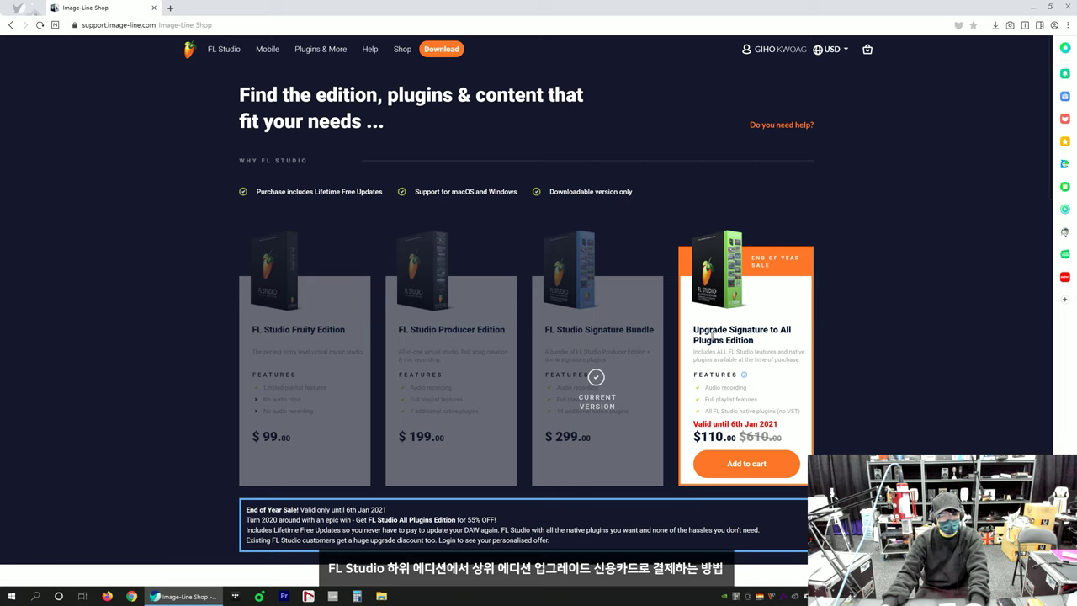
left_click(778, 347)
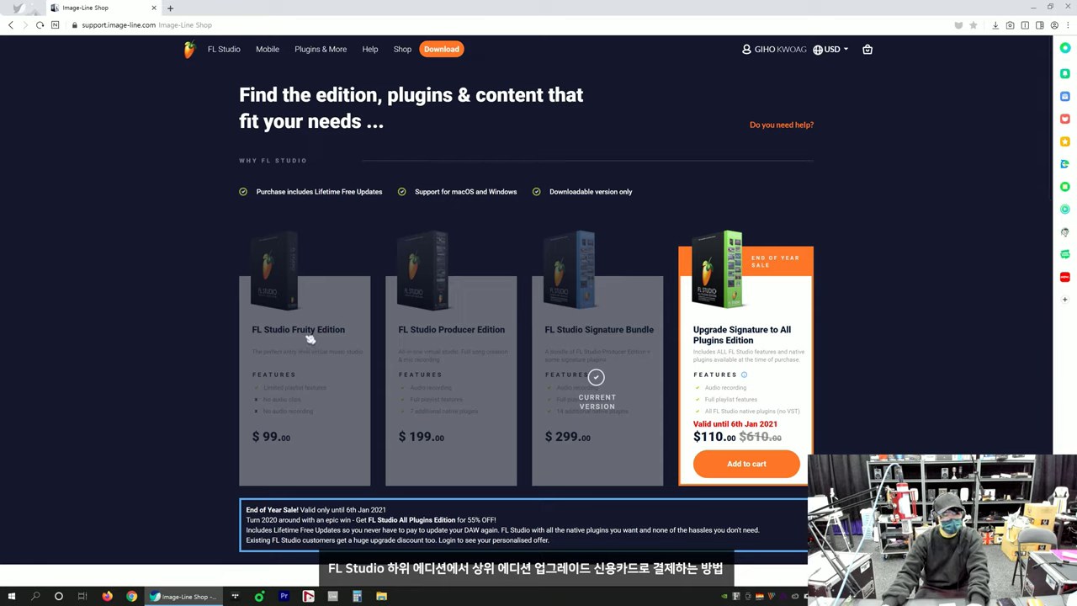
mouse_move(254, 329)
left_mouse_down()
mouse_move(513, 331)
mouse_move(419, 331)
left_mouse_up()
left_click(448, 325)
left_click(402, 334)
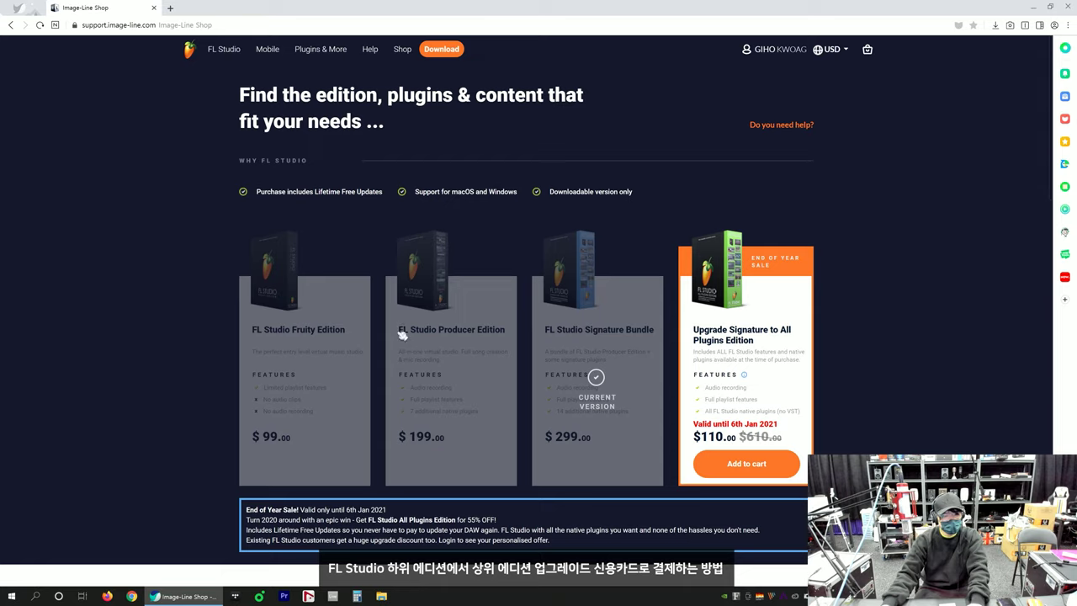
left_click_drag(545, 329, 651, 330)
left_click(648, 330)
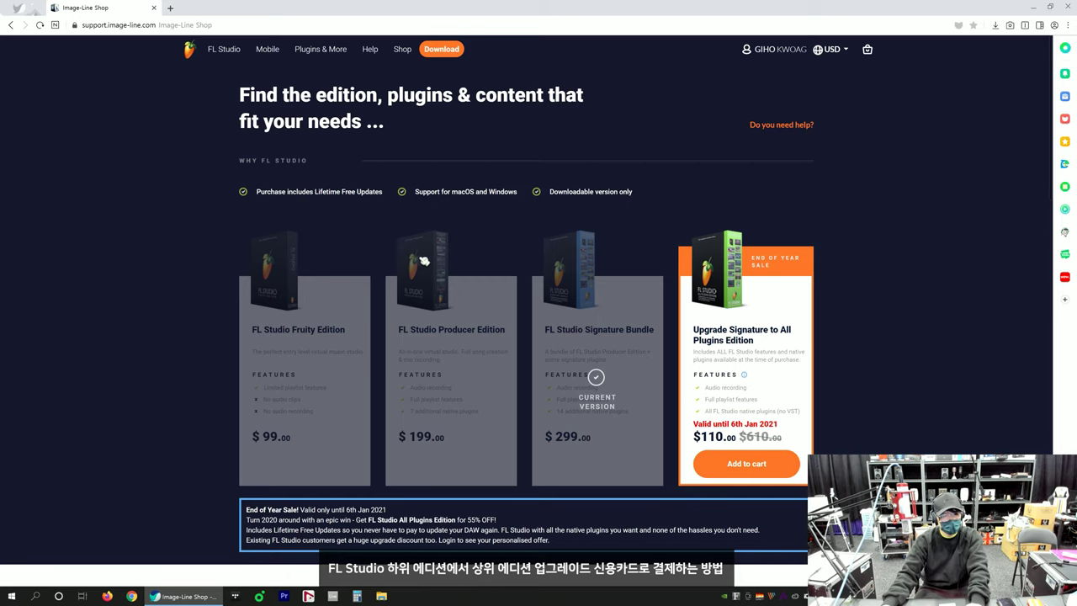
Review the Upgrade Signature to All Plugins Edition offer at $110 instead of $610
scroll(504, 431, "down", 2)
left_click_drag(562, 398, 465, 398)
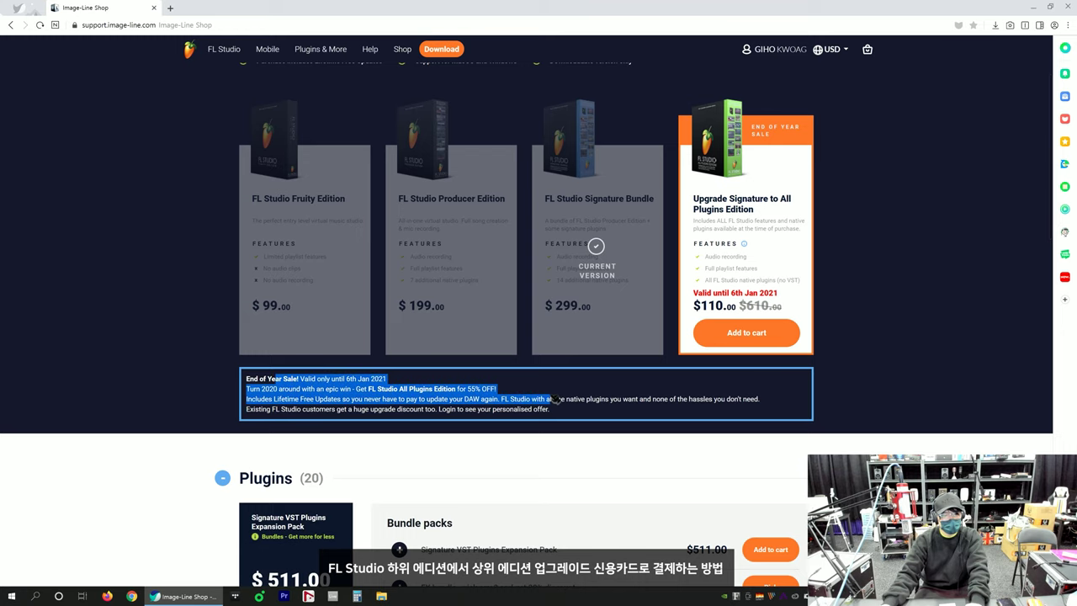
left_click_drag(390, 396, 762, 408)
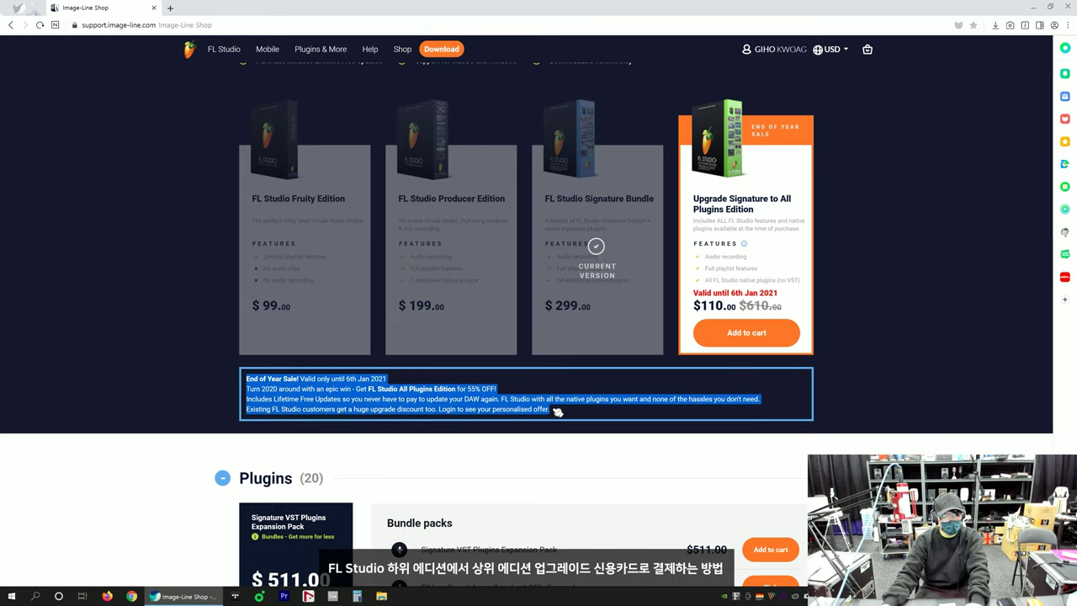
scroll(262, 418, "down", 2)
scroll(252, 418, "down", 1)
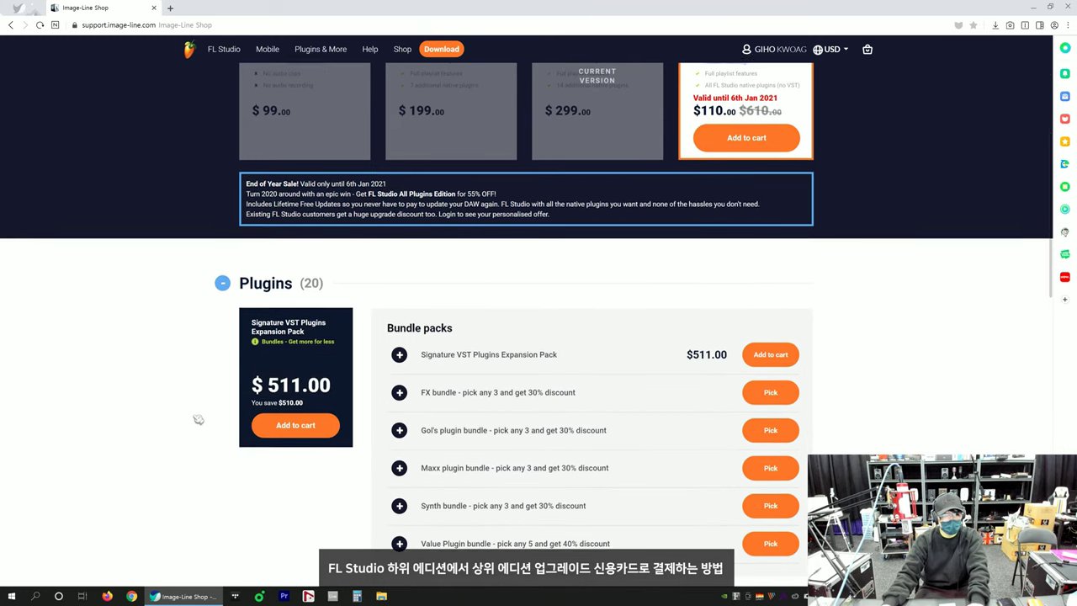
scroll(197, 417, "up", 1)
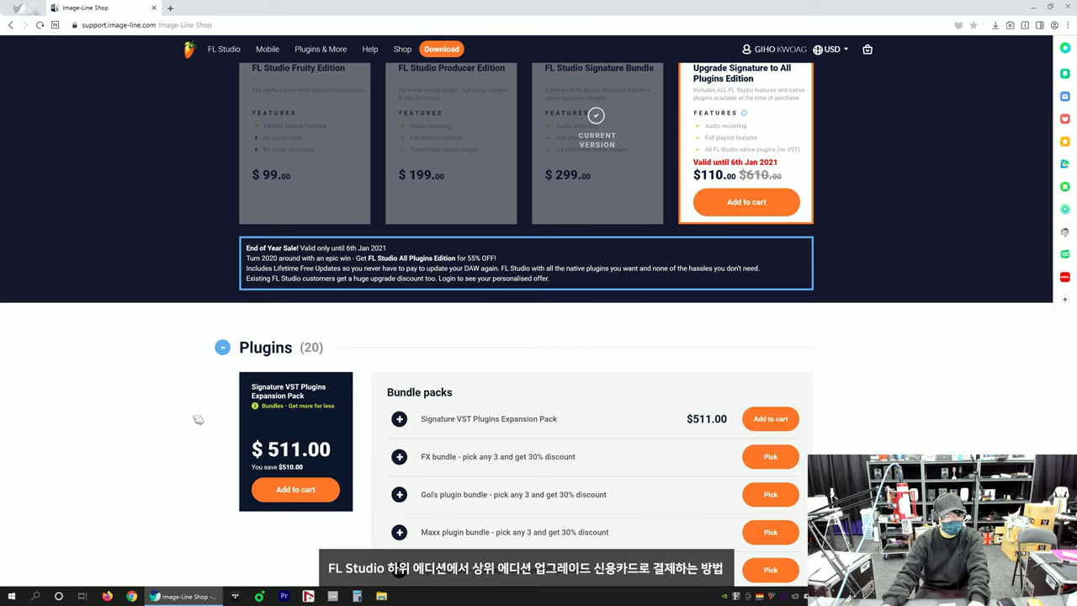
scroll(199, 419, "up", 3)
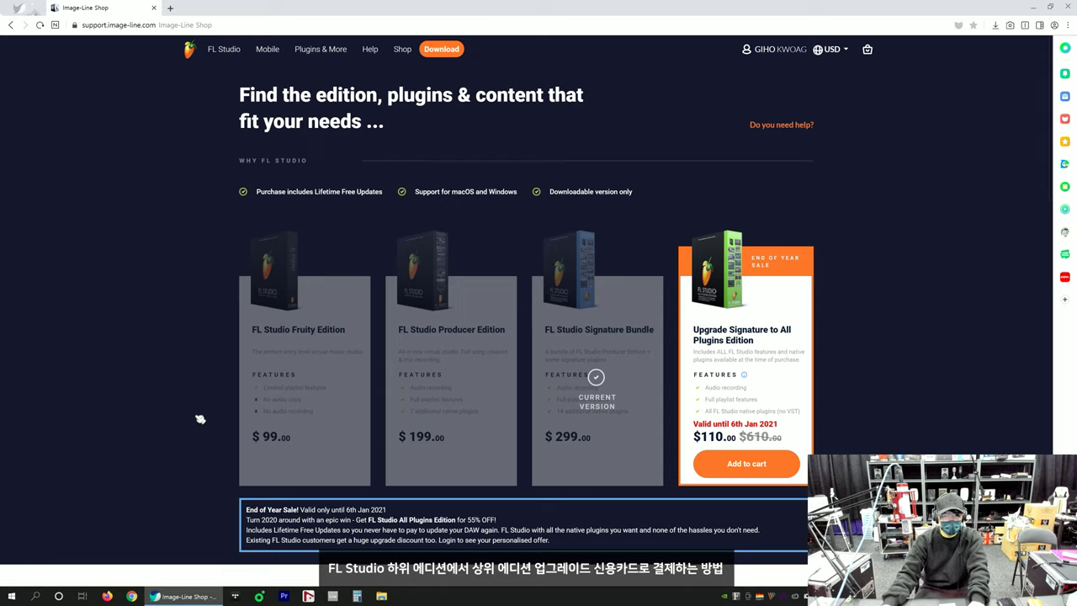
left_click_drag(693, 332, 769, 341)
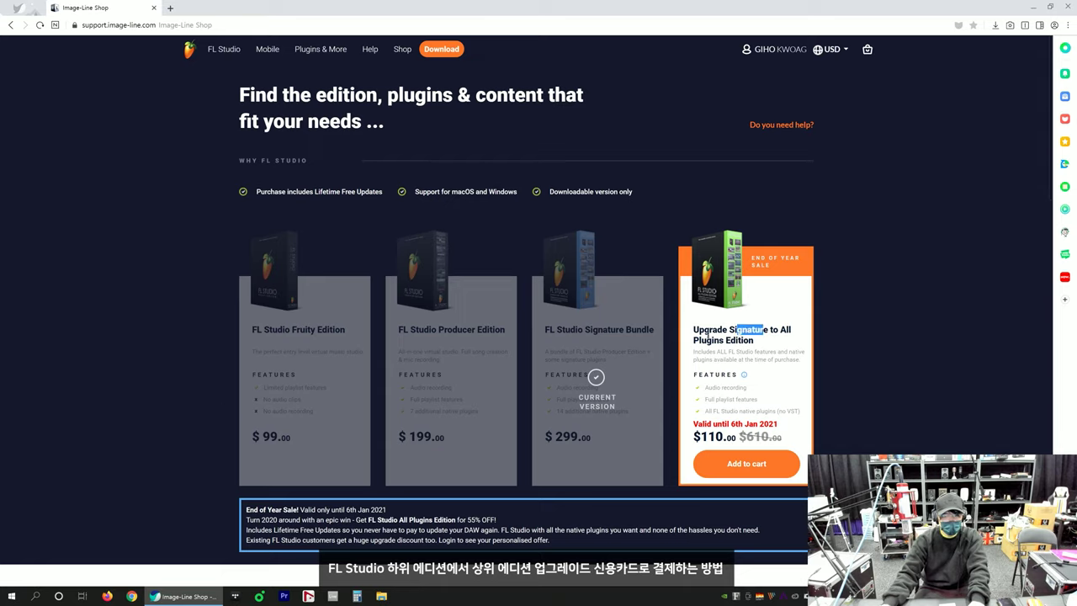
left_click(769, 341)
Check the Signature VST Plugins Expansion Pack and expand FLEX Packs, Presets, Samples and Loops
scroll(201, 365, "down", 4)
scroll(165, 351, "down", 2)
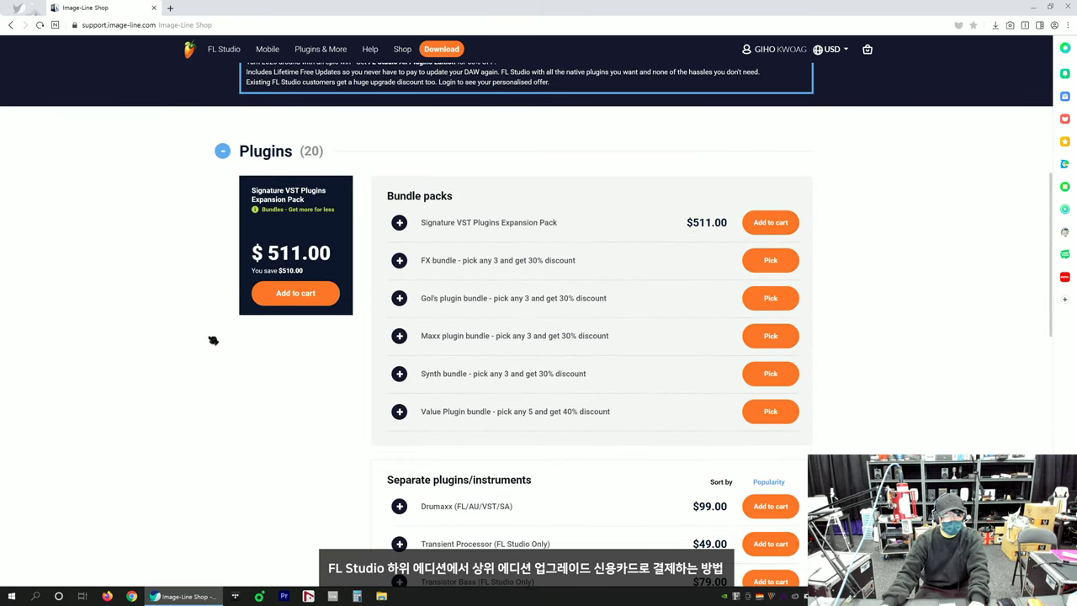
left_click_drag(251, 191, 340, 202)
left_click(322, 194)
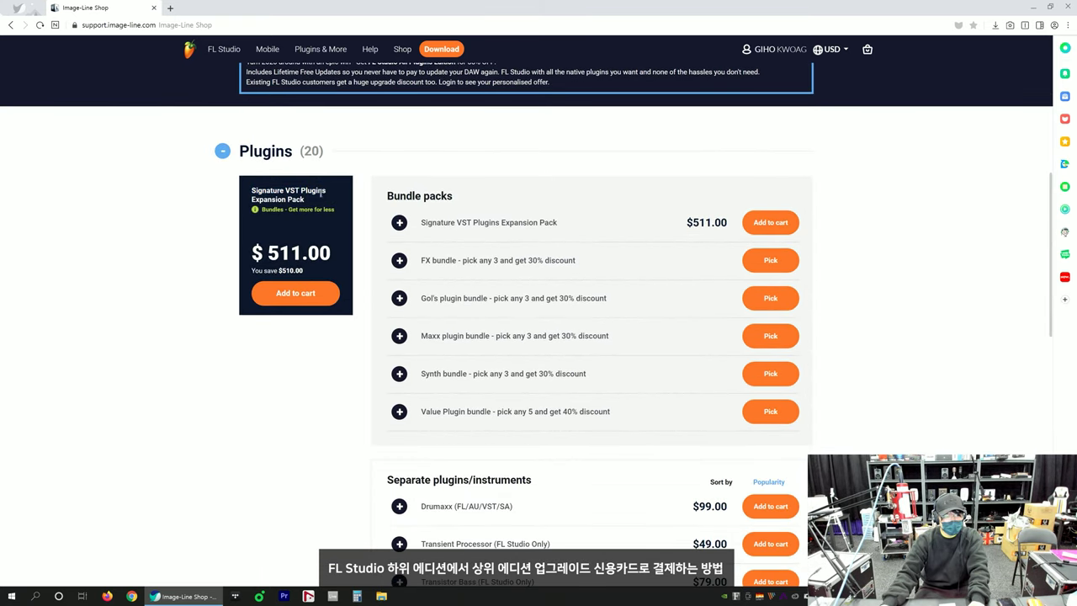
scroll(210, 223, "down", 5)
left_click(223, 225)
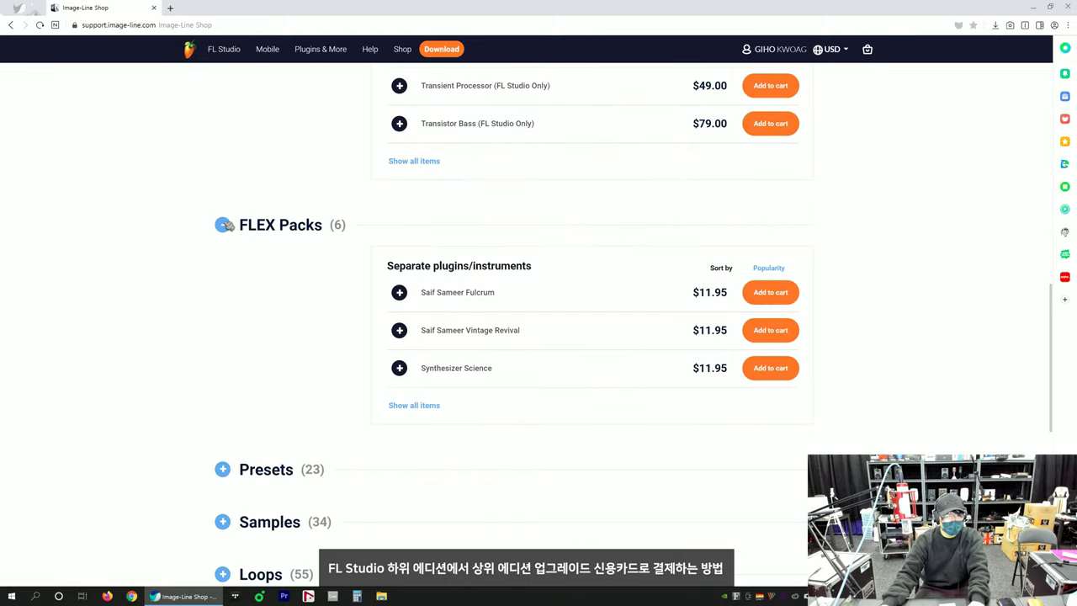
scroll(190, 244, "down", 2)
left_click(185, 335)
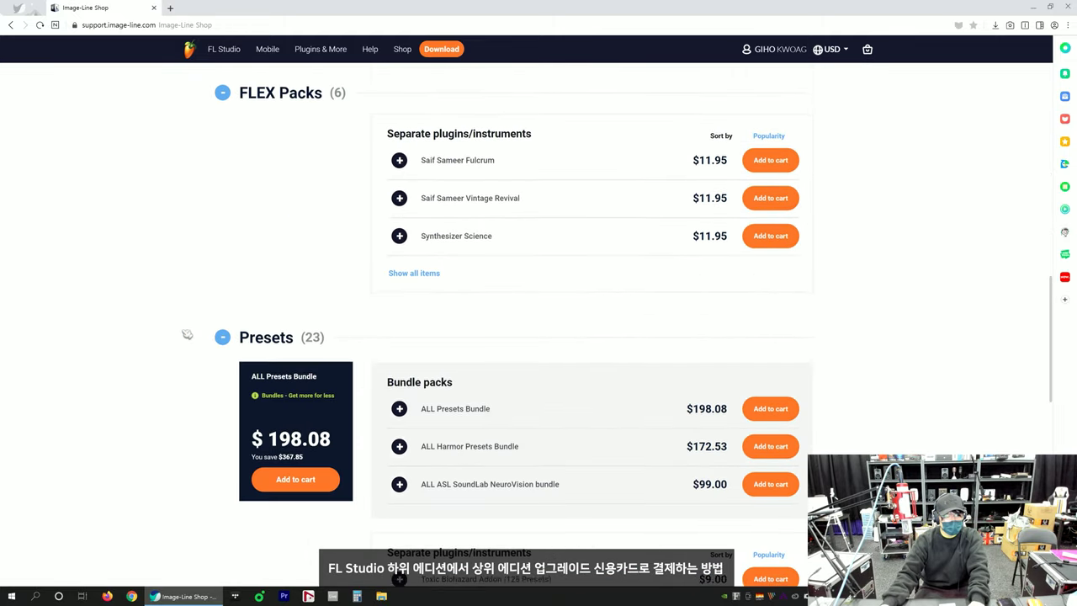
scroll(187, 334, "down", 4)
scroll(187, 334, "down", 2)
left_click(222, 299)
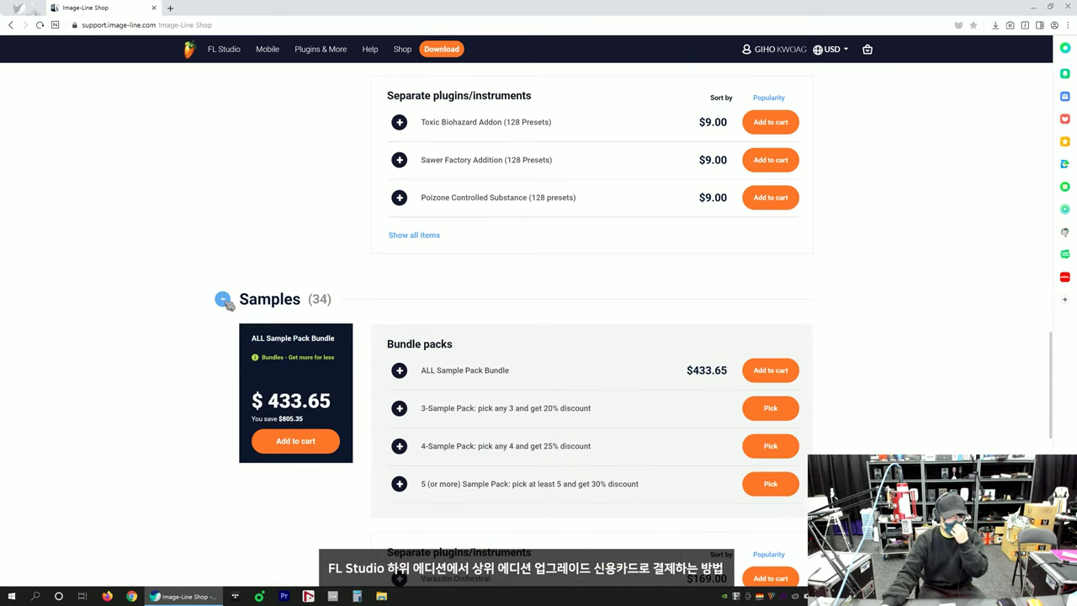
scroll(176, 300, "down", 4)
scroll(187, 314, "down", 1)
left_click(187, 314)
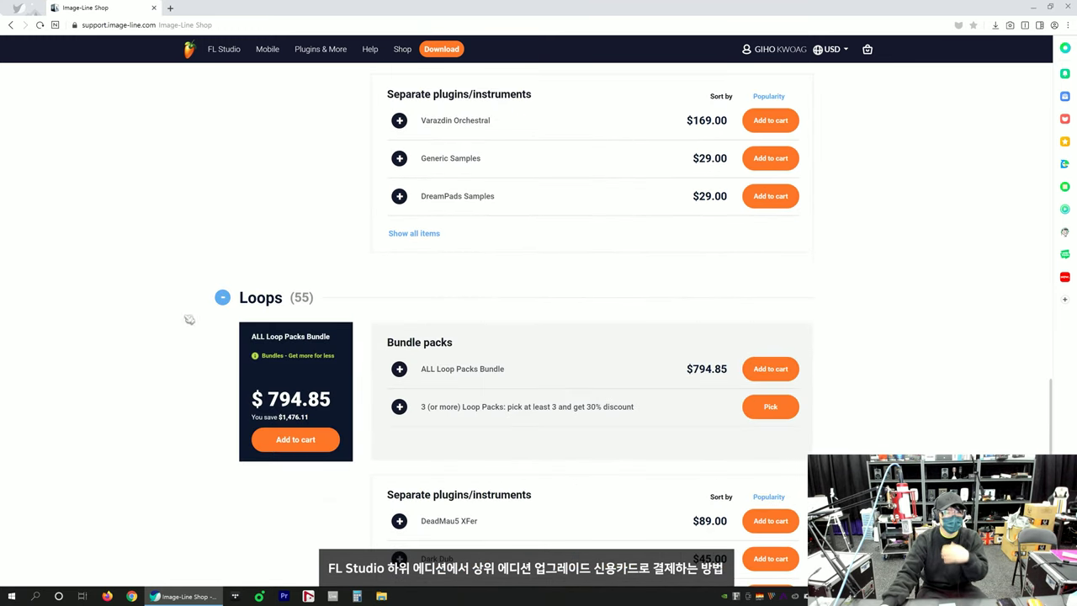
scroll(181, 339, "down", 2)
scroll(181, 339, "down", 2)
scroll(197, 345, "up", 3)
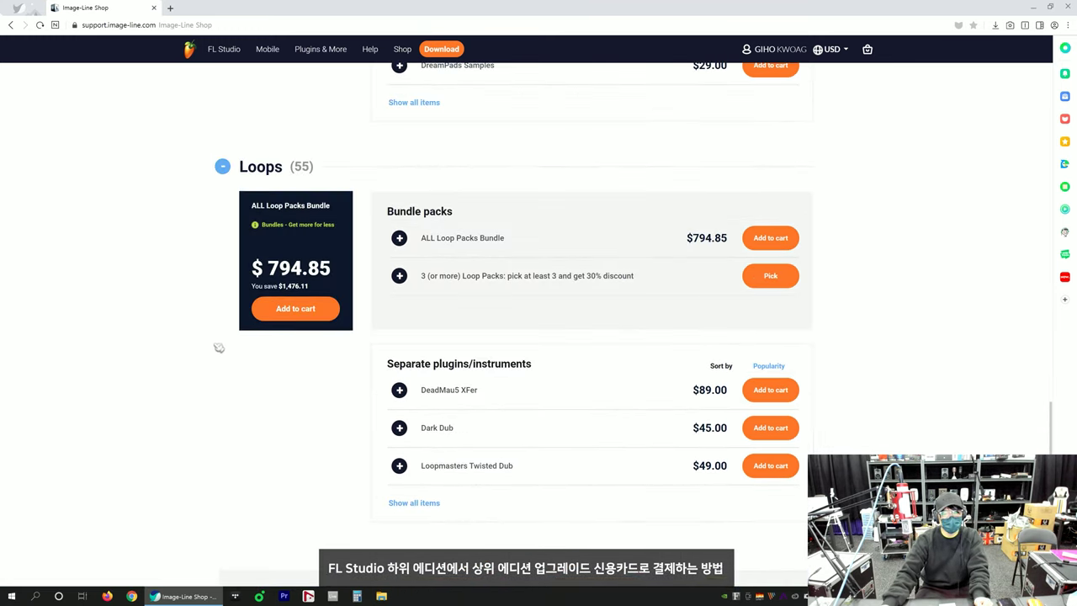
scroll(194, 351, "up", 6)
scroll(191, 362, "up", 3)
scroll(191, 364, "up", 2)
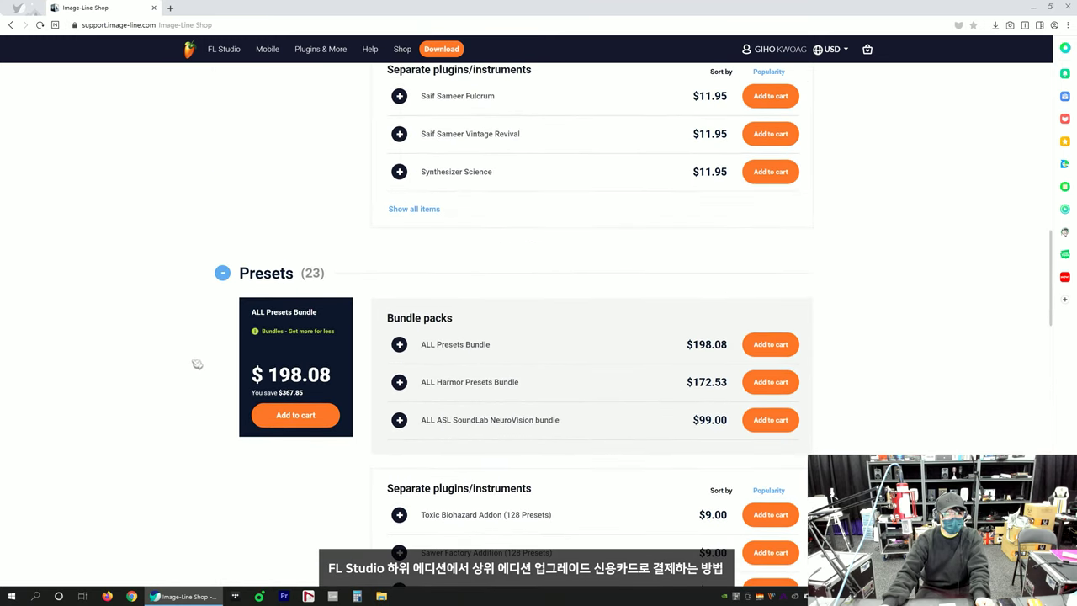
scroll(194, 362, "up", 4)
scroll(183, 367, "up", 3)
scroll(180, 363, "up", 2)
scroll(178, 364, "down", 1)
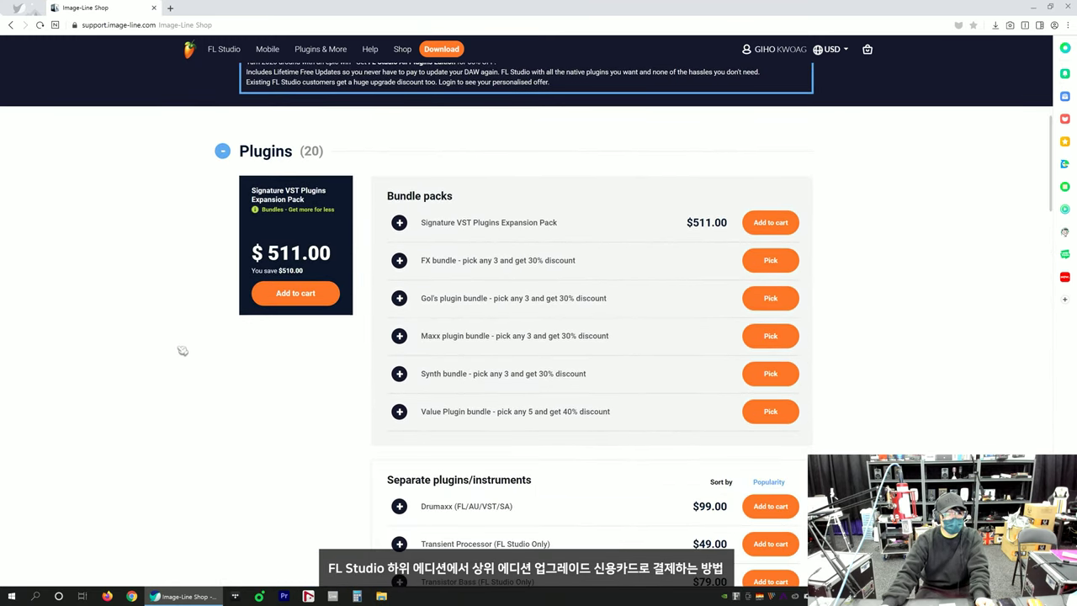
scroll(168, 341, "down", 1)
scroll(193, 327, "up", 1)
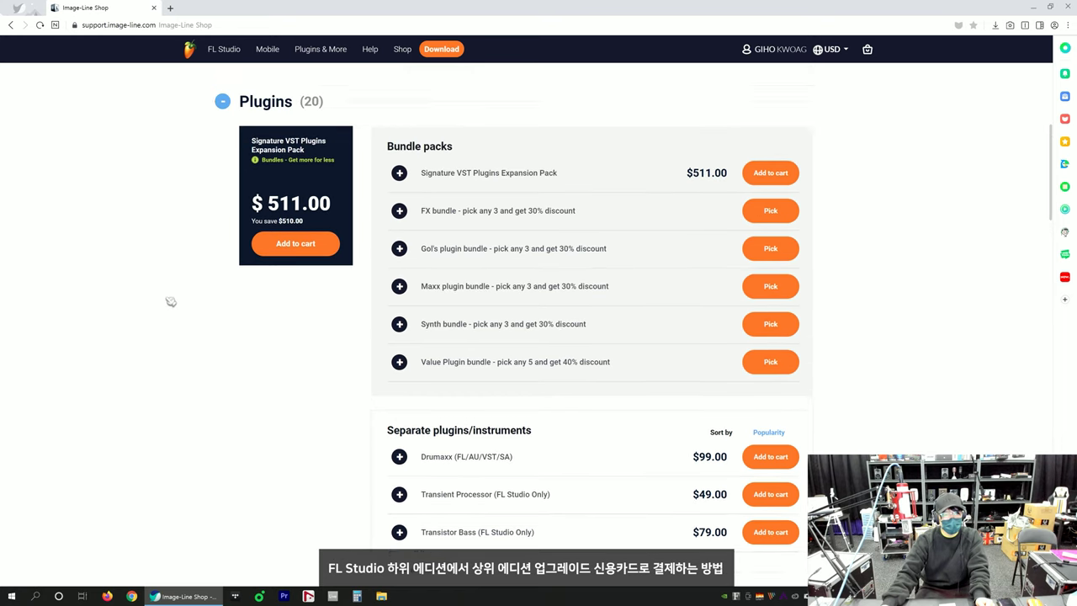
scroll(168, 300, "up", 2)
scroll(168, 301, "up", 1)
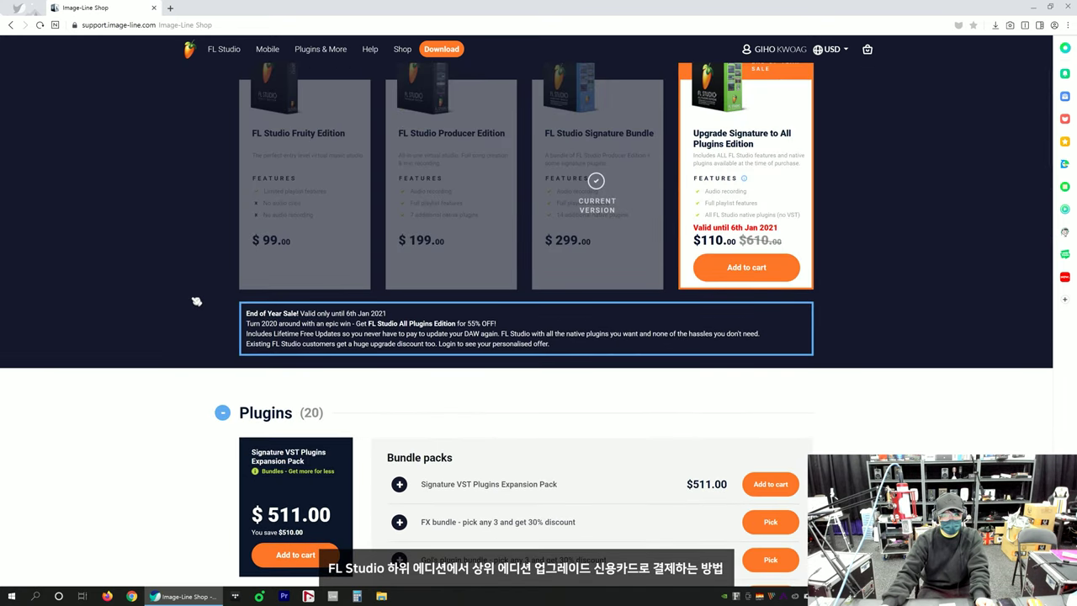
mouse_move(697, 130)
left_mouse_down()
mouse_move(781, 135)
mouse_move(754, 145)
left_mouse_up()
left_click(760, 150)
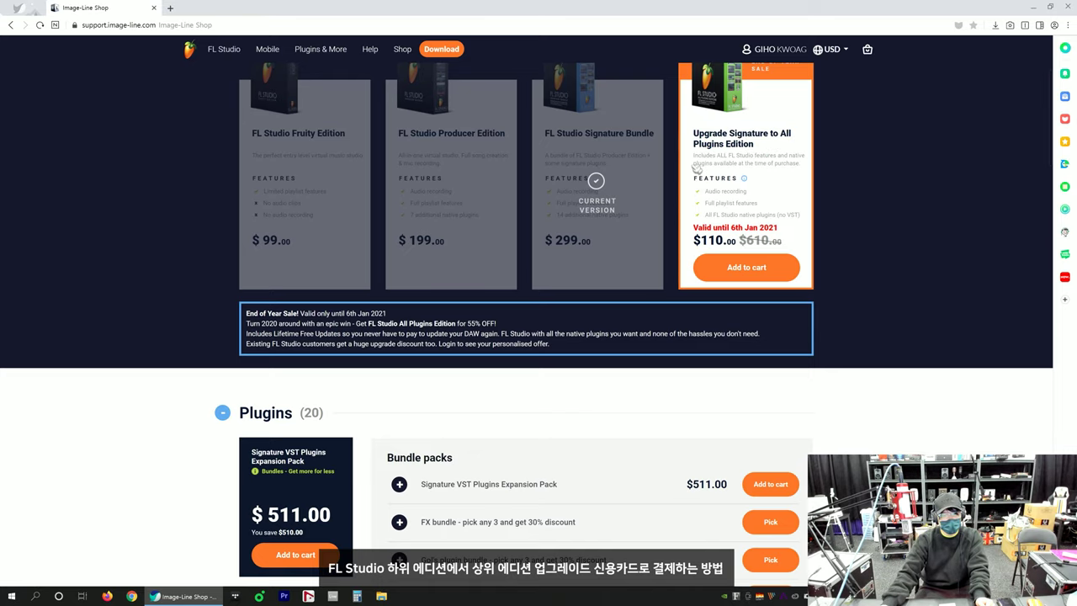
scroll(696, 168, "up", 1)
scroll(703, 168, "up", 1)
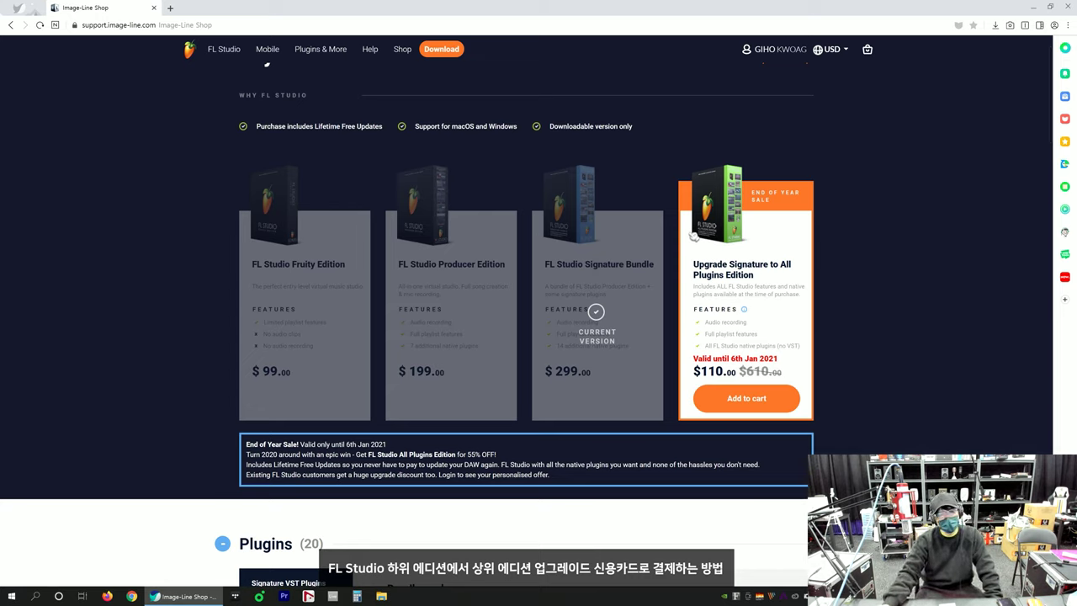
left_click_drag(695, 264, 784, 280)
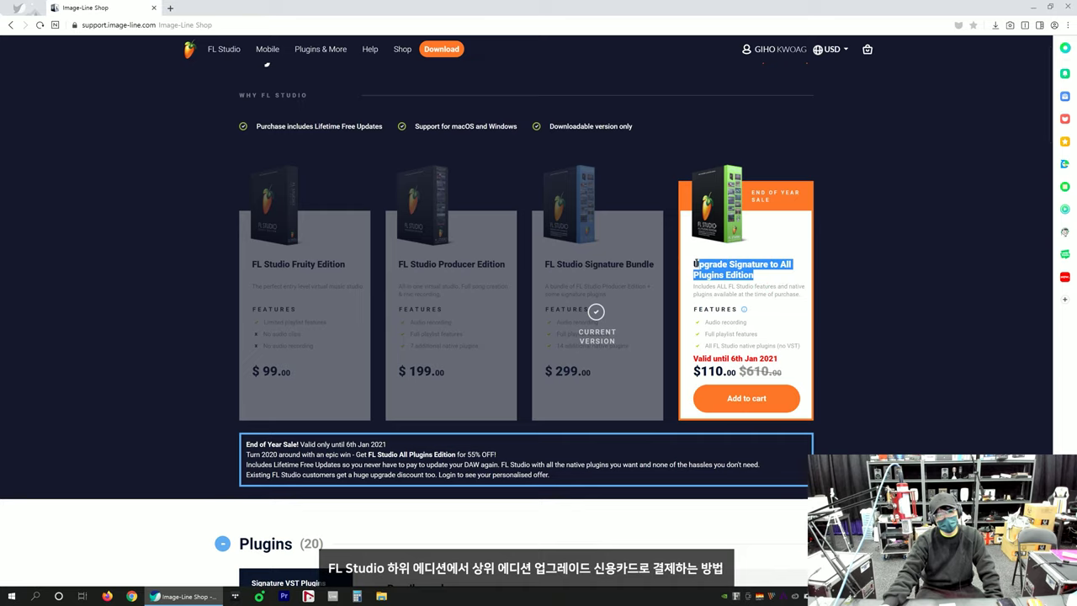
mouse_move(693, 264)
left_mouse_down()
mouse_move(774, 276)
mouse_move(693, 264)
mouse_move(727, 266)
left_mouse_up()
left_click(774, 276)
scroll(688, 246, "down", 4)
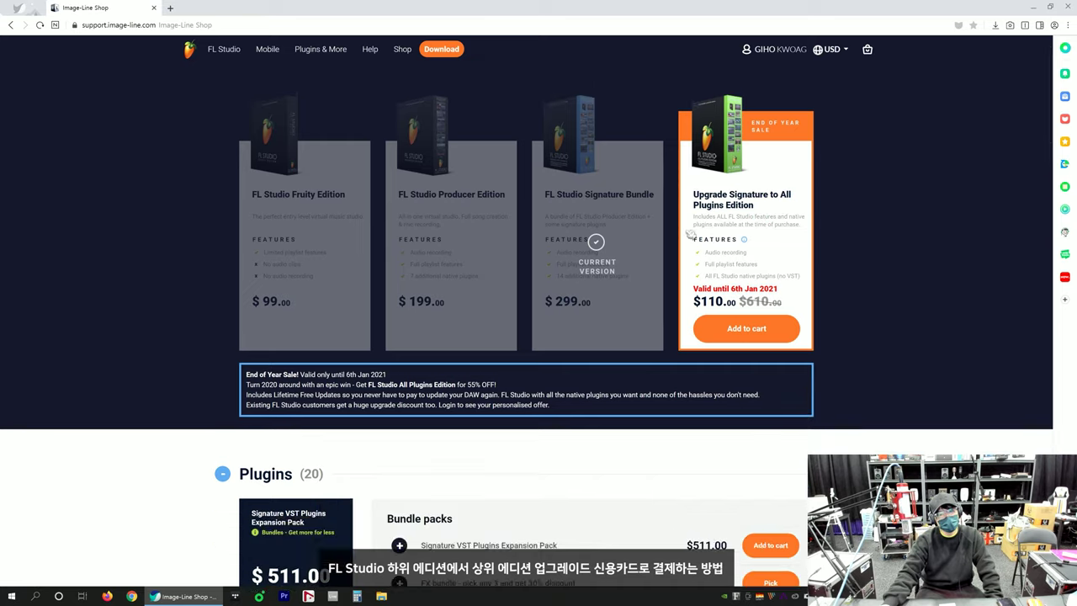
scroll(450, 287, "up", 3)
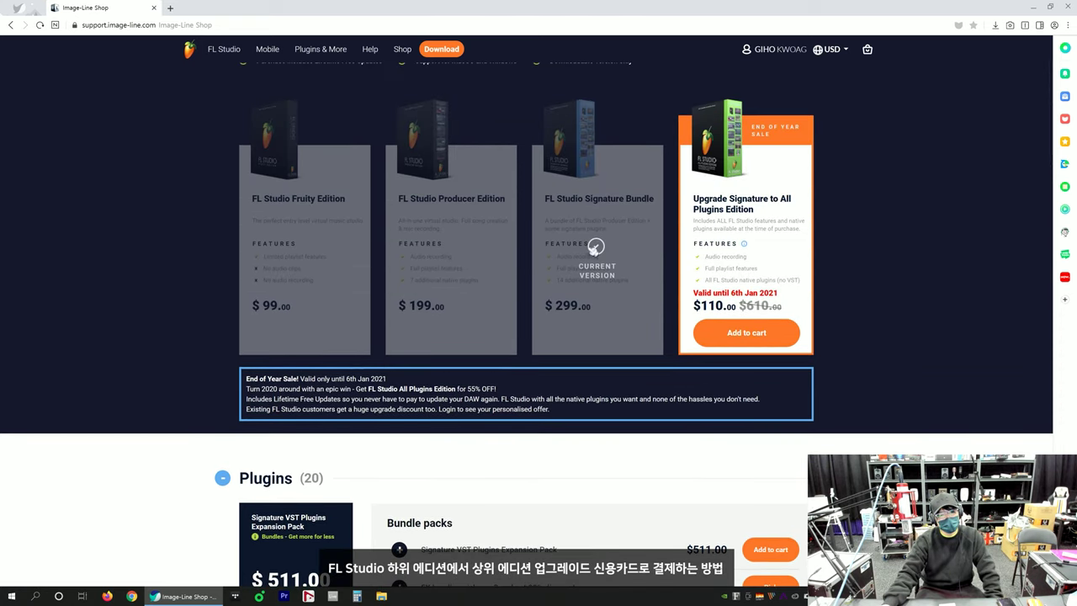
double_click(453, 201)
left_click(479, 199)
scroll(478, 210, "down", 3)
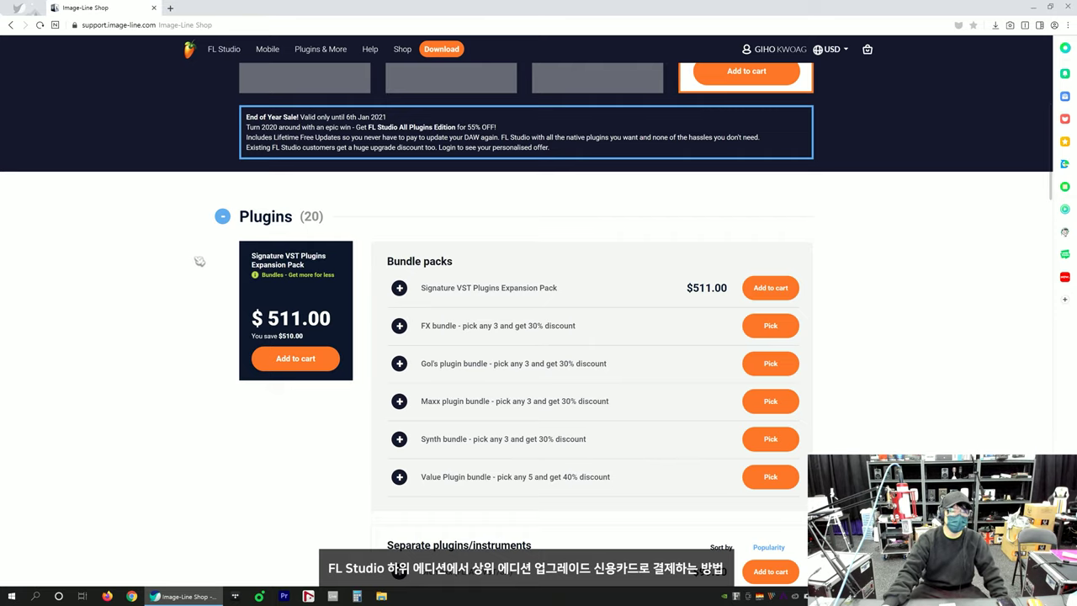
scroll(219, 320, "down", 1)
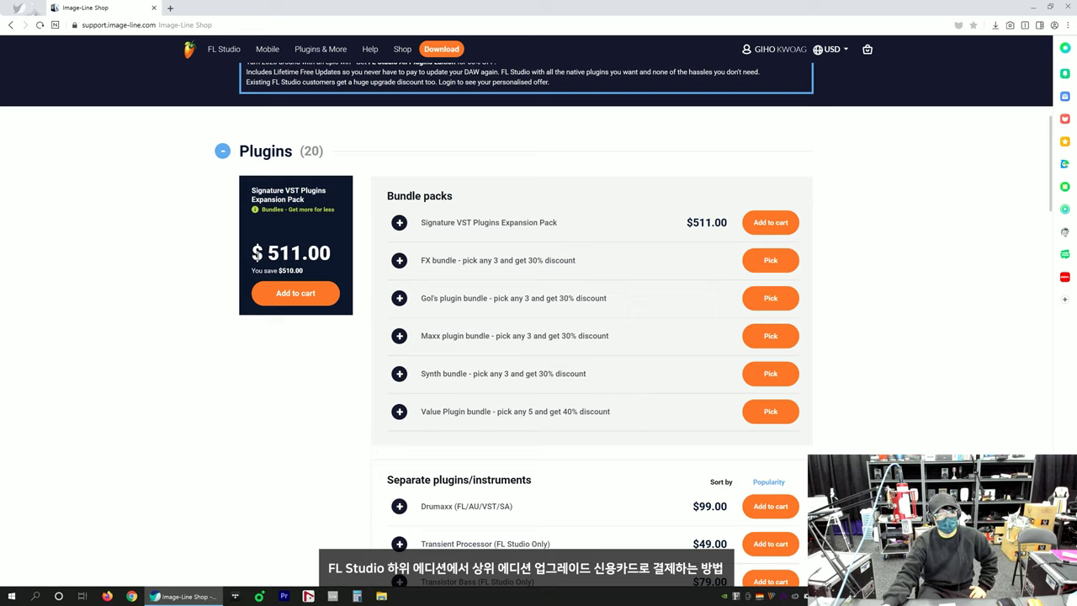
left_click_drag(251, 252, 332, 252)
left_click_drag(251, 252, 331, 249)
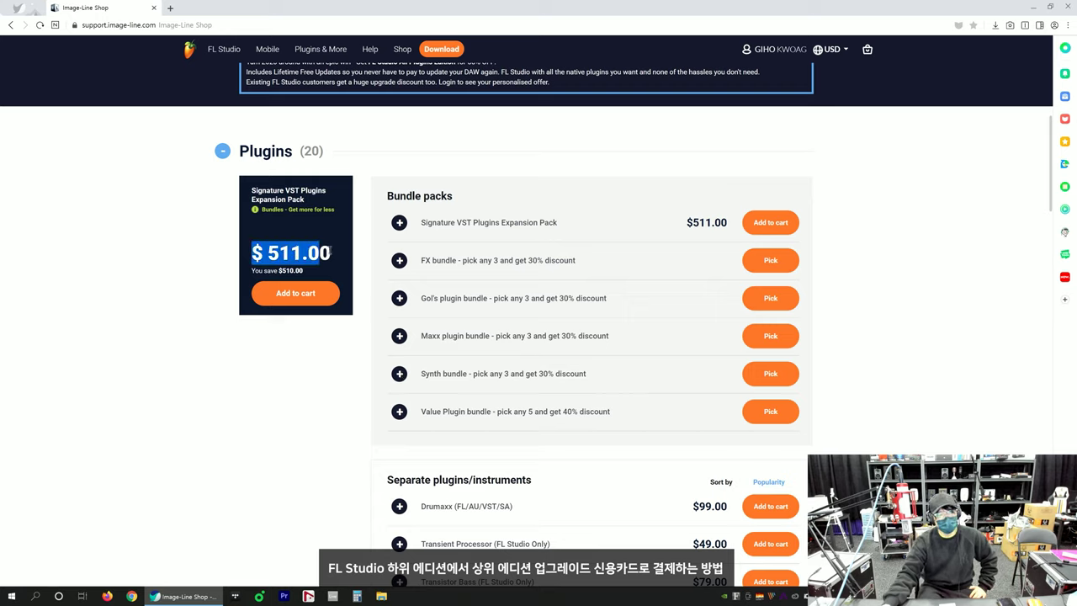
left_click(337, 256)
triple_click(336, 256)
left_click(336, 257)
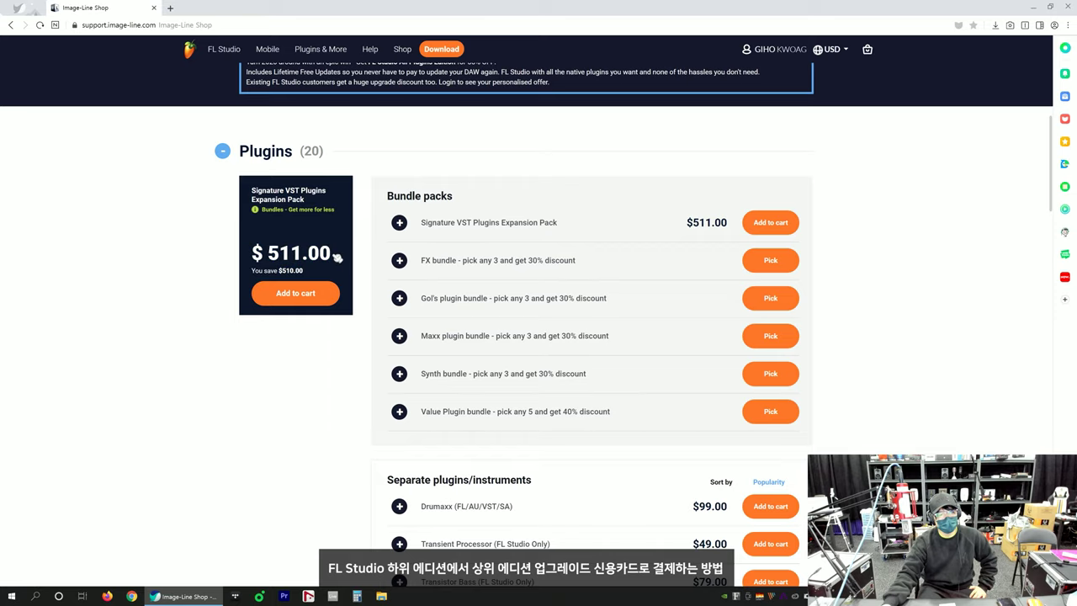
triple_click(336, 257)
left_click(336, 257)
triple_click(335, 256)
left_click(336, 256)
scroll(224, 264, "down", 1)
scroll(225, 264, "down", 5)
scroll(222, 262, "down", 1)
scroll(220, 261, "down", 2)
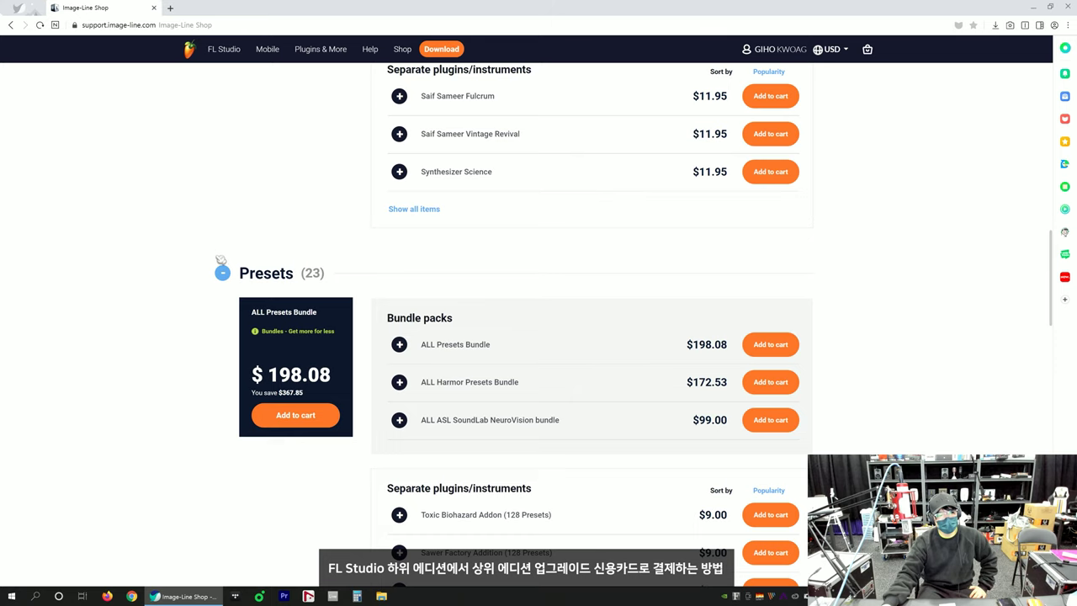
scroll(224, 371, "up", 6)
scroll(220, 387, "up", 10)
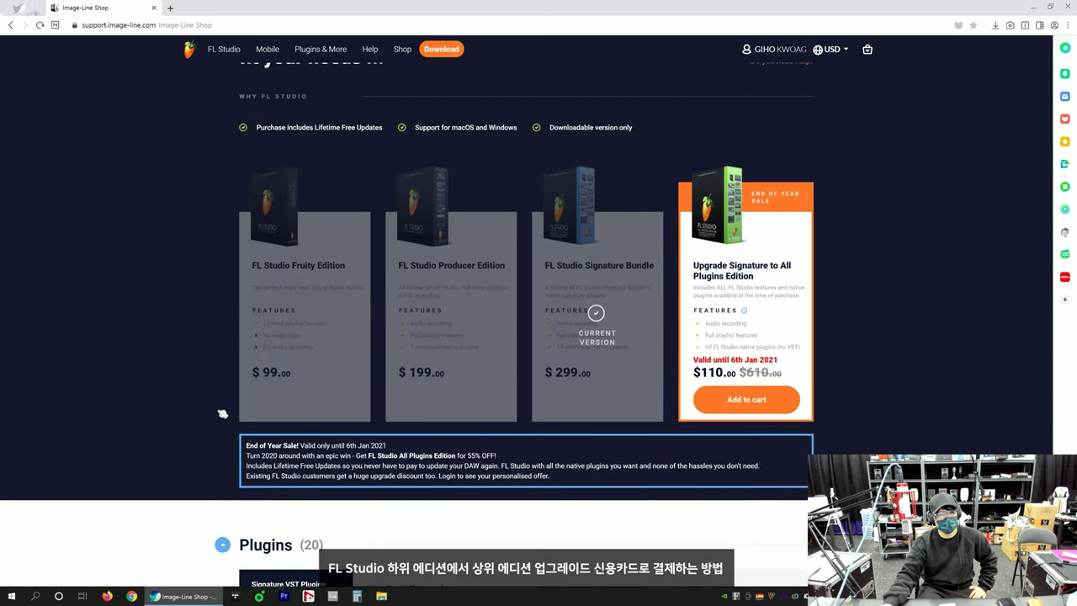
scroll(223, 414, "down", 1)
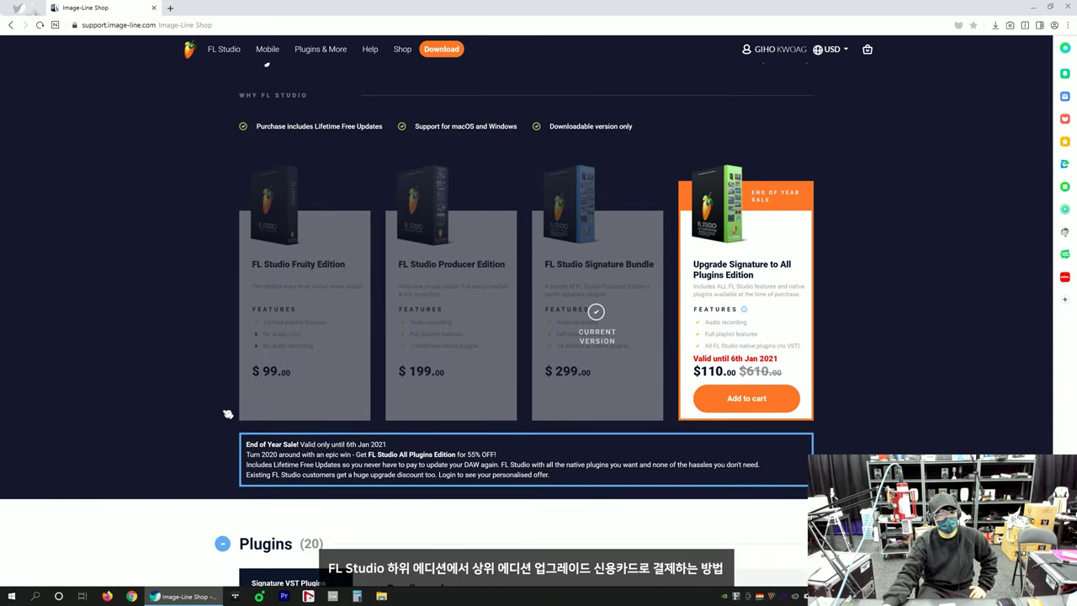
scroll(223, 416, "up", 1)
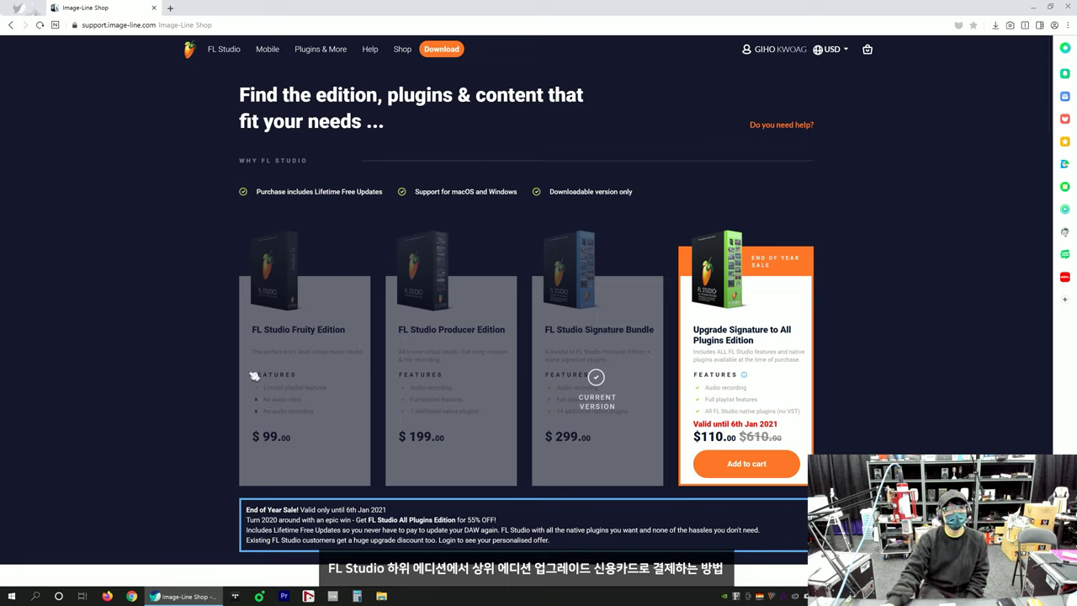
left_click_drag(692, 330, 770, 339)
left_click(770, 339)
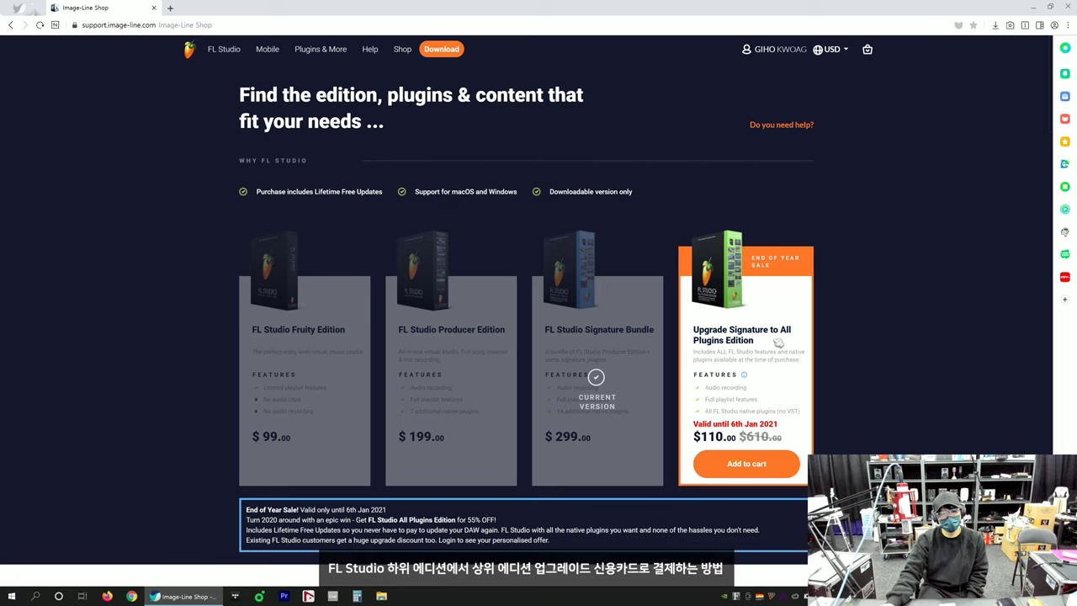
triple_click(771, 340)
left_click(771, 342)
triple_click(771, 343)
left_click(771, 345)
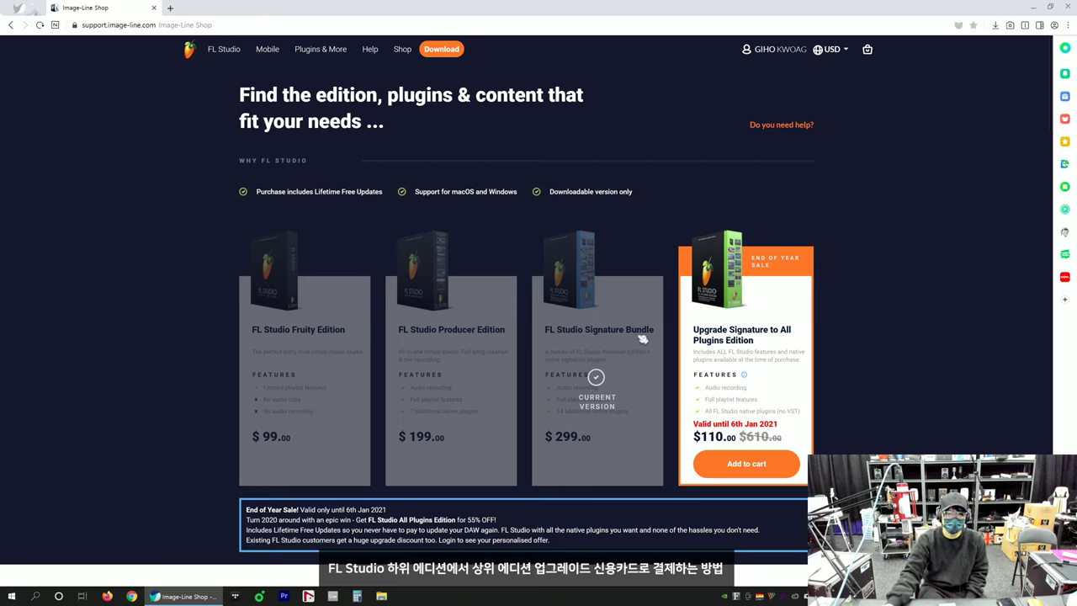
left_click(604, 329)
mouse_move(737, 437)
left_mouse_down()
mouse_move(694, 437)
mouse_move(788, 444)
left_mouse_up()
left_click(709, 445)
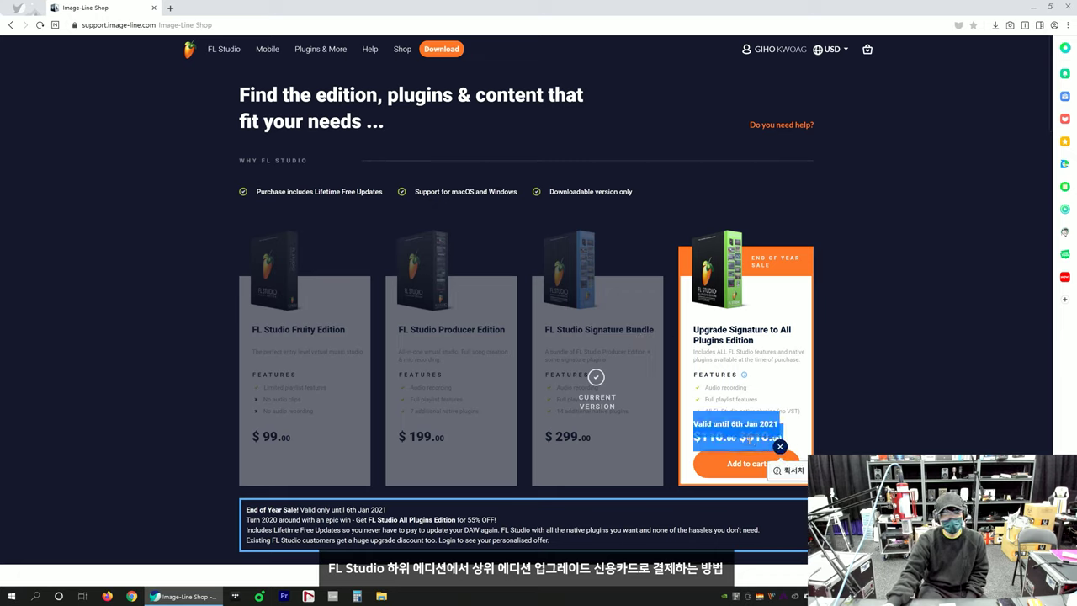
left_click(715, 435)
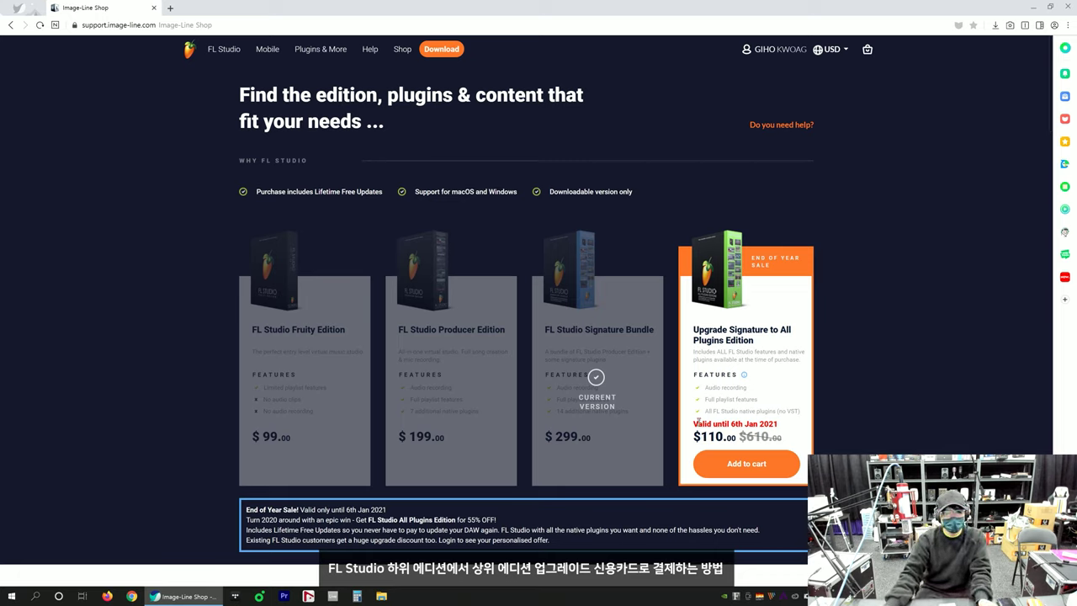
left_click_drag(697, 421, 784, 439)
left_click(784, 439)
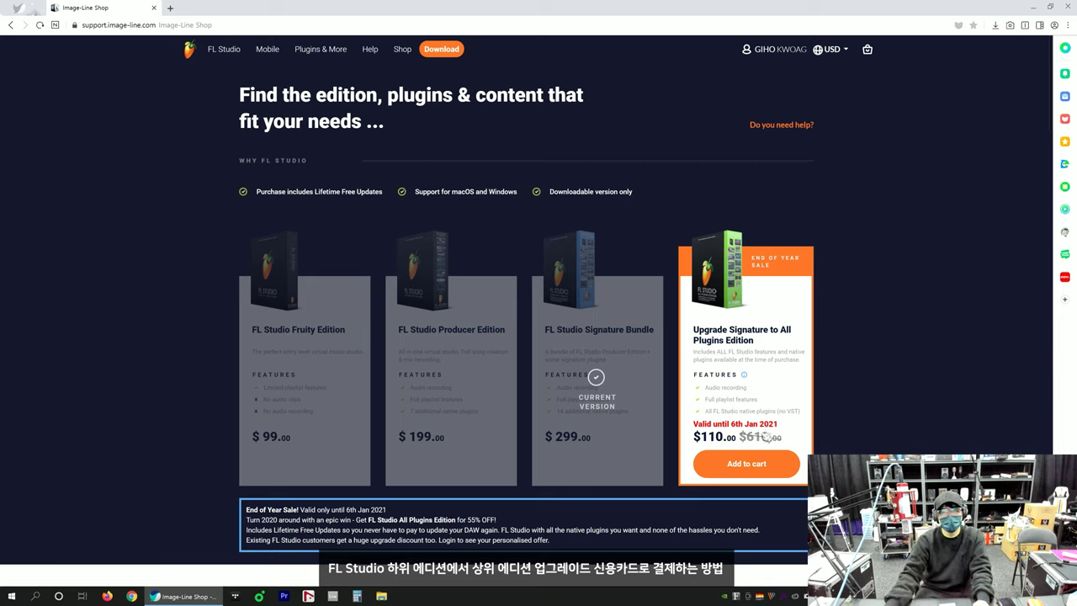
left_click_drag(689, 426, 800, 445)
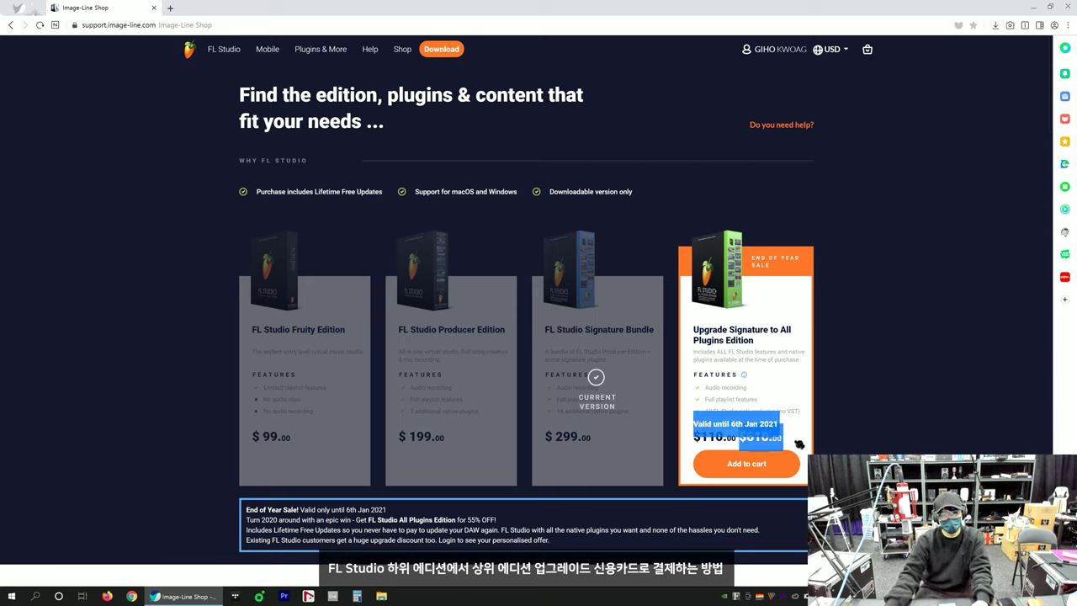
left_click(800, 445)
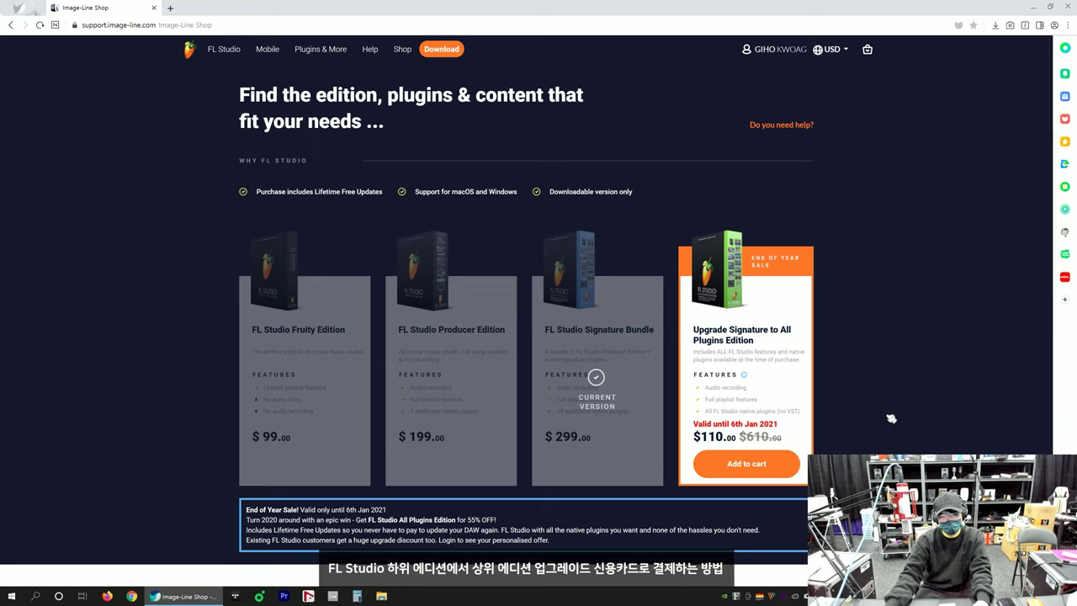
Add the $110.00 Upgrade Signature to All Plugins Edition to the cart
left_click(753, 470)
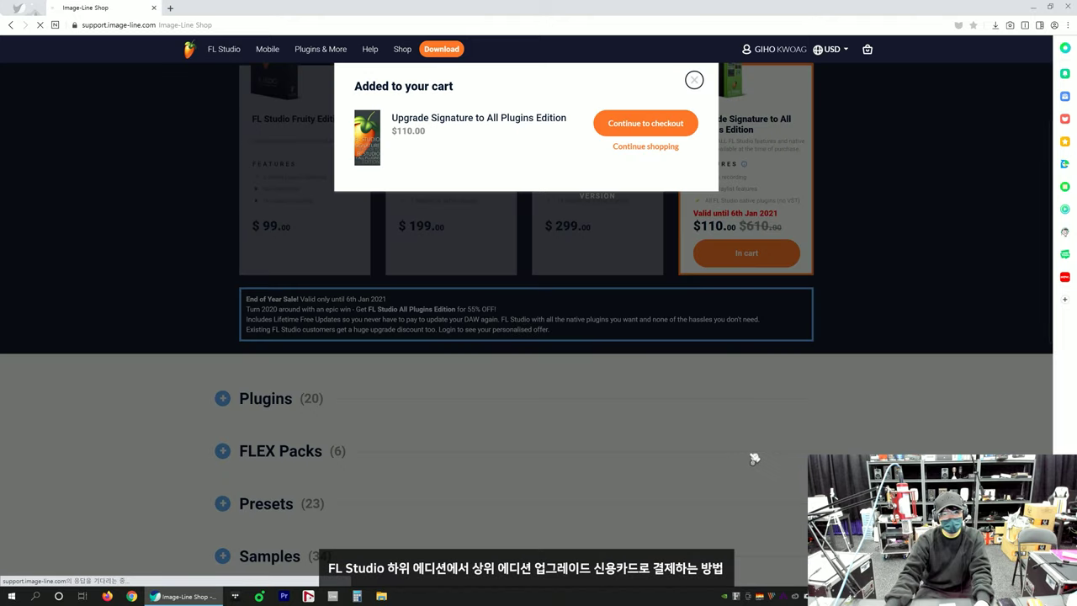
left_click_drag(349, 84, 484, 87)
left_click(484, 87)
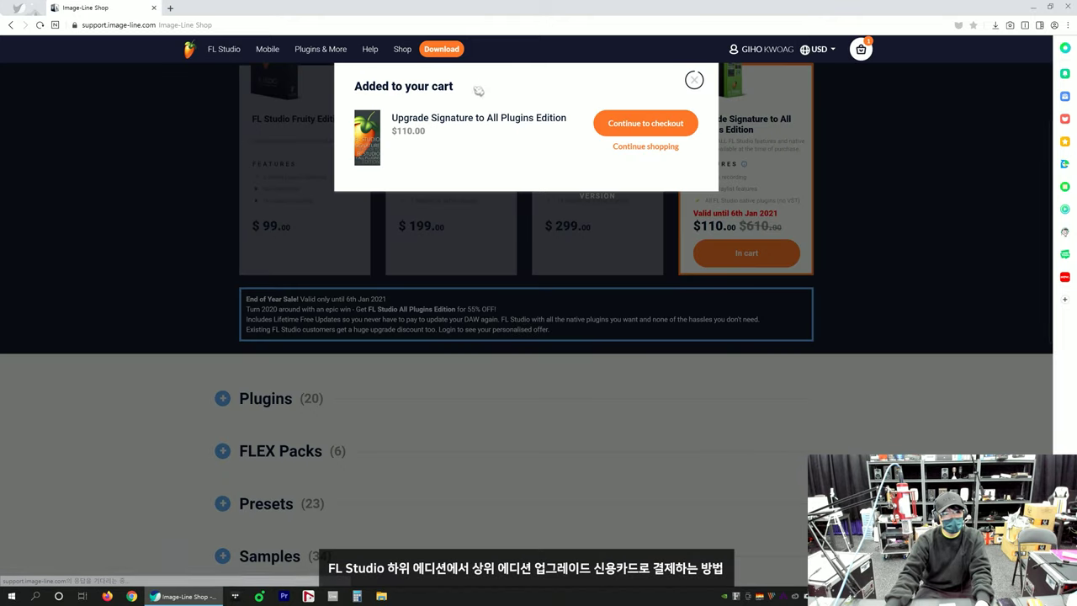
left_click_drag(394, 120, 554, 115)
left_click(553, 115)
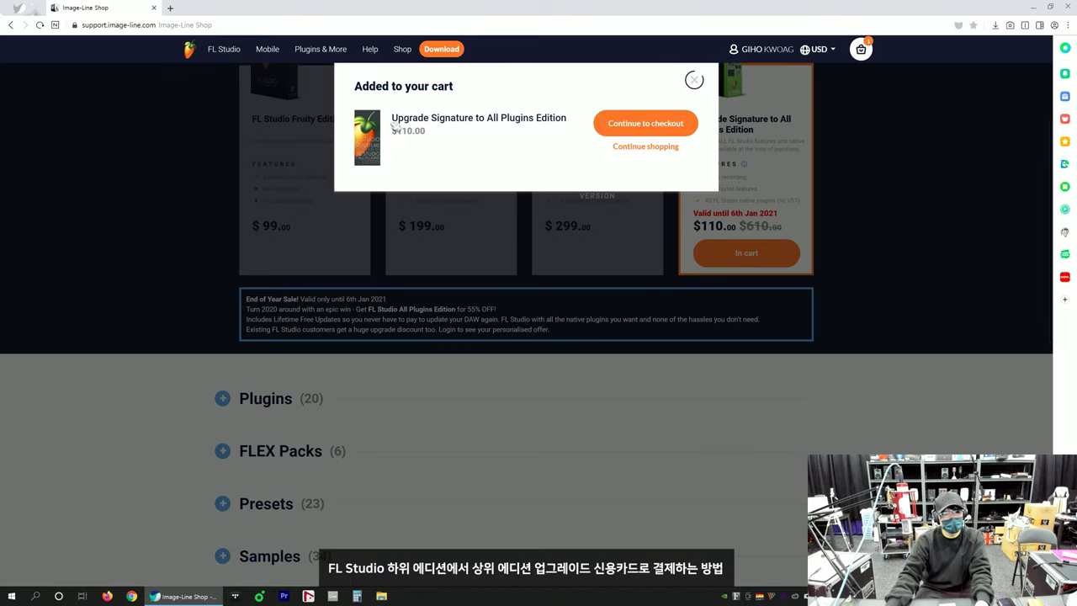
Confirm the cart item's name and price in the popup and continue to checkout
left_click_drag(395, 125, 548, 126)
left_click(424, 121)
left_click_drag(407, 120, 581, 120)
left_click_drag(507, 120, 409, 118)
left_click(531, 117)
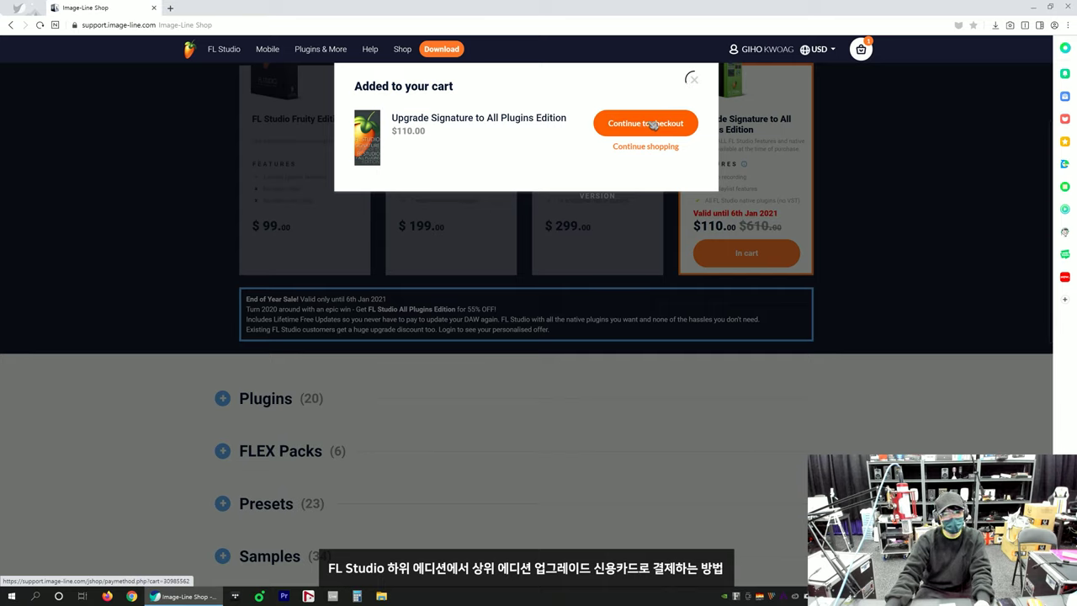
left_click(654, 133)
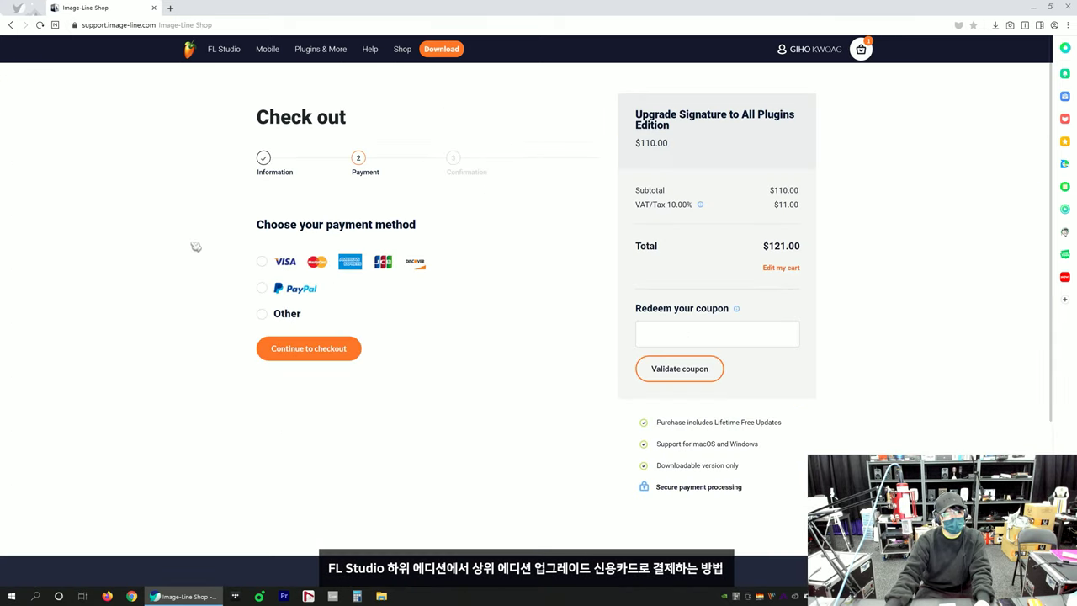
Translate the 'Check out' heading and check the $110.00 subtotal
left_click(353, 122)
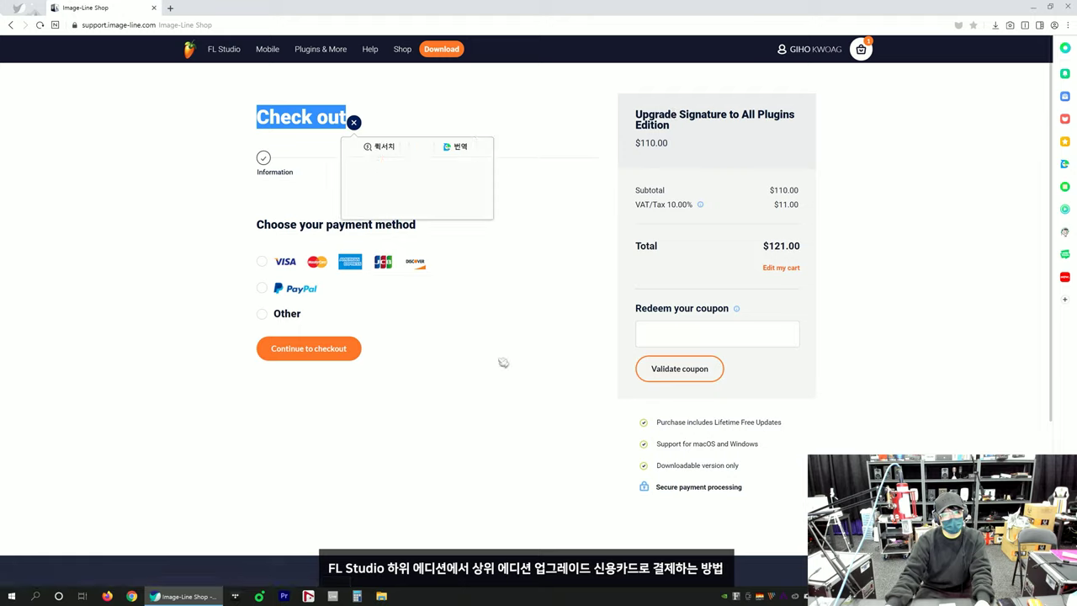
left_click(357, 118)
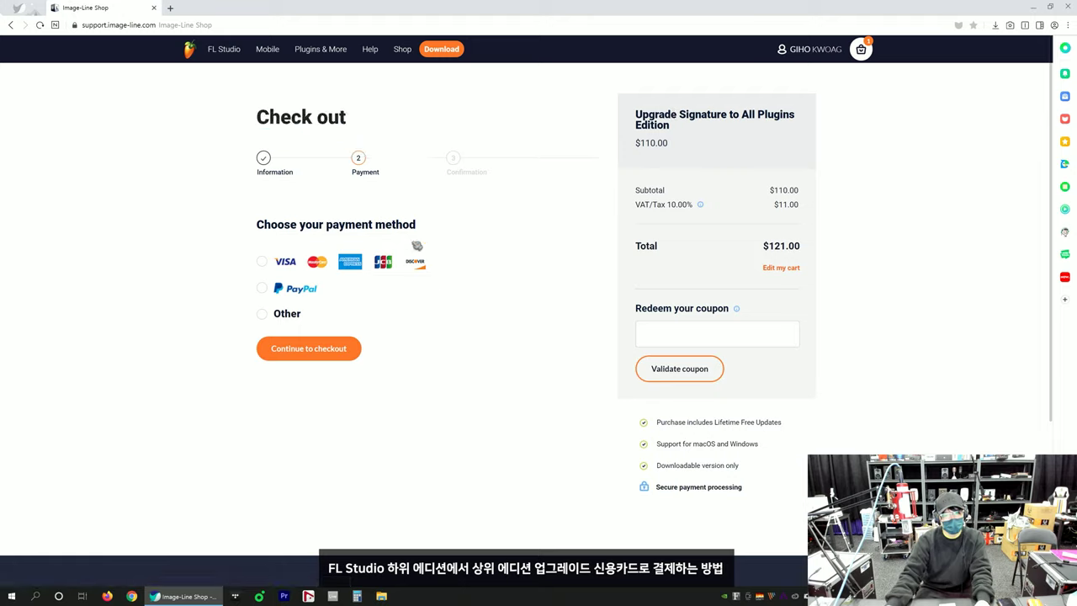
left_click_drag(730, 189, 806, 188)
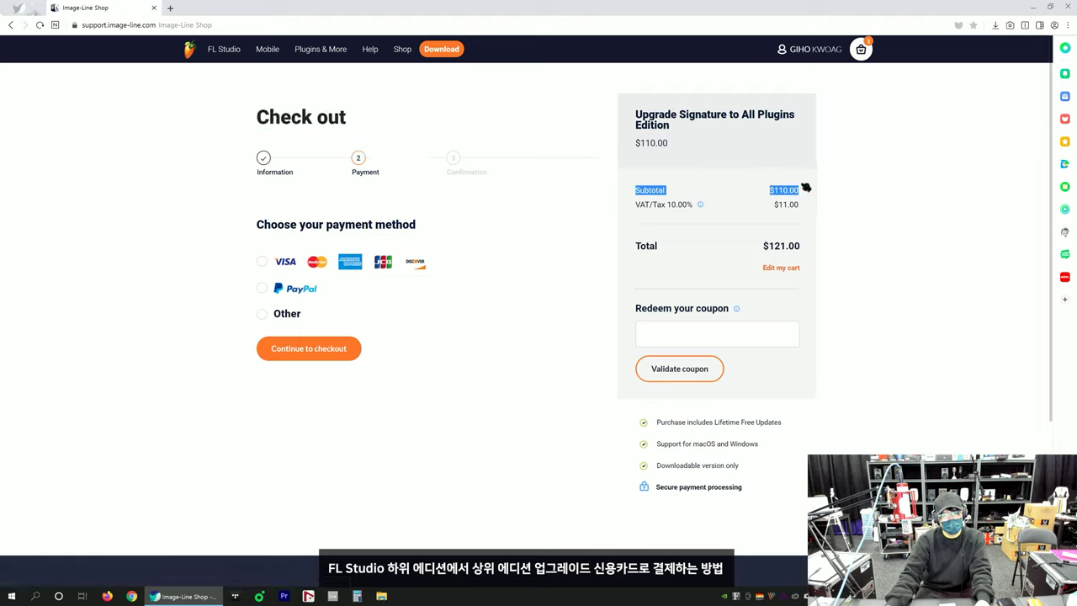
left_click(726, 194)
left_click_drag(664, 191, 798, 190)
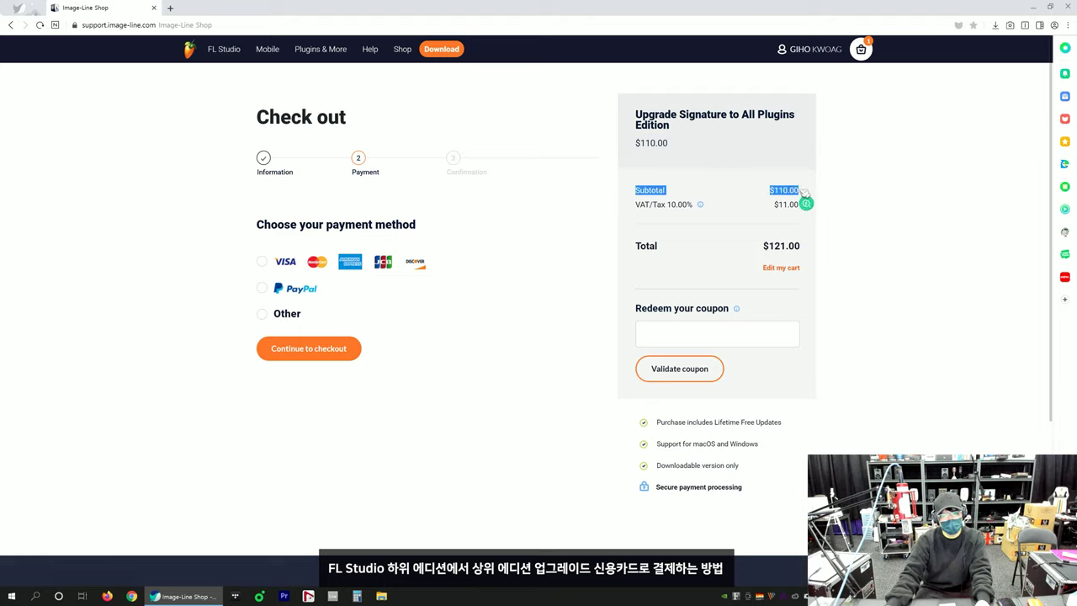
left_click(795, 189)
Check the 10% VAT ($11.00) and $121.00 total, then open Calculator to verify
left_click_drag(636, 205, 692, 205)
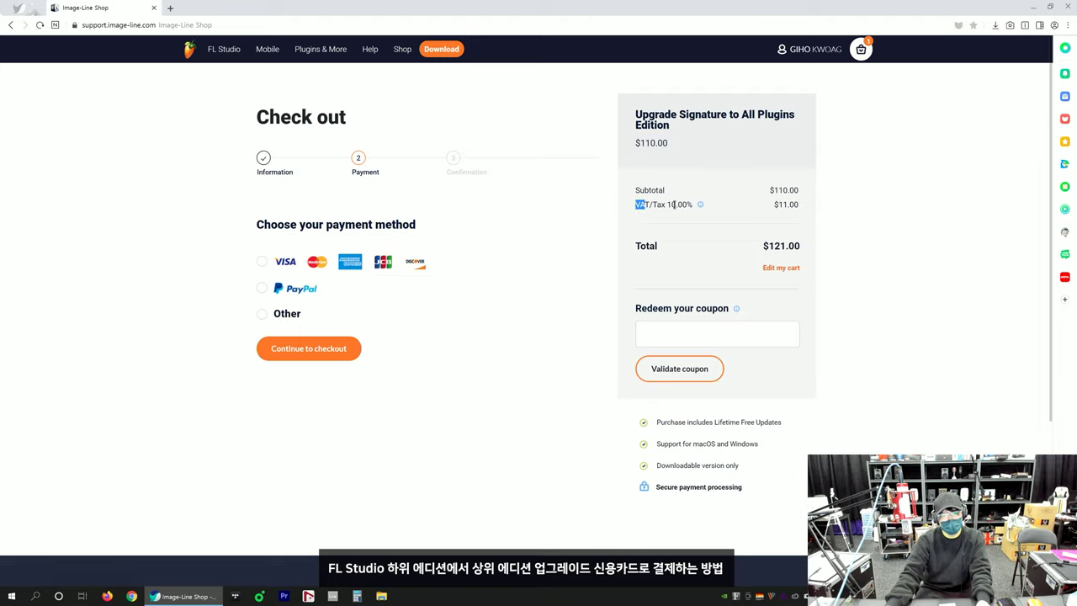
left_click(642, 209)
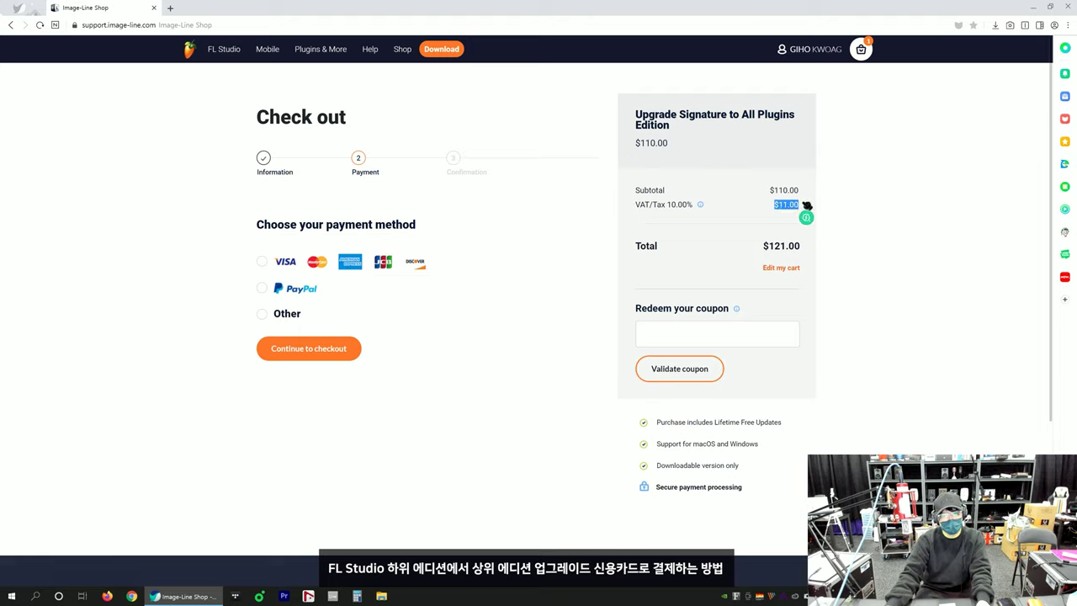
left_click(810, 214)
mouse_move(637, 247)
left_mouse_down()
mouse_move(801, 247)
mouse_move(763, 247)
left_mouse_up()
left_click(806, 250)
left_click(743, 249)
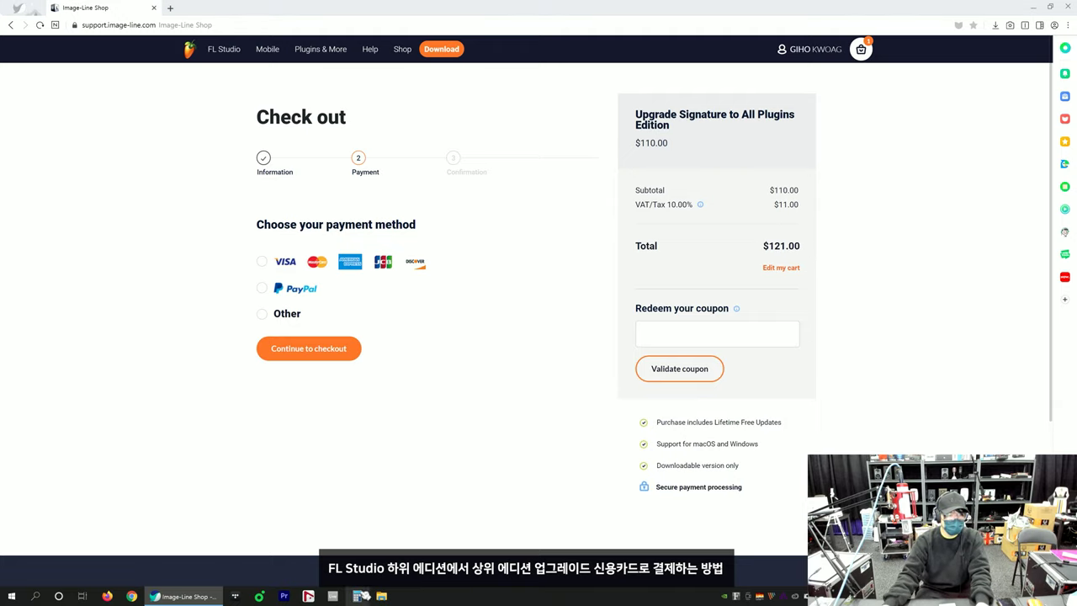
left_click(357, 595)
Compute 1100 × 121 in Windows Calculator to get 133,100
left_click_drag(309, 195, 352, 240)
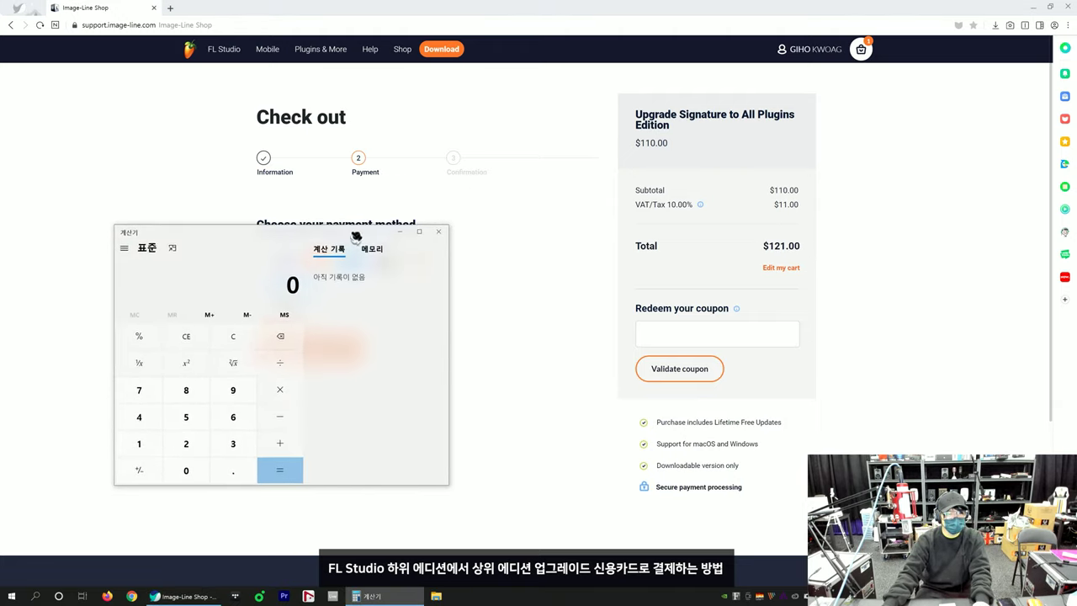
type("1100")
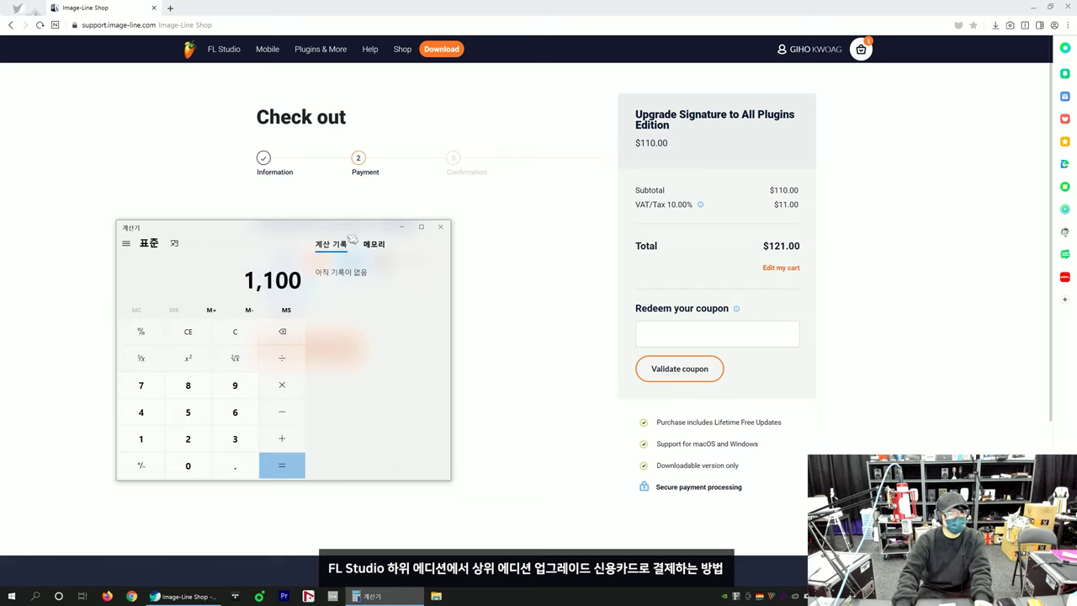
type("*1210")
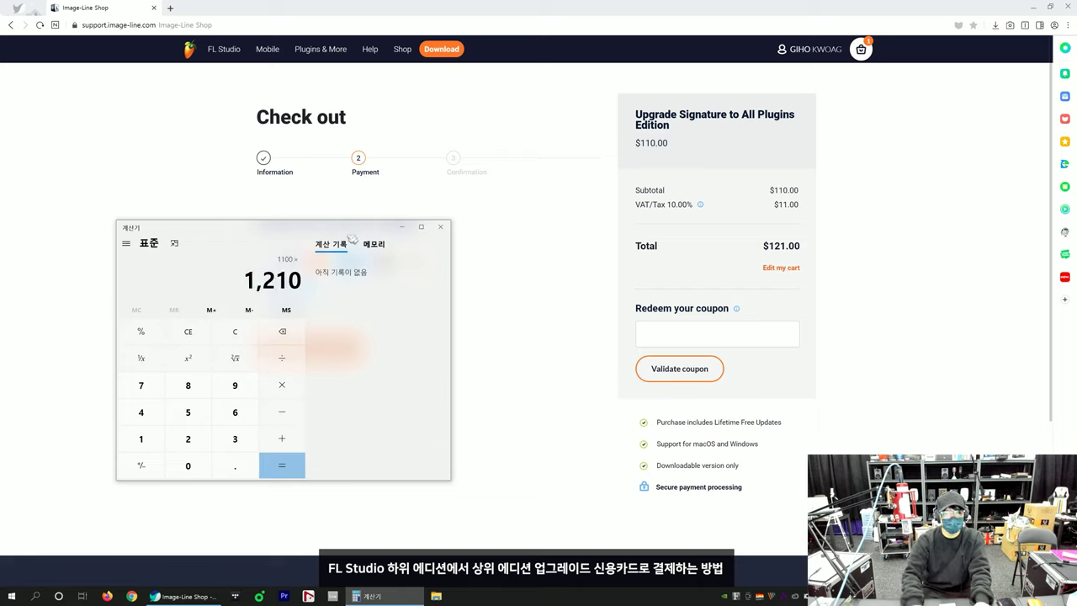
key("BackSpace")
key("Return")
Select the 133,100 result, then close Calculator
left_click_drag(235, 271, 319, 275)
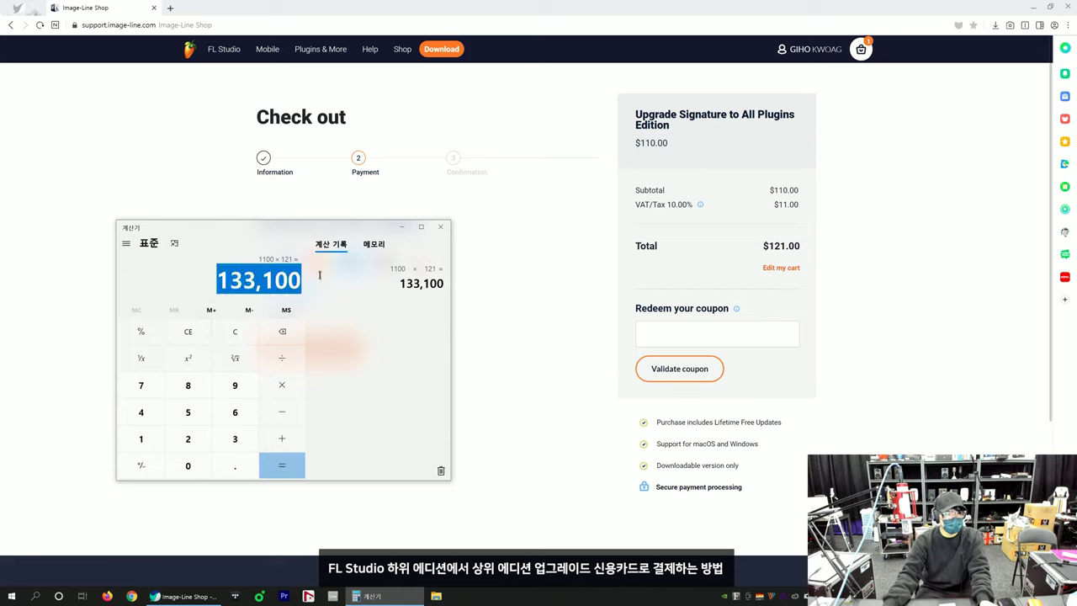
left_click_drag(217, 282, 308, 283)
left_click(220, 282)
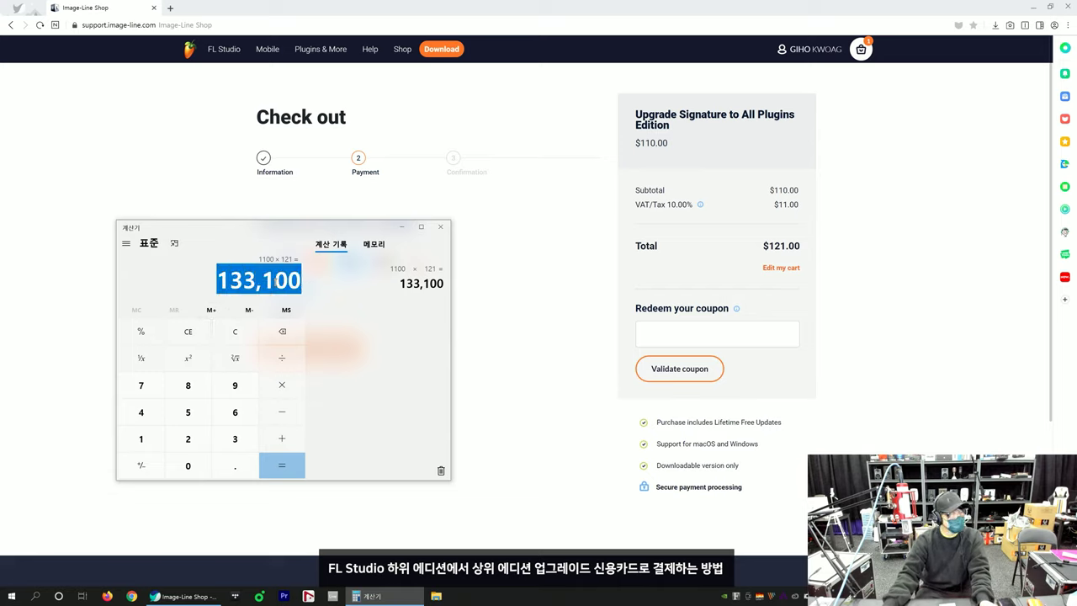
left_click(276, 281)
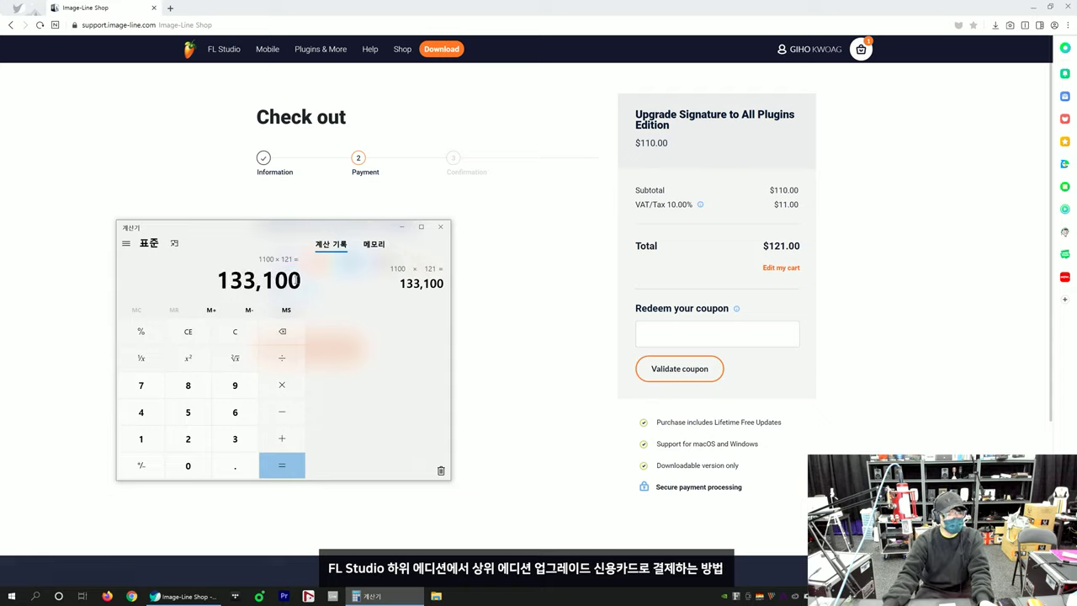
mouse_move(298, 281)
left_mouse_down()
mouse_move(217, 282)
mouse_move(313, 286)
left_mouse_up()
left_click(313, 286)
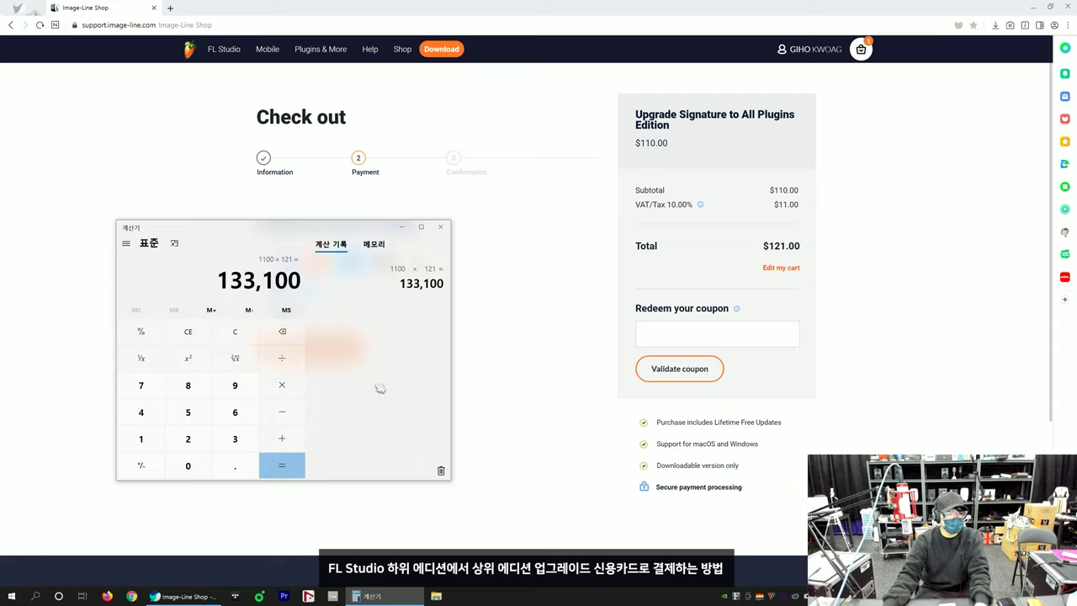
left_click(440, 227)
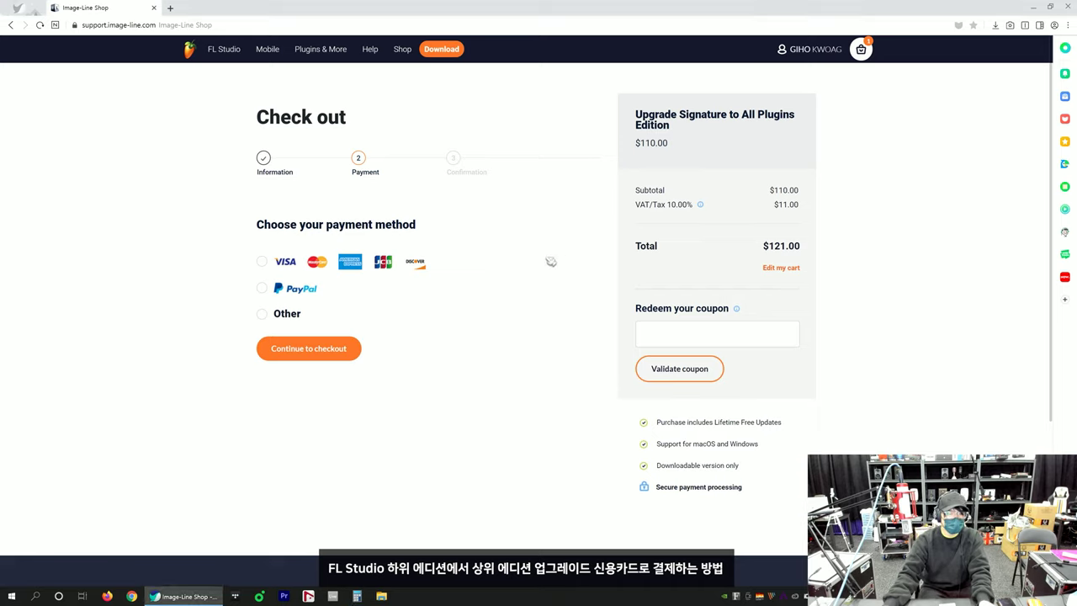
Review the $121.00 total and compare the card, PayPal and Other payment methods
left_click_drag(631, 245, 813, 251)
left_click(880, 241)
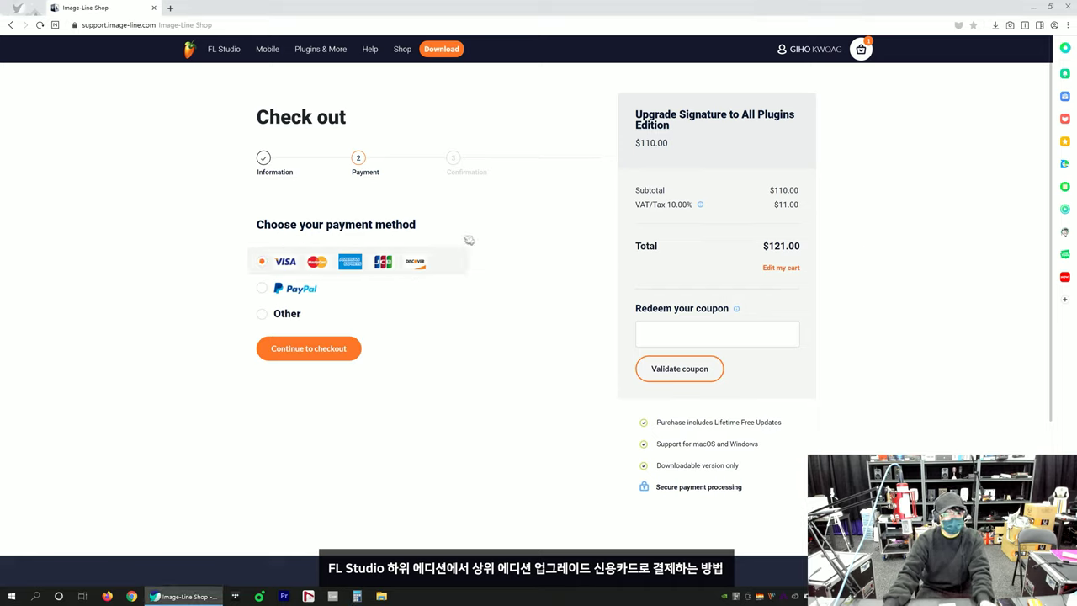
left_click_drag(257, 236, 408, 220)
left_click(266, 262)
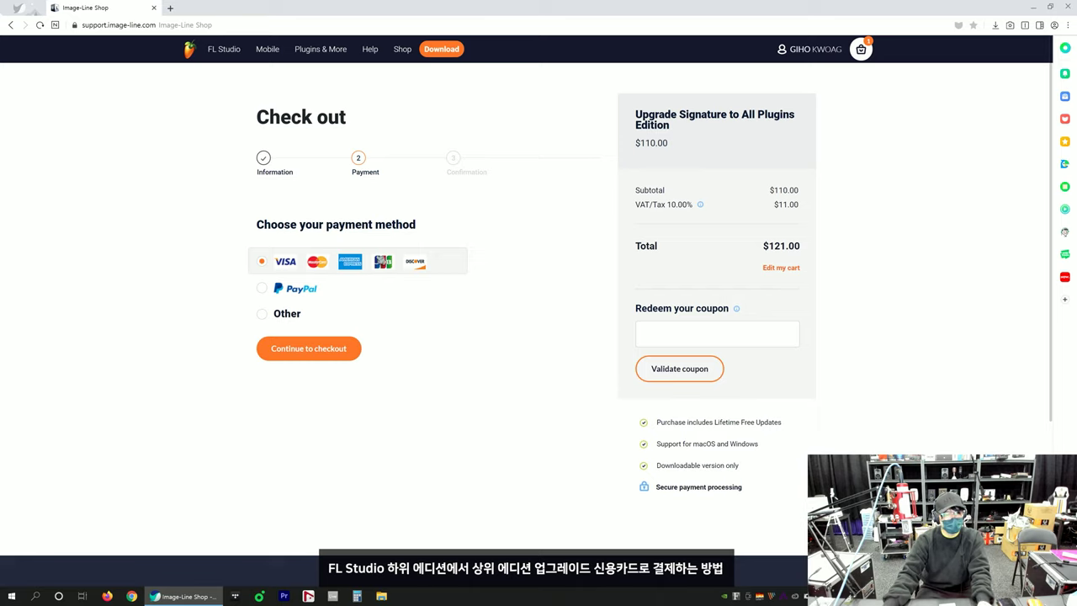
left_click(265, 289)
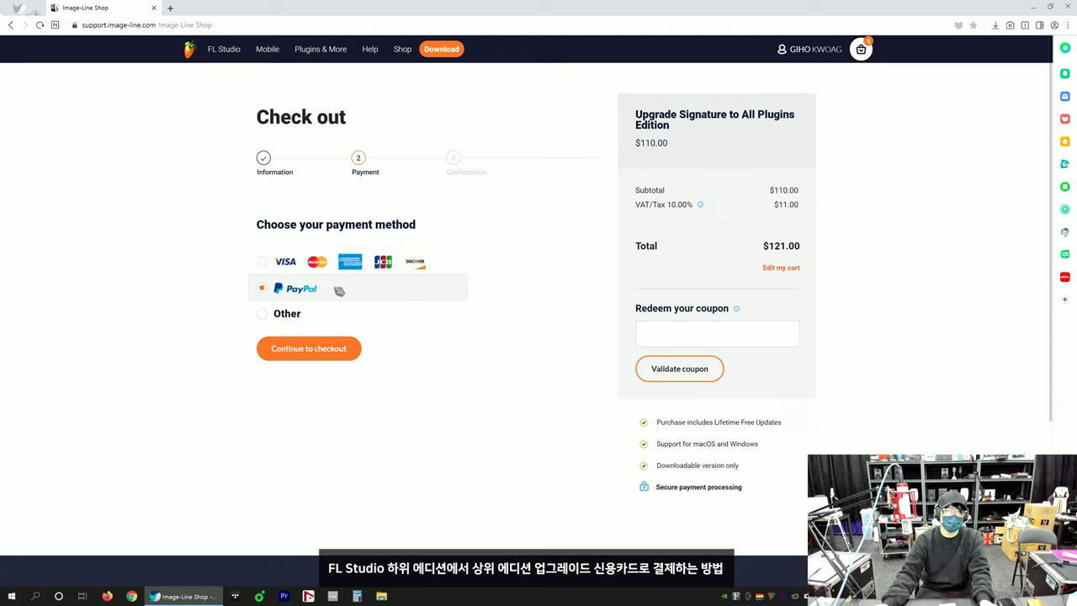
left_click(262, 315)
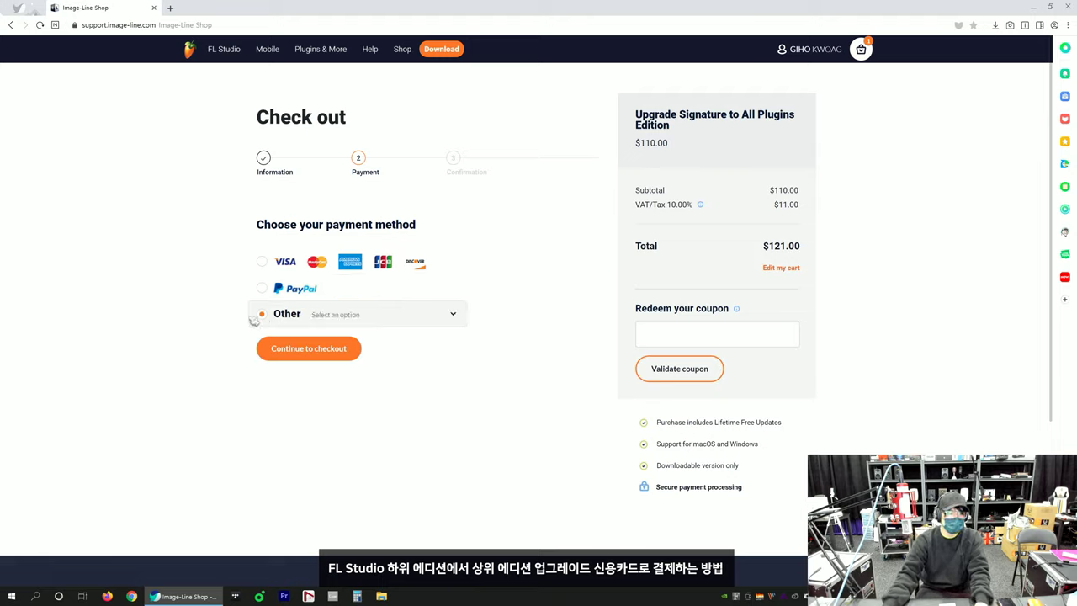
Look over the Other payment list, then settle on card payment and continue to checkout
left_click(378, 317)
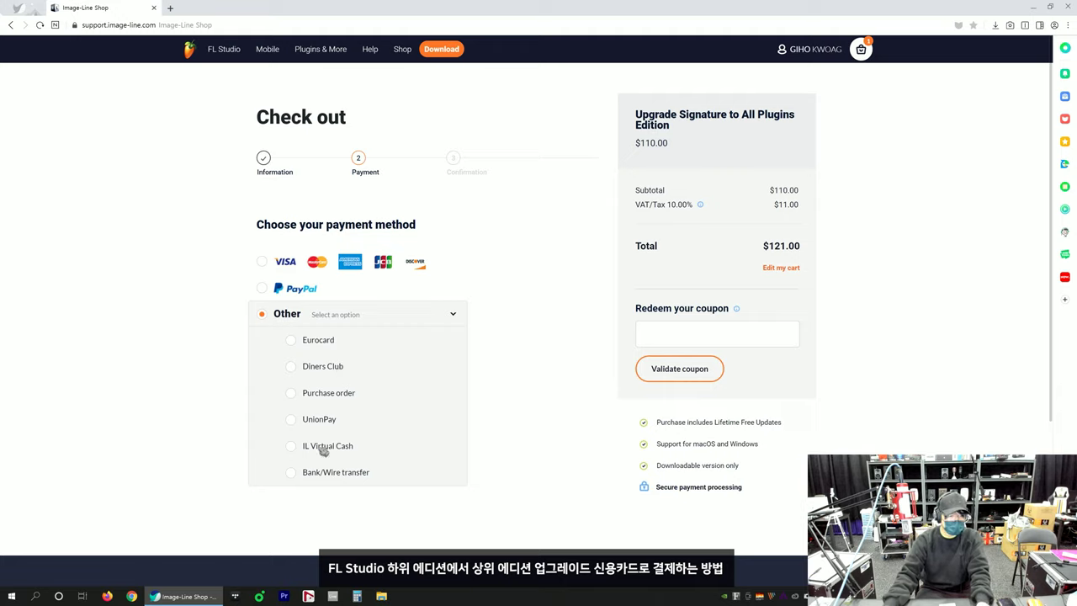
left_click(265, 315)
left_click(263, 263)
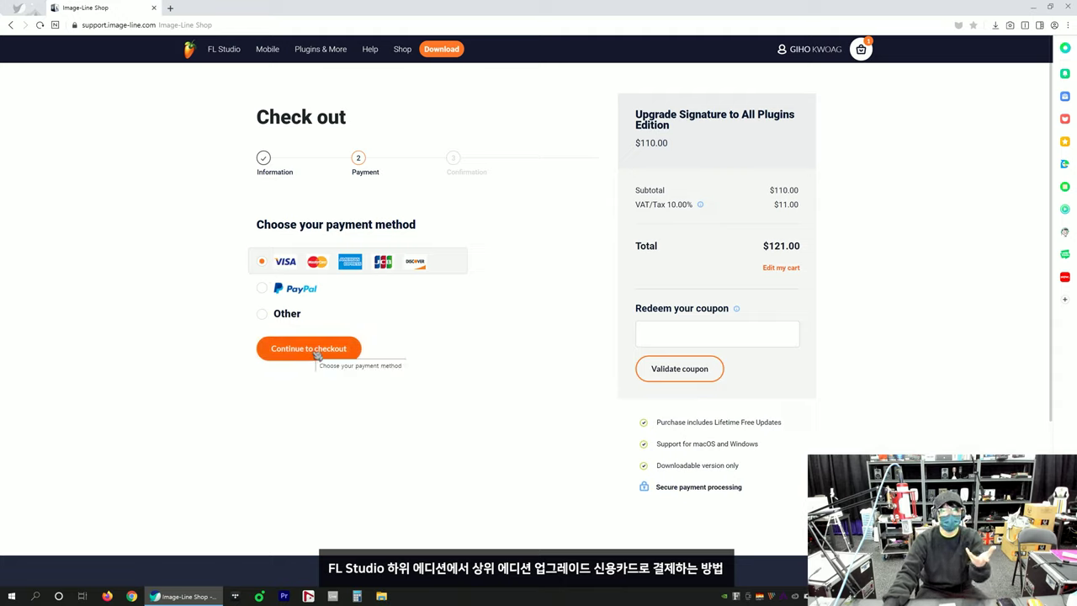
left_click(320, 354)
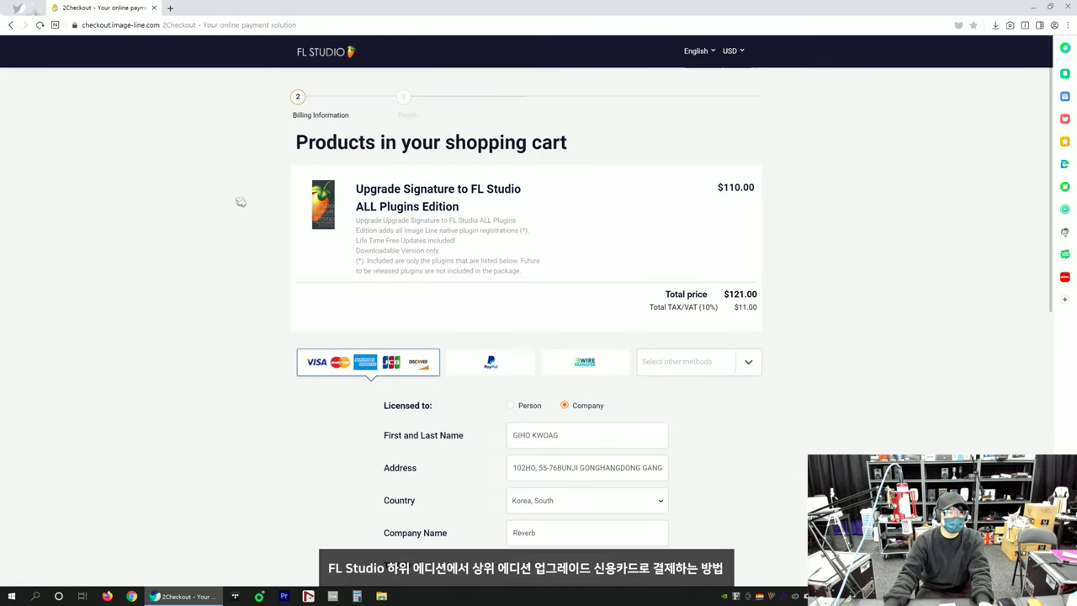
Review the 2Checkout shopping cart heading and the upgrade product name
left_click_drag(298, 144, 596, 153)
left_click(596, 153)
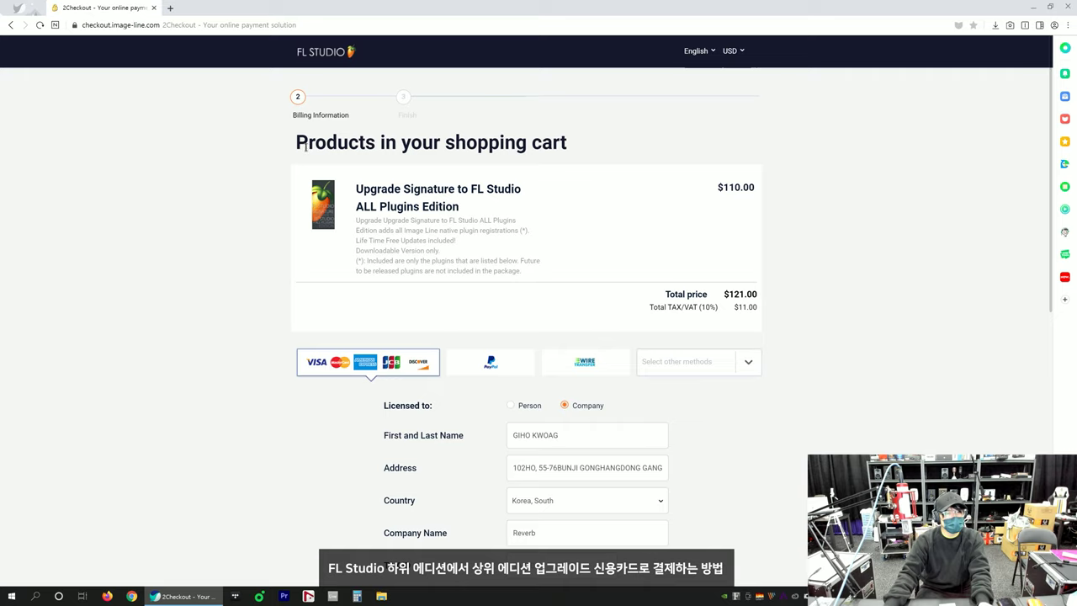
mouse_move(304, 145)
left_mouse_down()
mouse_move(572, 147)
mouse_move(278, 149)
mouse_move(615, 149)
left_mouse_up()
left_click(614, 149)
mouse_move(357, 187)
left_mouse_down()
mouse_move(378, 209)
mouse_move(508, 207)
left_mouse_up()
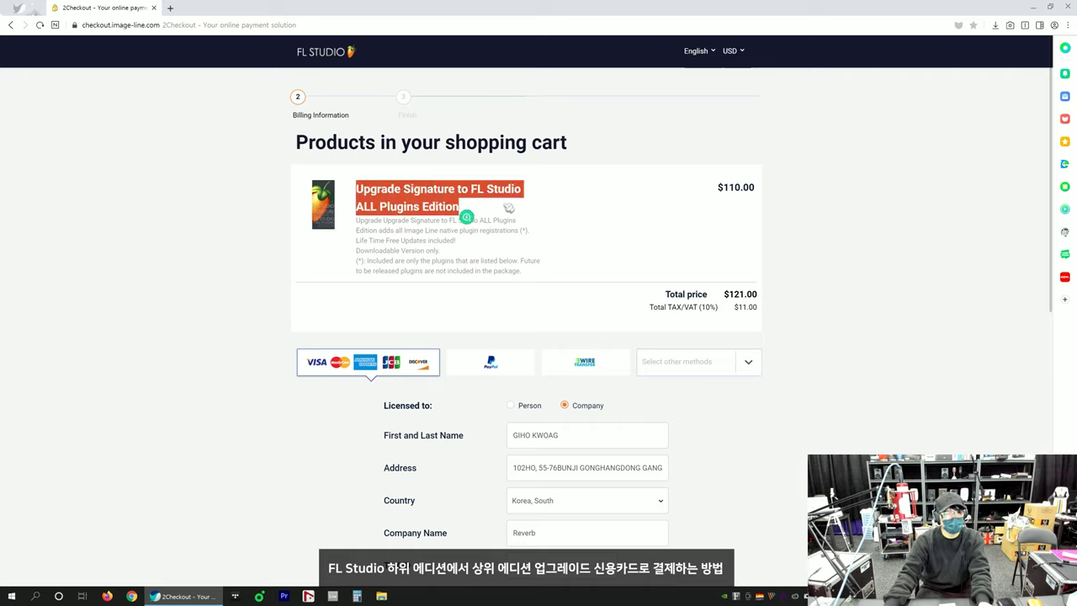
left_click(508, 207)
mouse_move(370, 210)
left_mouse_down()
mouse_move(484, 211)
mouse_move(351, 196)
left_mouse_up()
left_click(413, 208)
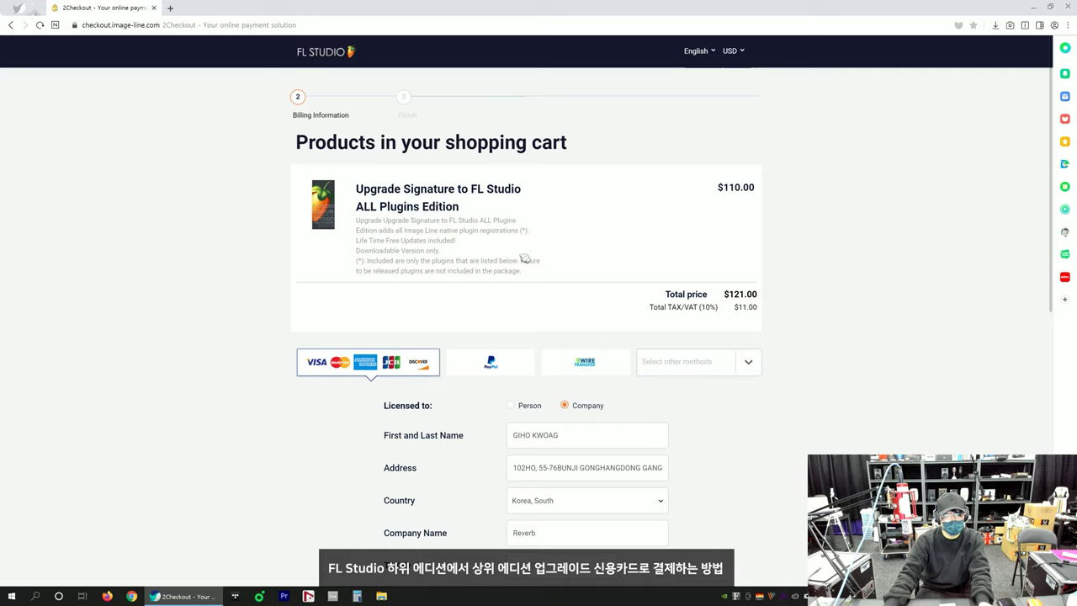
Scroll down to the billing form and inspect the Licensed to setting
scroll(516, 292, "down", 3)
left_click_drag(661, 160, 613, 65)
left_click(572, 183)
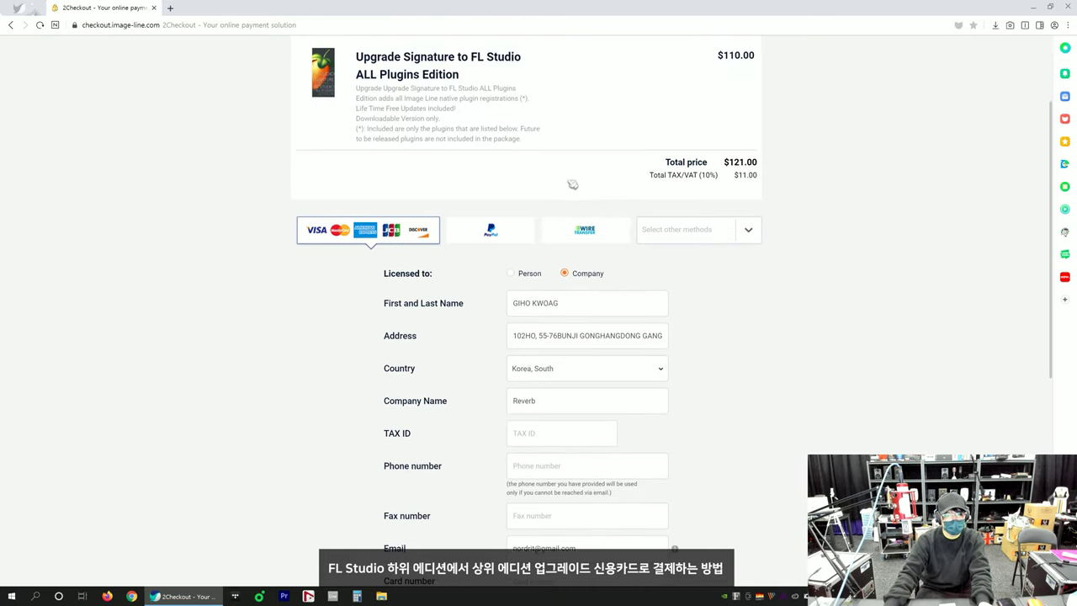
scroll(346, 182, "down", 3)
scroll(311, 194, "up", 1)
scroll(311, 194, "up", 1)
scroll(296, 235, "down", 2)
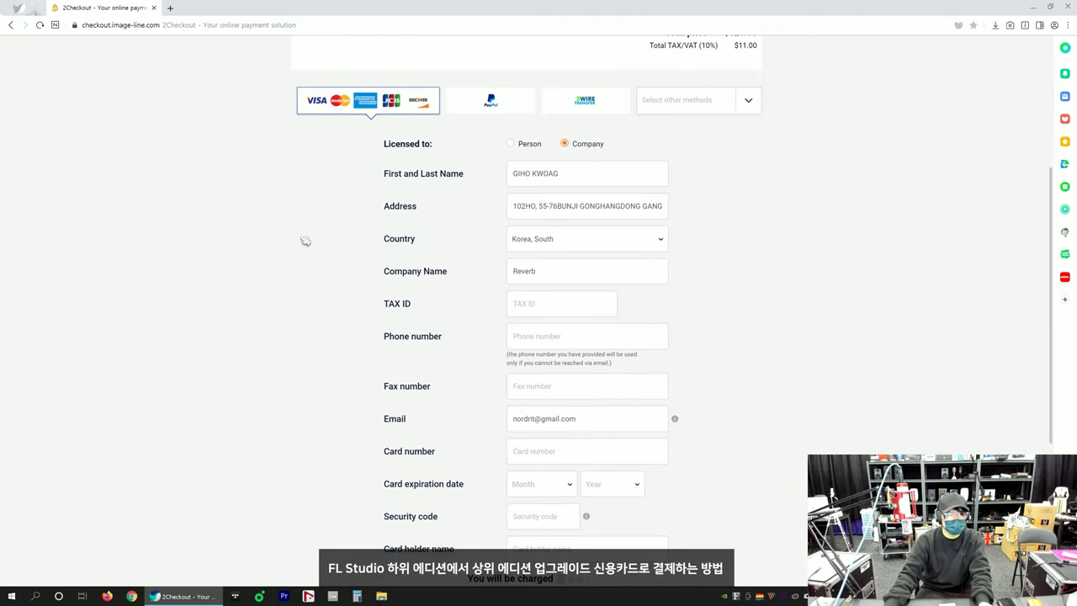
left_click_drag(383, 143, 446, 143)
left_click(446, 143)
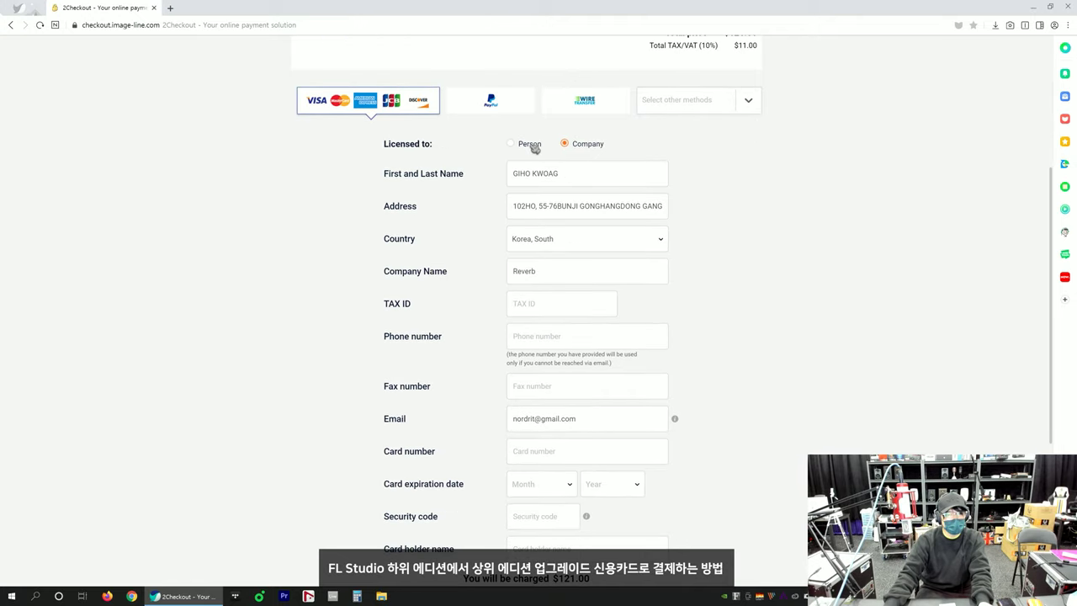
triple_click(444, 146)
left_click(446, 146)
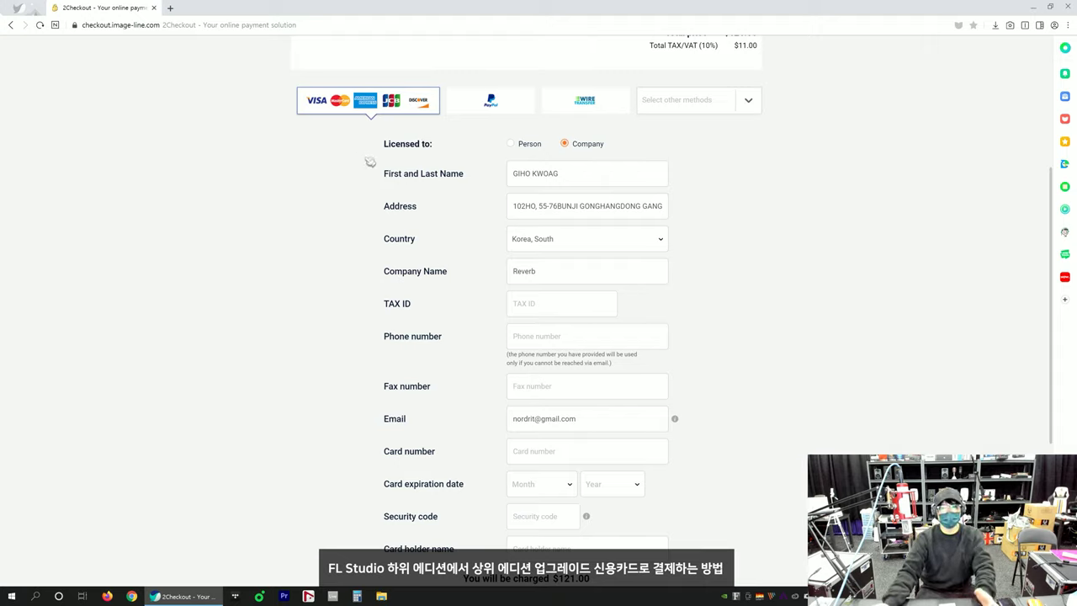
Keep the licence on Company, delete the old billing address, begin a new one, and open a new tab
left_click(511, 144)
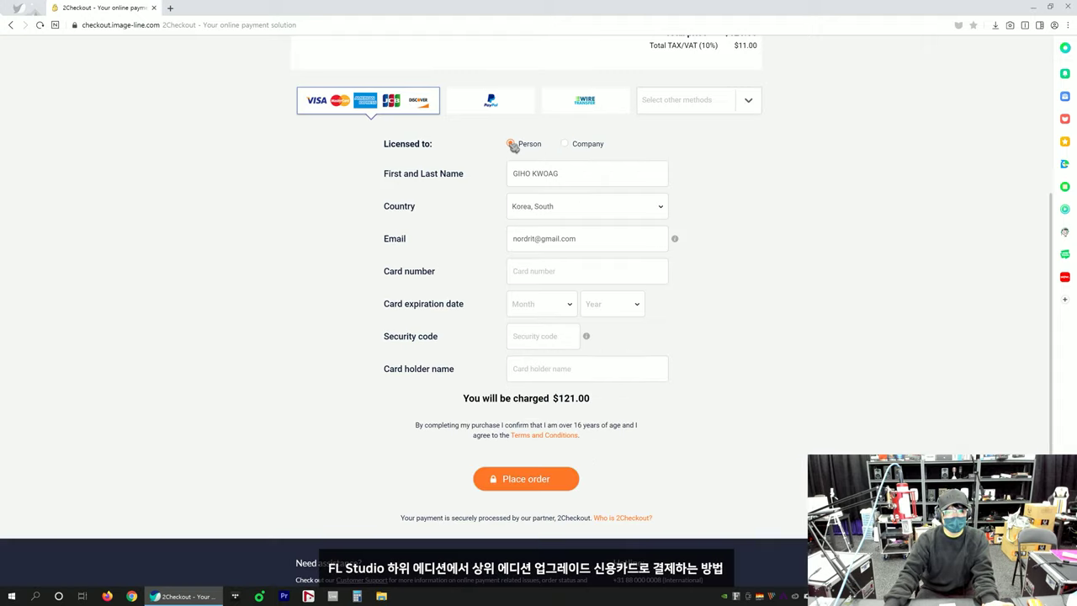
left_click(565, 145)
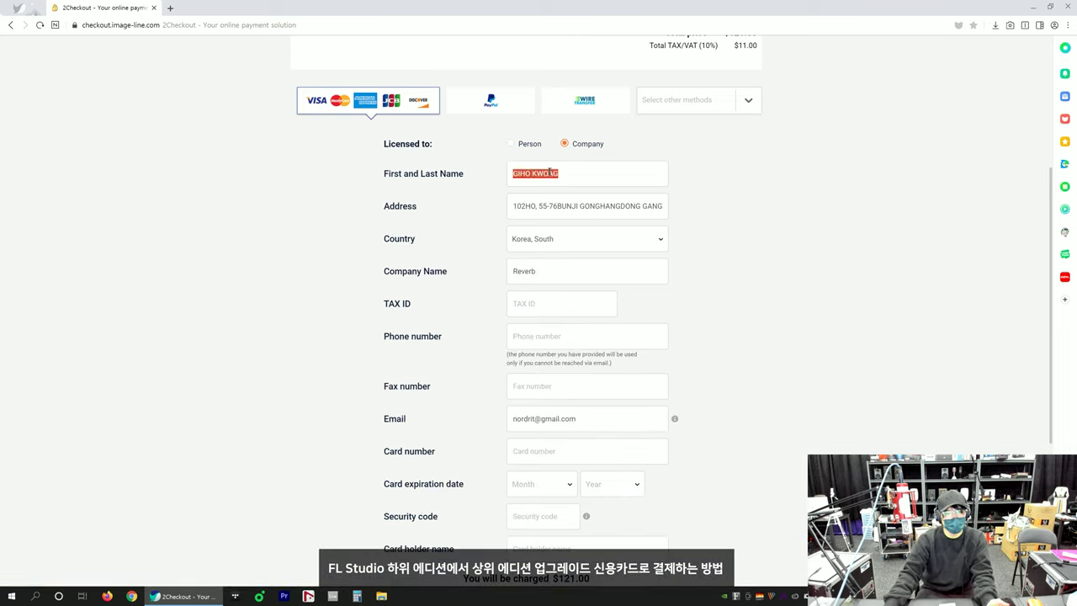
left_click(538, 173)
left_click(521, 175)
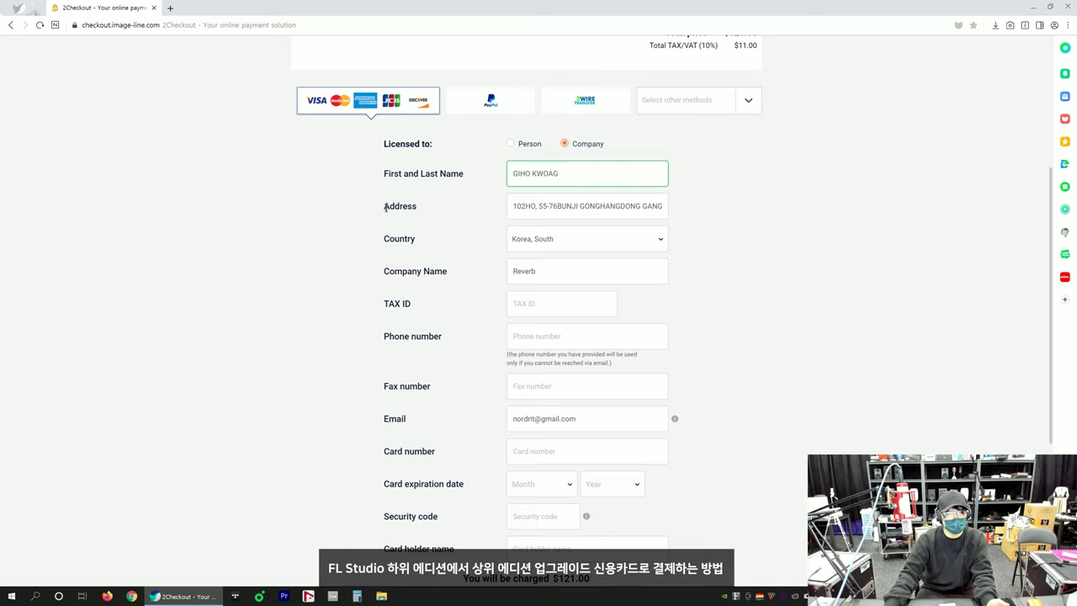
triple_click(572, 206)
key("BackSpace")
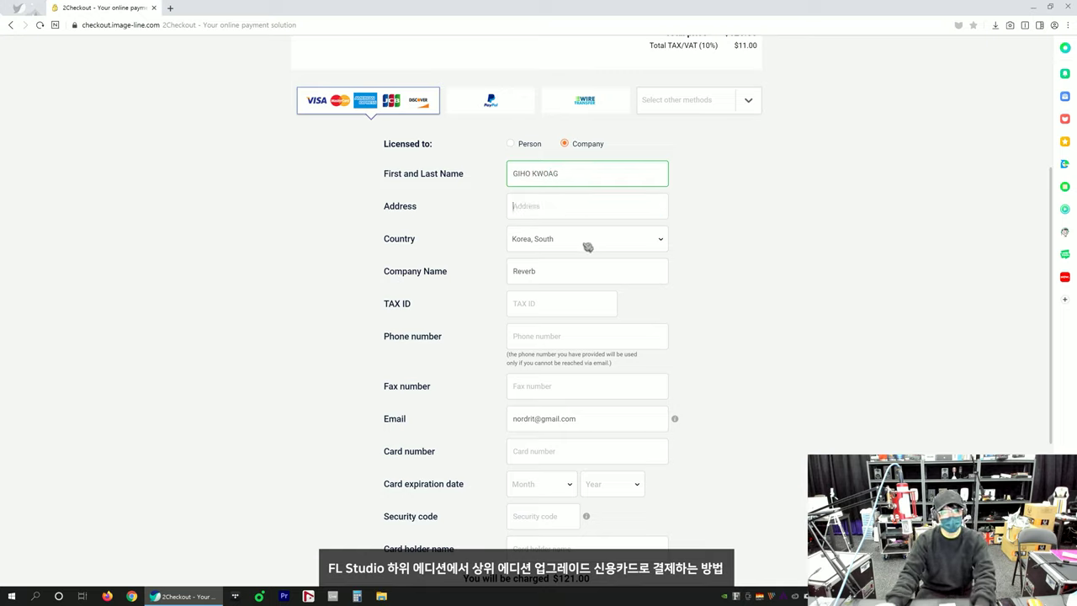
type("asdf")
key("BackSpace")
key("BackSpace")
key("BackSpace")
type("B1")
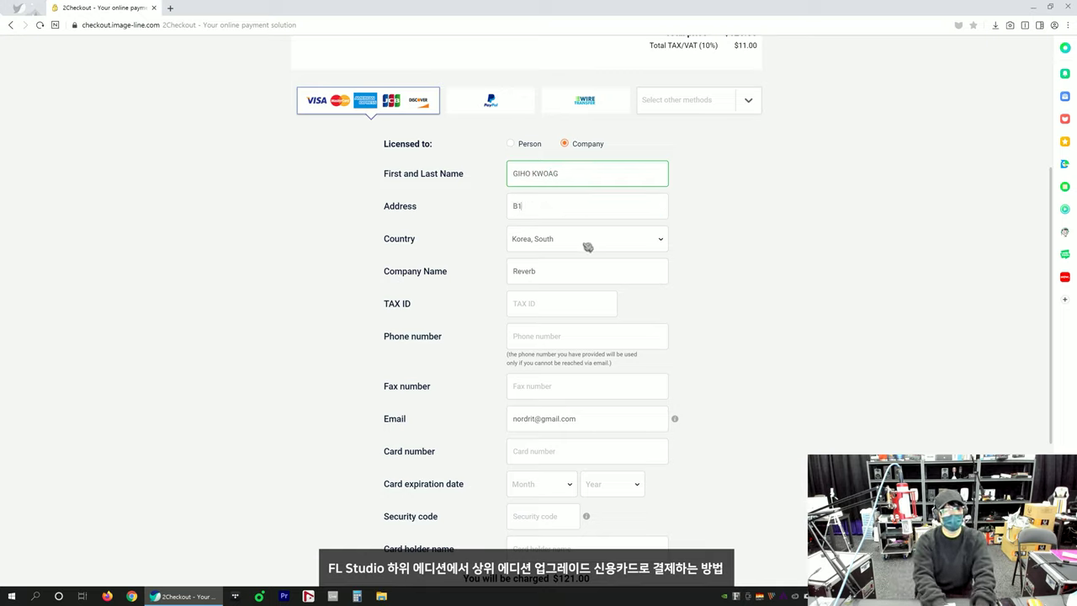
type(", S")
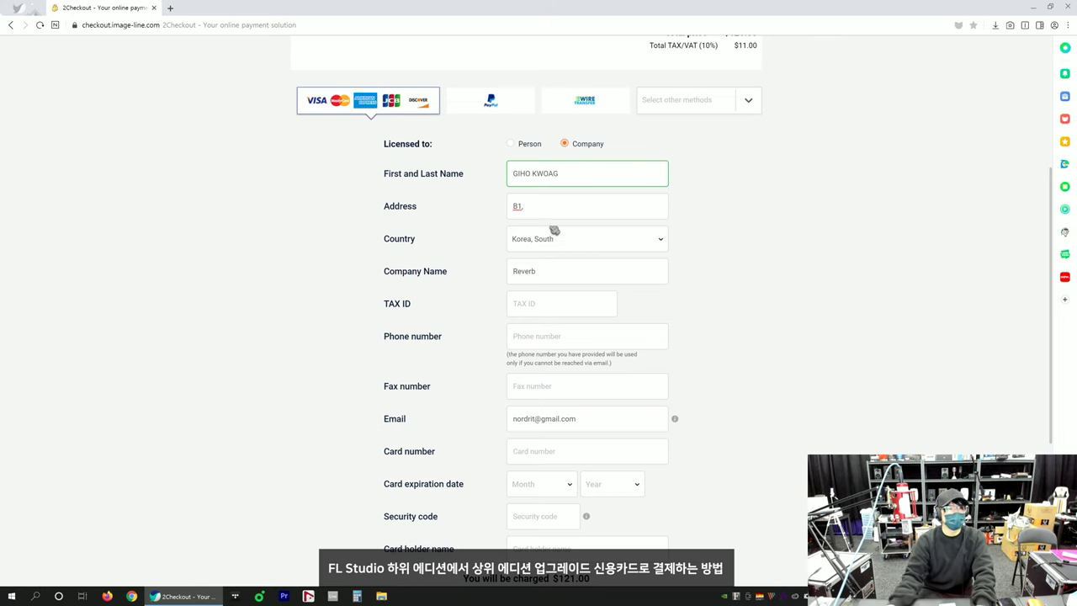
left_click(170, 8)
Go to Naver and search for an English address converter (영문주소 변환기)
type("naver.com")
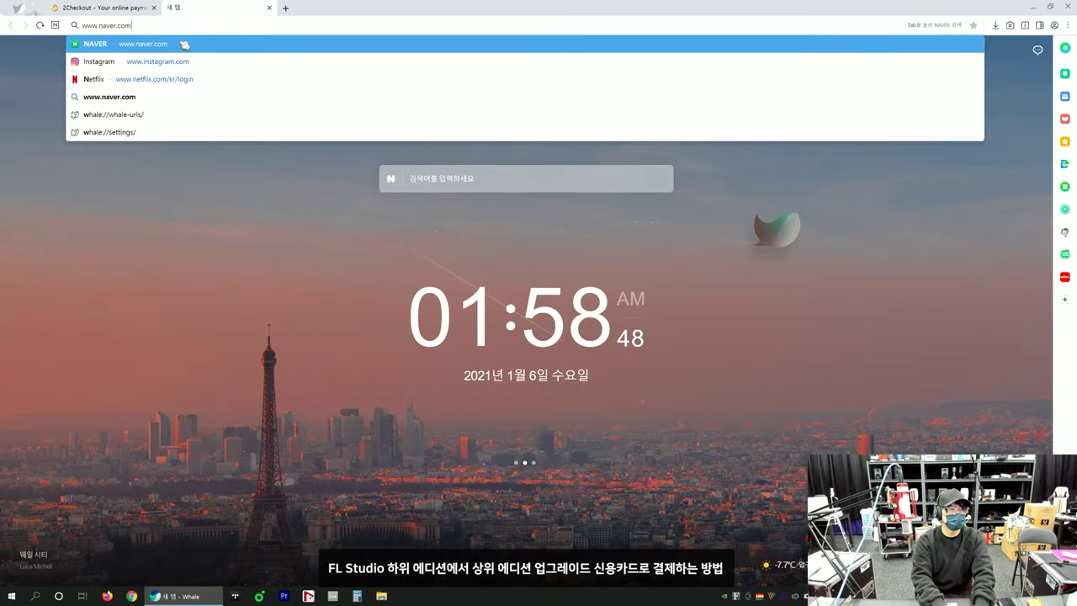
key("Return")
type("영")
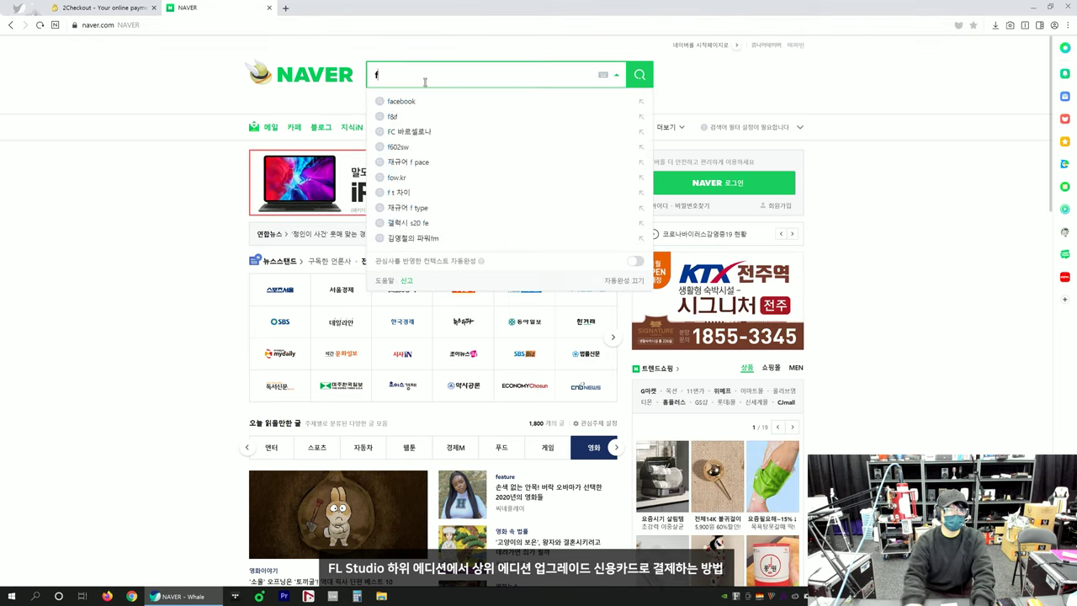
type("문주소 변환")
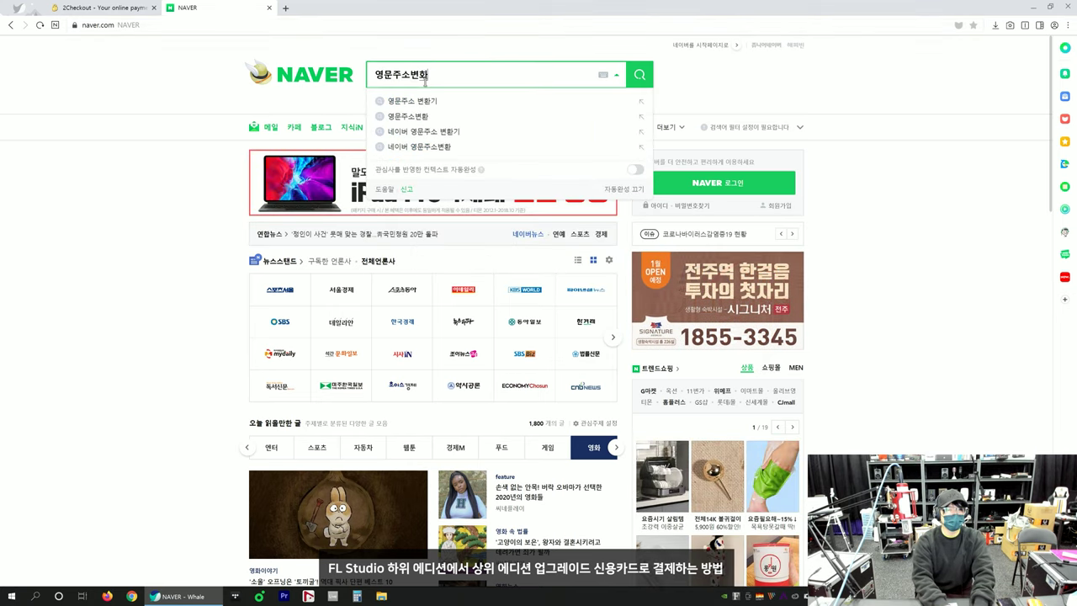
type("기")
key("Return")
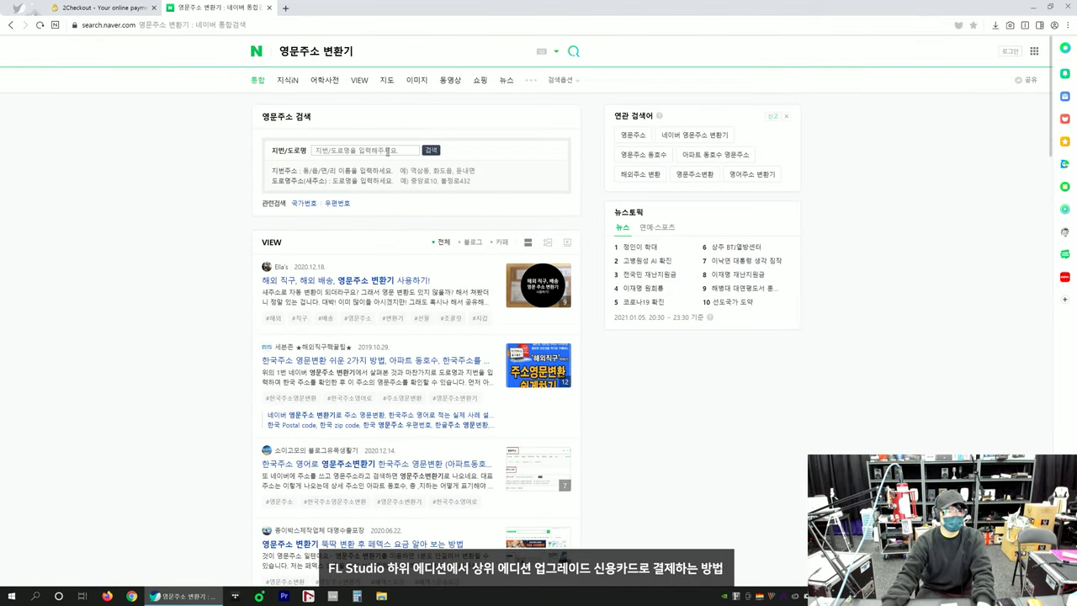
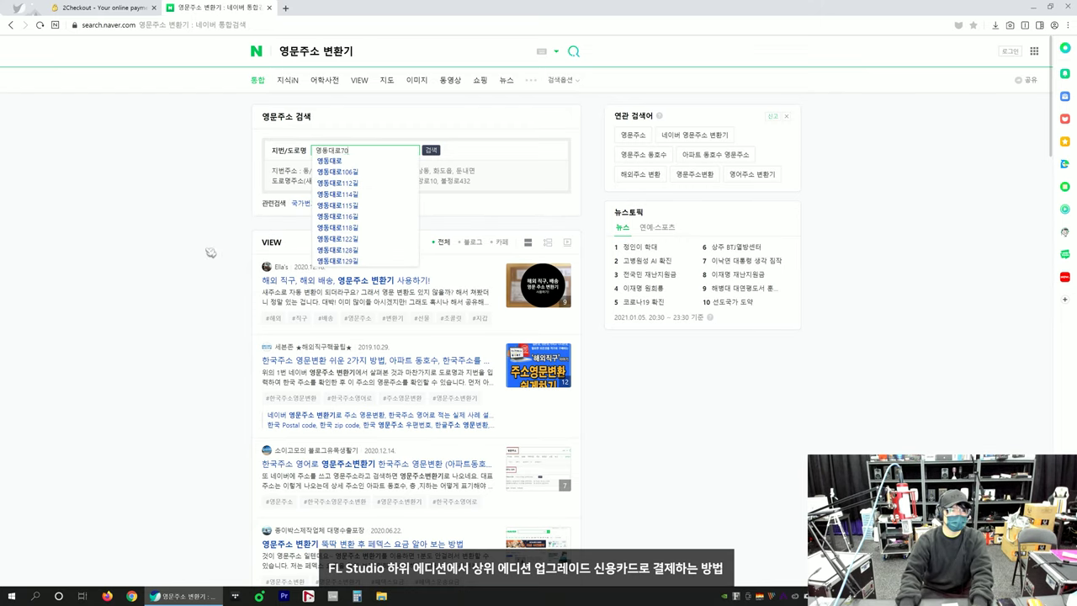
Convert the road address to English and select the resulting English address line
key("Return")
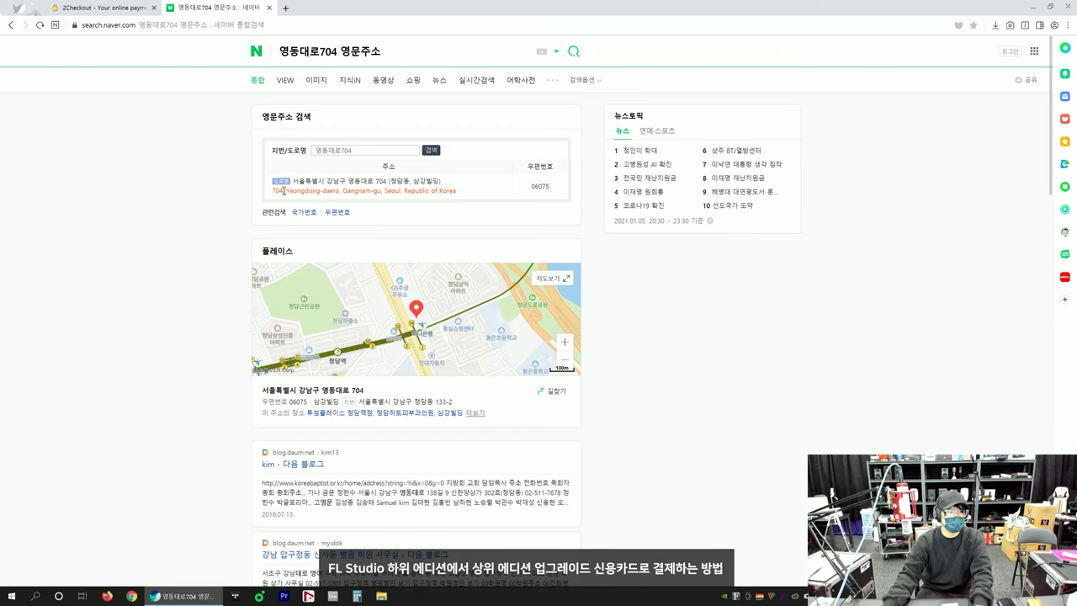
left_click_drag(272, 195, 474, 194)
key("ctrl+c")
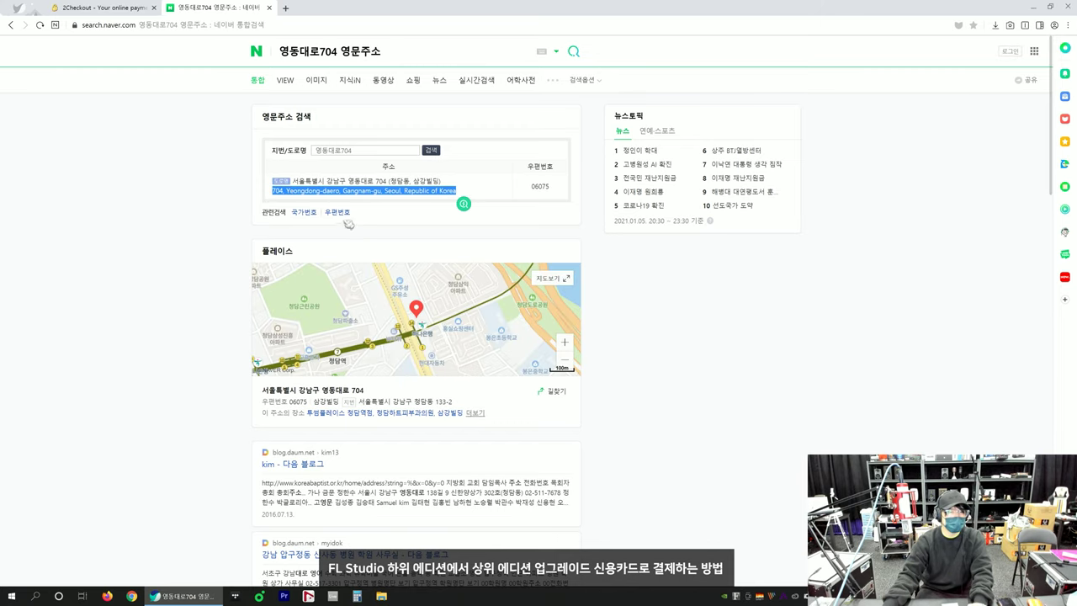
Paste the English address into Address and prefix it with the basement floor and building name
left_click(101, 7)
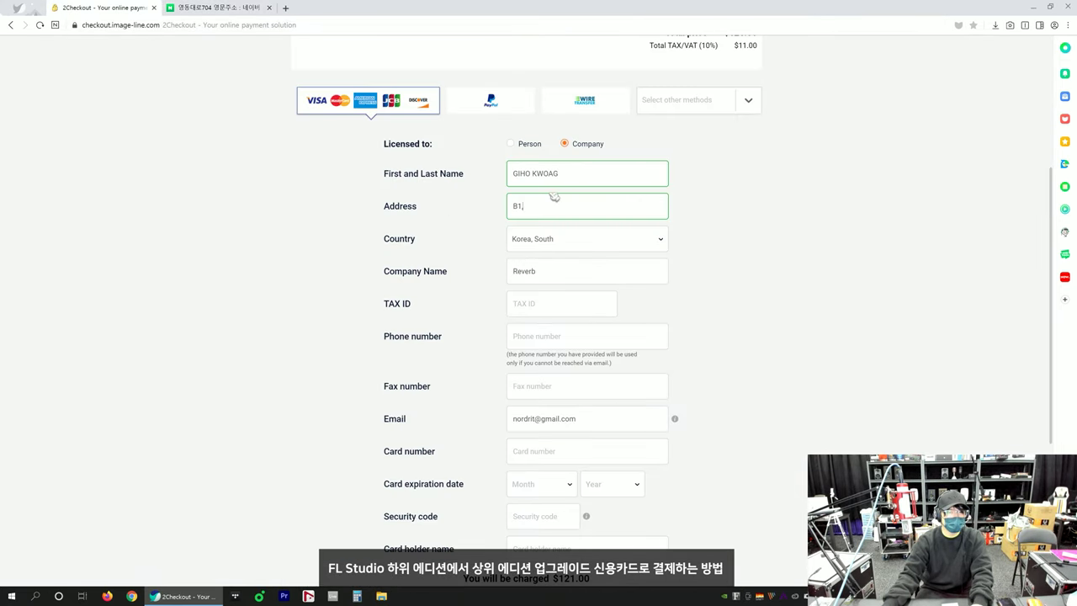
key("ctrl+v")
key("ctrl+a")
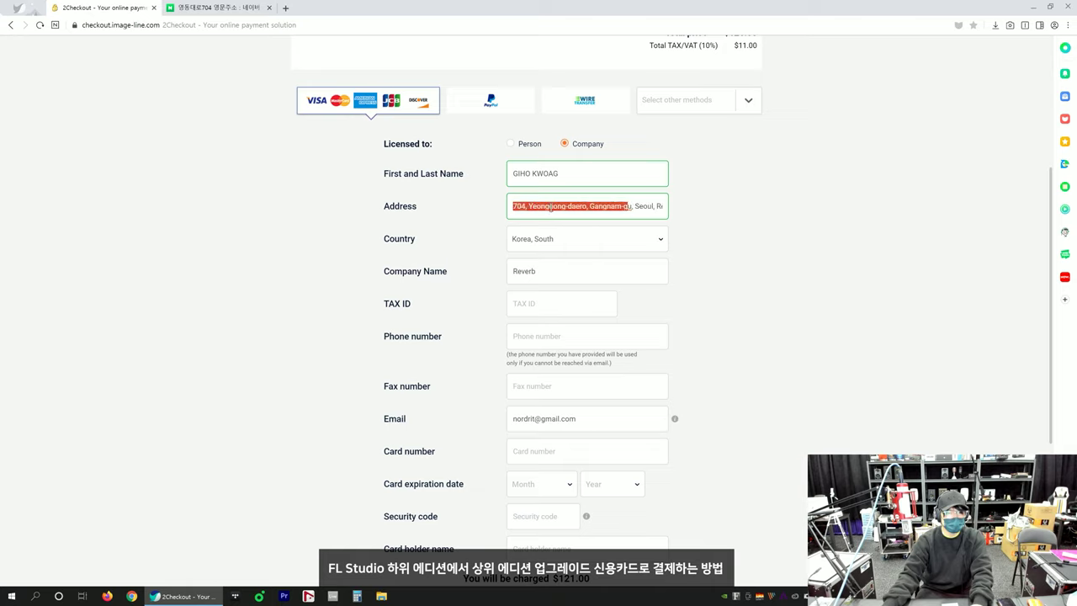
left_click(548, 227)
key("BackSpace")
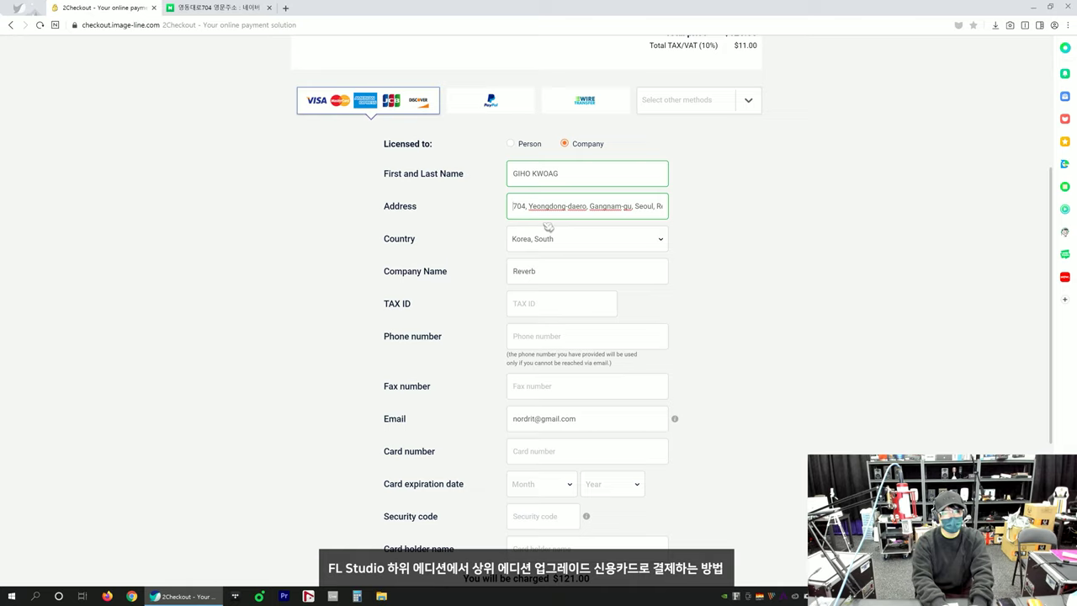
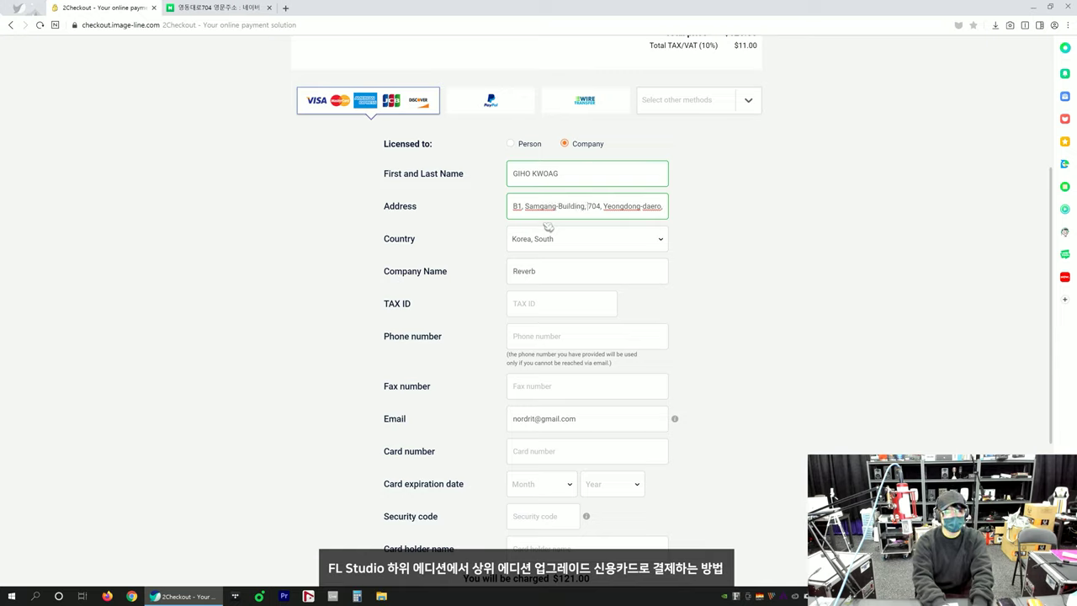
Check the end of the pasted address text in the Address field
key("End")
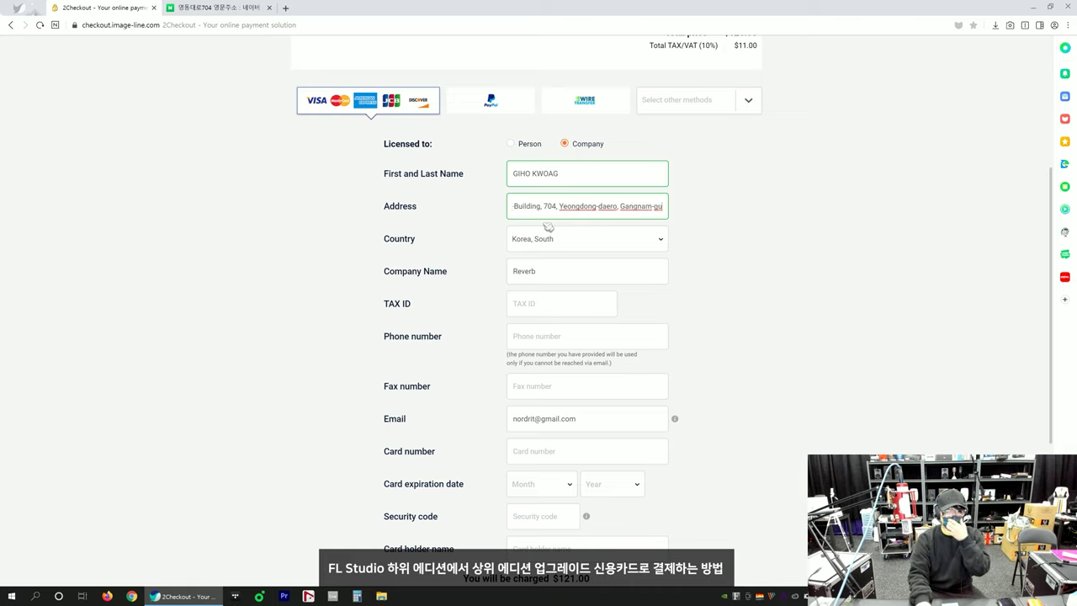
key("ctrl+v")
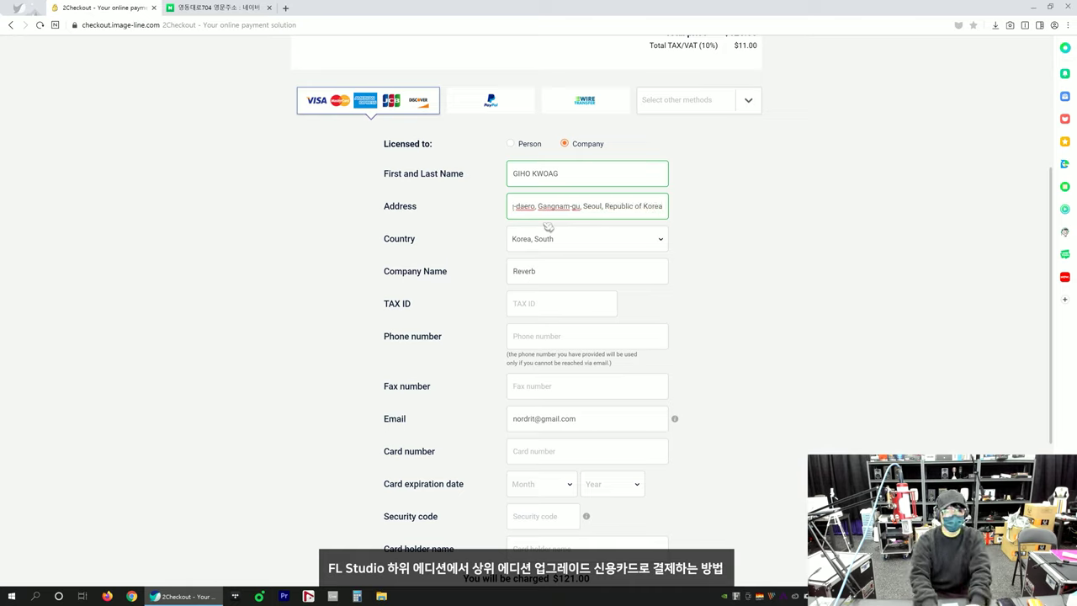
key("Left")
key("Left")
key("Left")
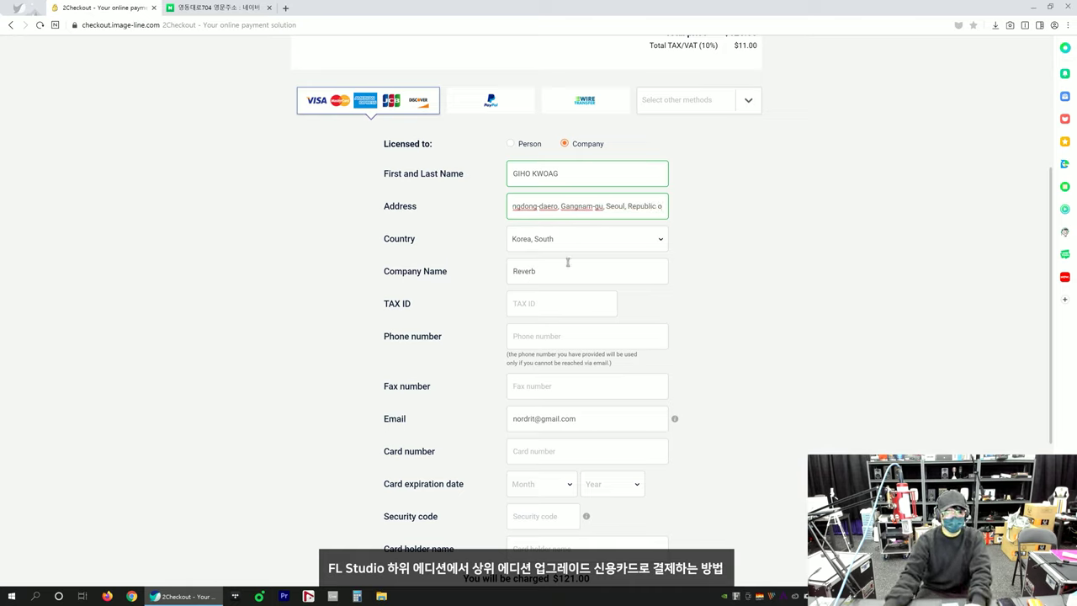
key("Left")
key("Left")
key("Left")
key("Left")
key("Left")
key("Left")
key("Left")
key("Left")
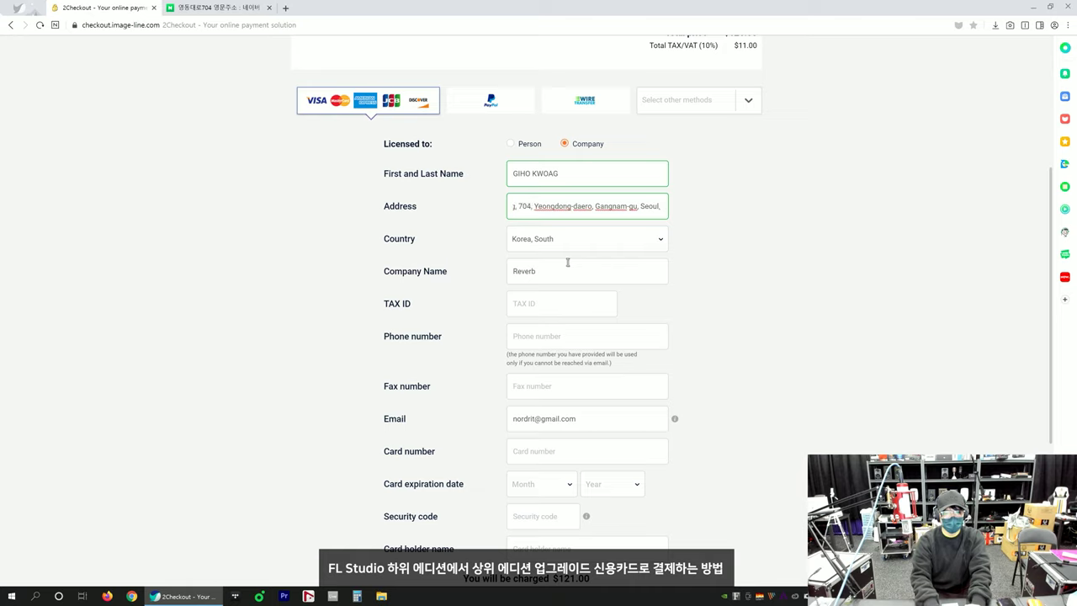
key("Left")
key("Left")
key("Left")
key("Home")
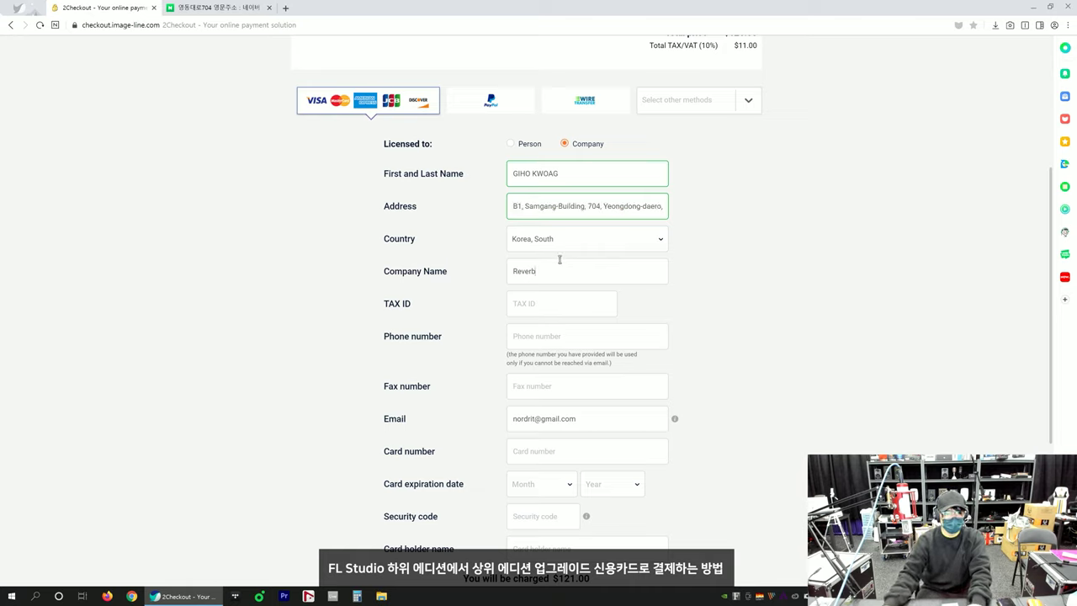
Change the company name to Equalizer Reverb Shop
double_click(543, 259)
type("Equalizer")
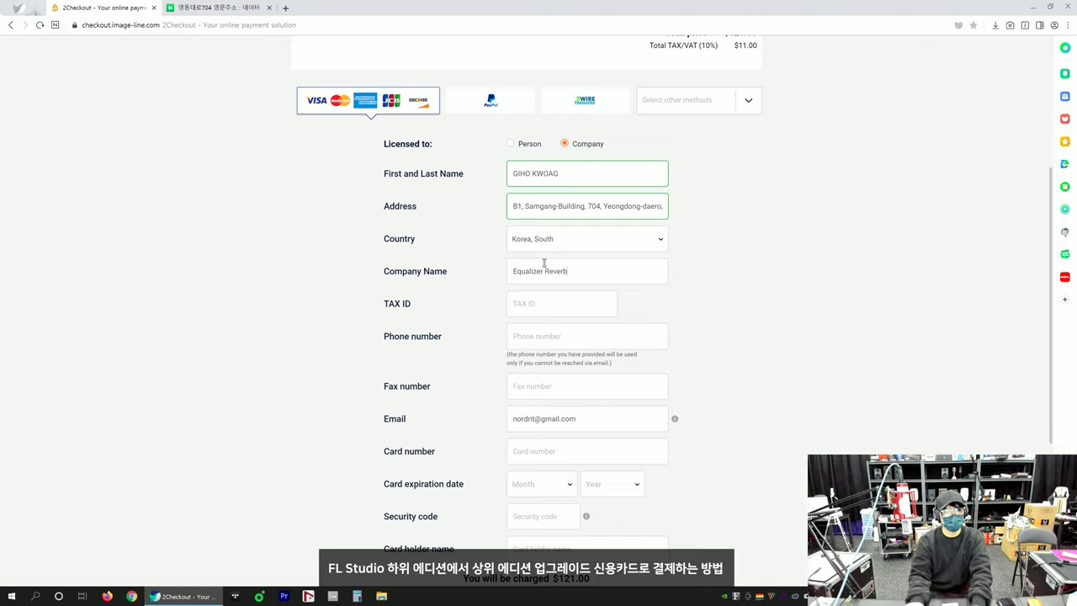
type(" Shop")
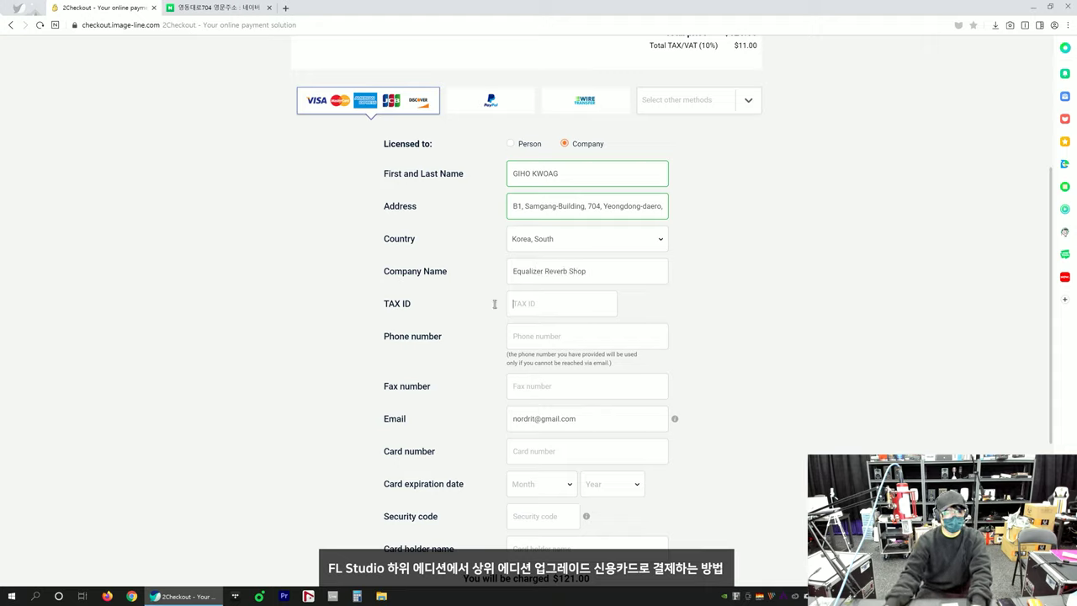
left_click_drag(495, 304, 384, 305)
left_click(384, 305)
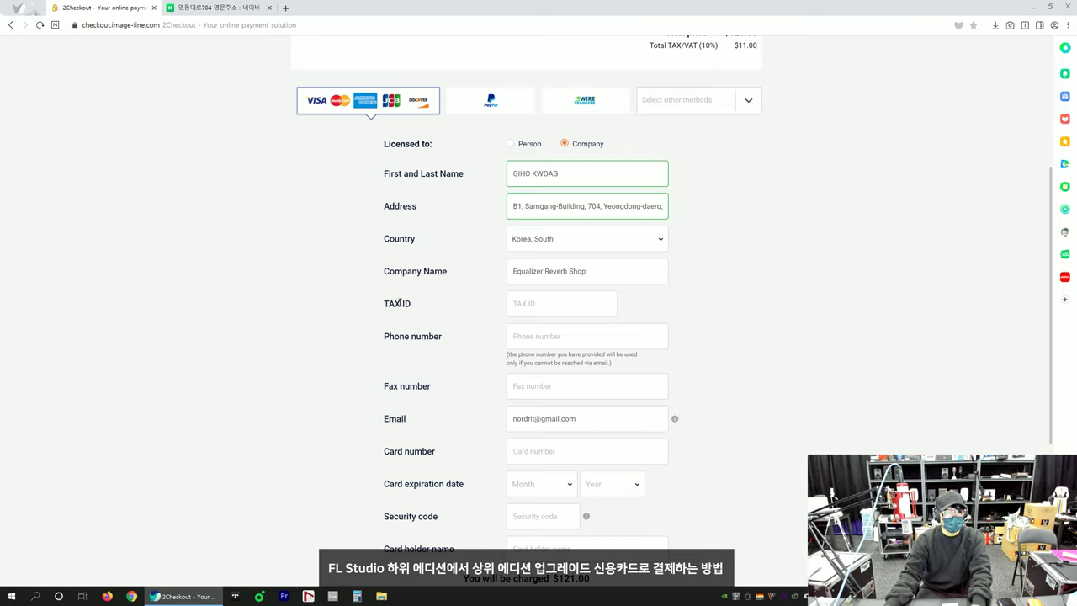
Point out the empty TAX ID field, leaving it blank
scroll(329, 311, "down", 1)
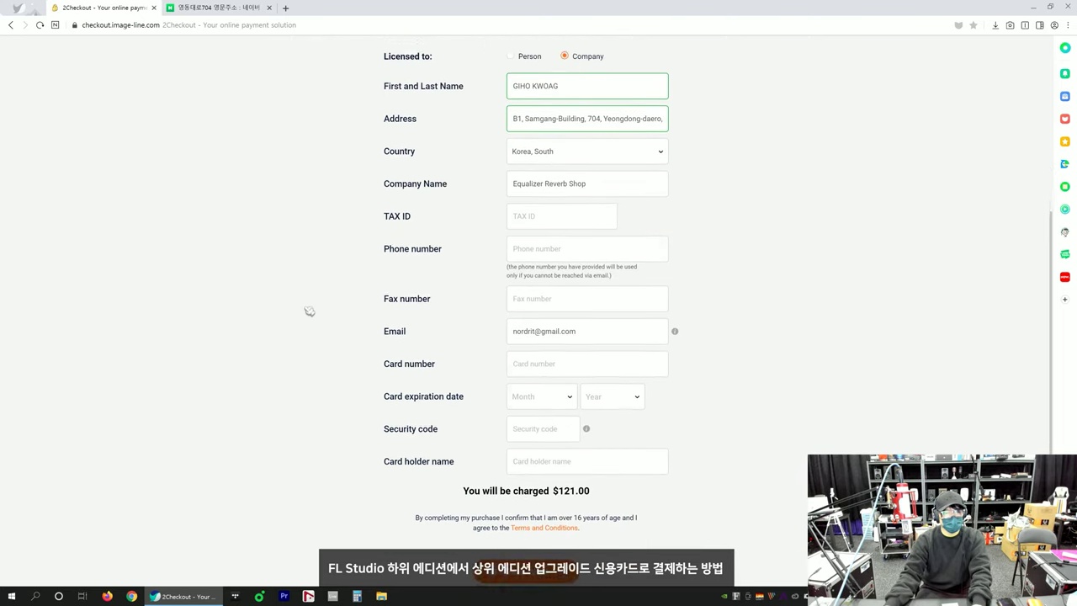
scroll(309, 311, "up", 1)
left_click_drag(385, 238, 424, 243)
left_click(421, 238)
left_click(421, 239)
triple_click(421, 240)
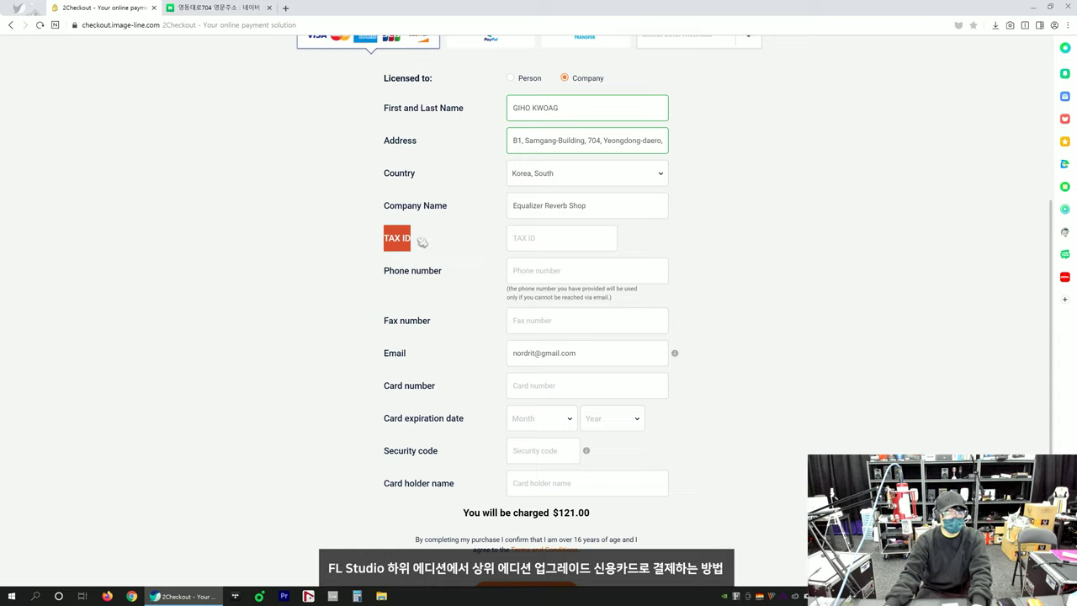
left_click(420, 240)
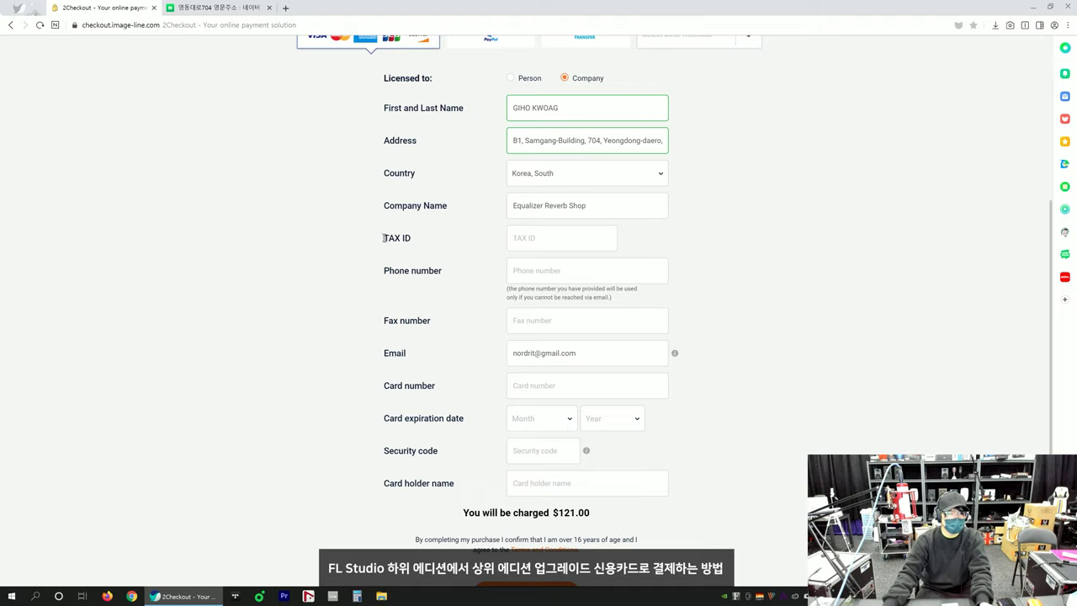
mouse_move(386, 238)
left_mouse_down()
mouse_move(430, 246)
mouse_move(423, 240)
mouse_move(454, 278)
left_mouse_up()
left_click(414, 240)
left_click(521, 238)
left_click(533, 237)
Enter the contact phone number and check it
left_click(522, 270)
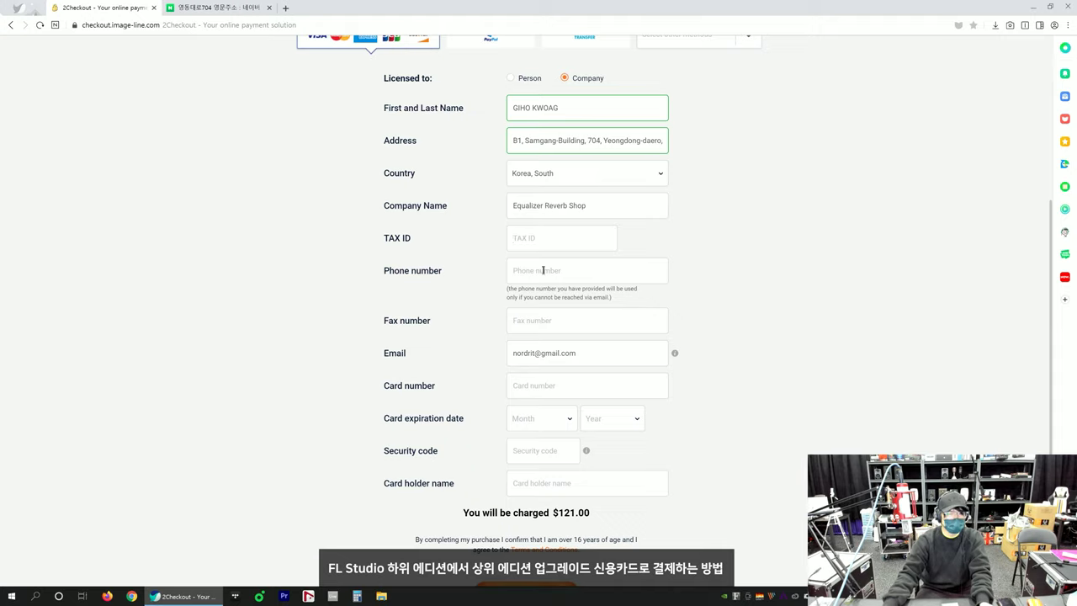
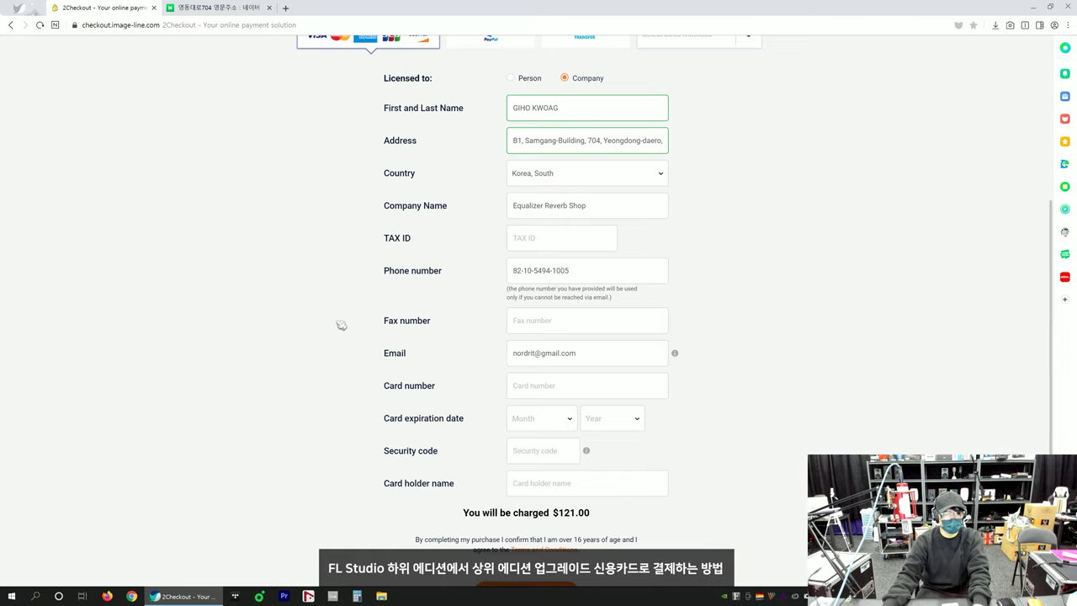
scroll(362, 316, "down", 1)
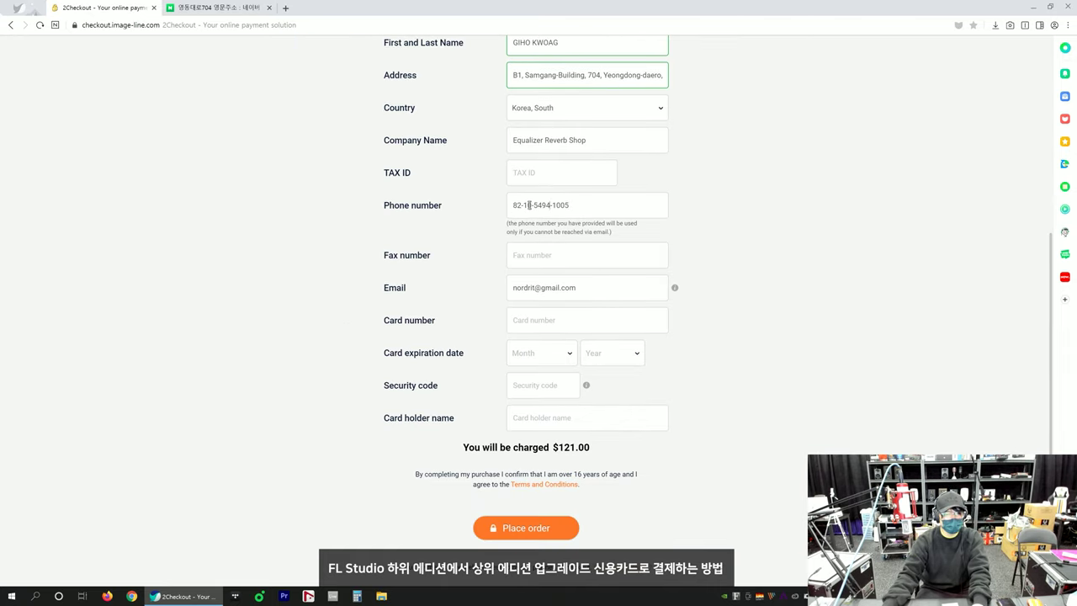
left_click_drag(524, 208, 608, 205)
left_click(370, 260)
Verify the e-mail address, then move to the Card number field to enter the card
left_click_drag(578, 287, 512, 288)
left_click(437, 296)
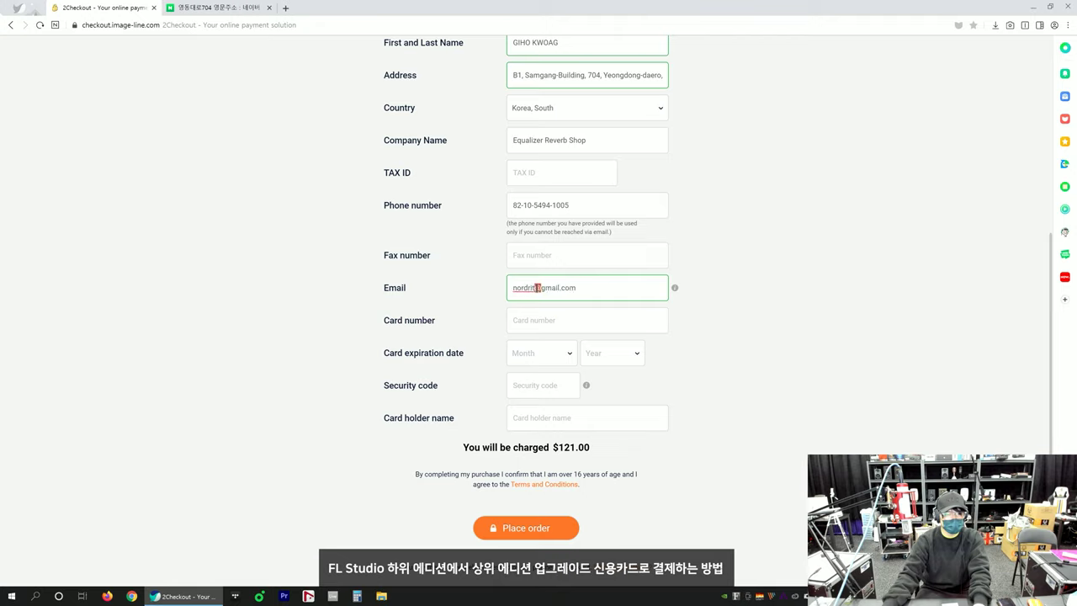
triple_click(537, 287)
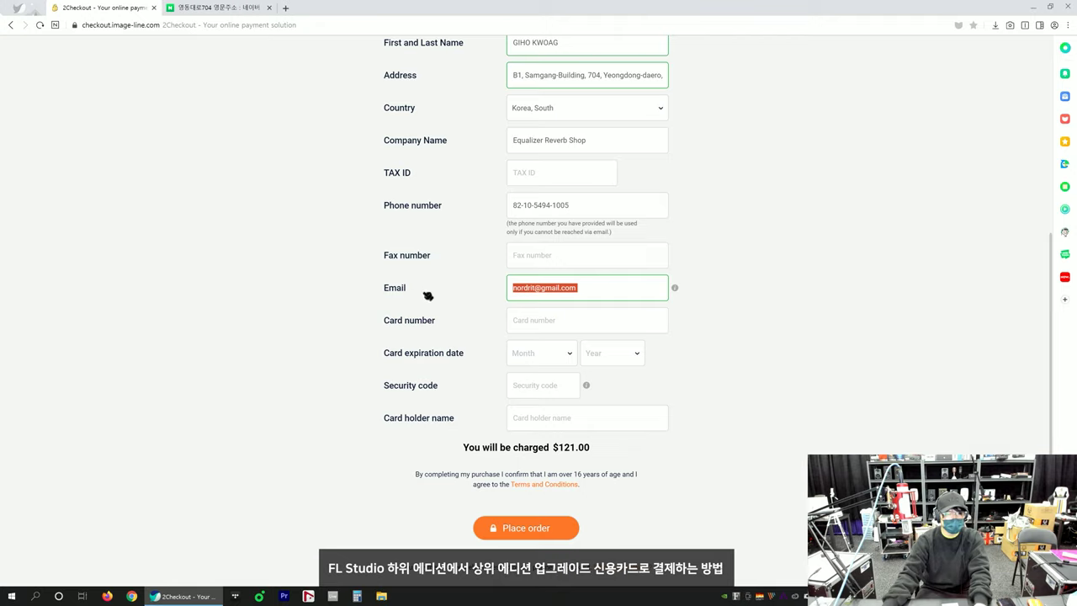
left_click(538, 317)
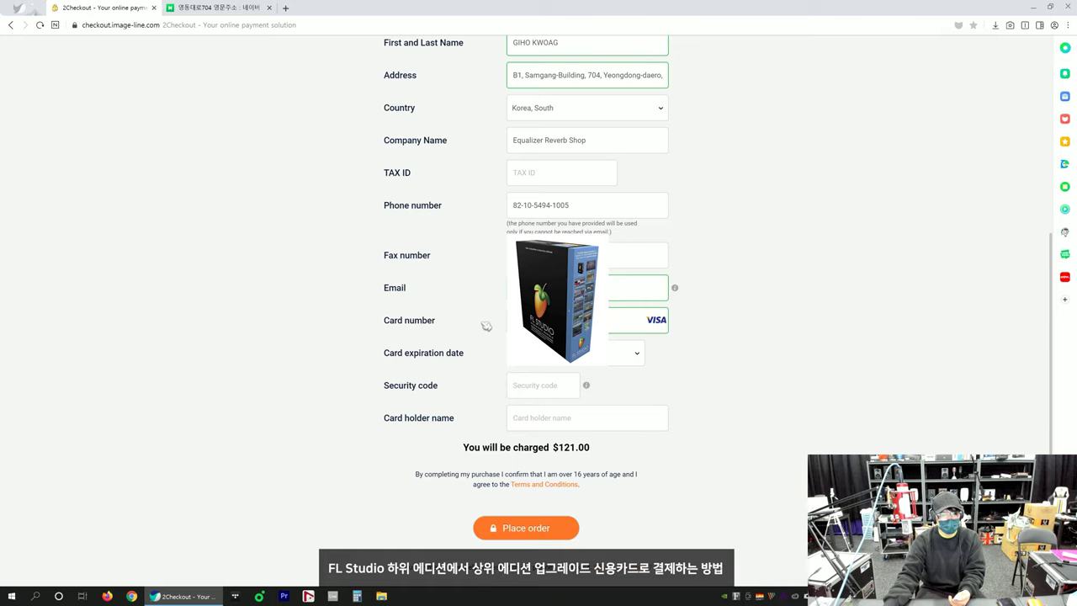
Choose the card expiry month and year and complete the card holder name
scroll(378, 345, "down", 1)
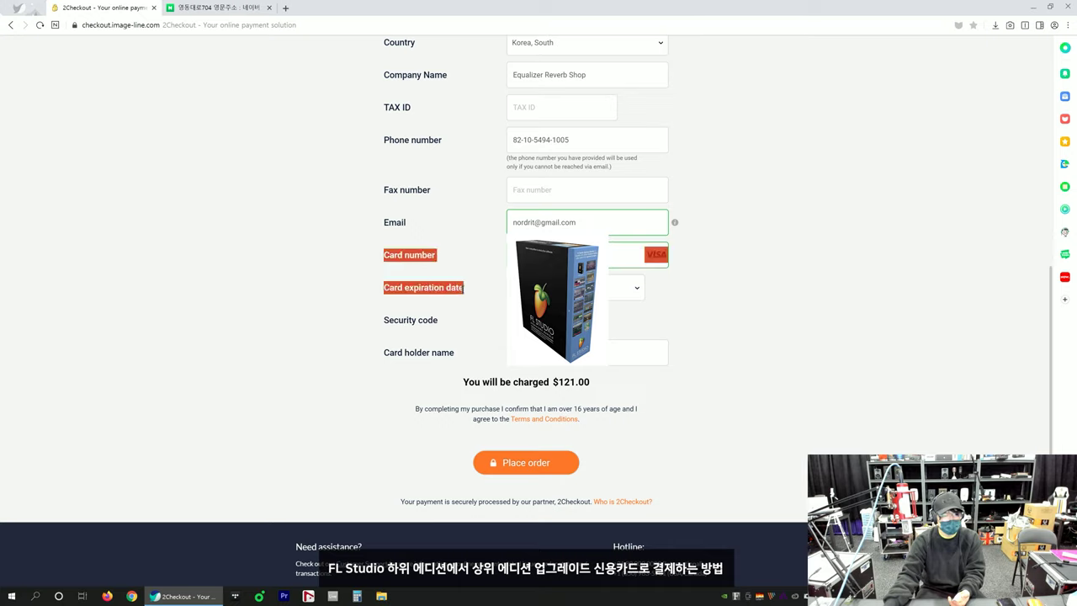
left_click(538, 287)
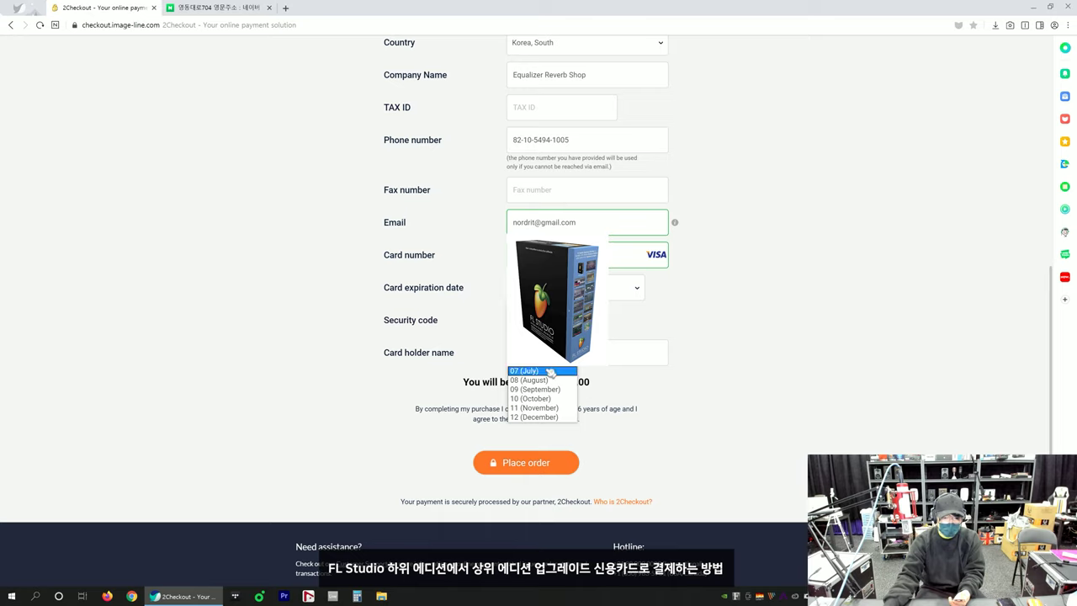
left_click(543, 389)
left_click(614, 300)
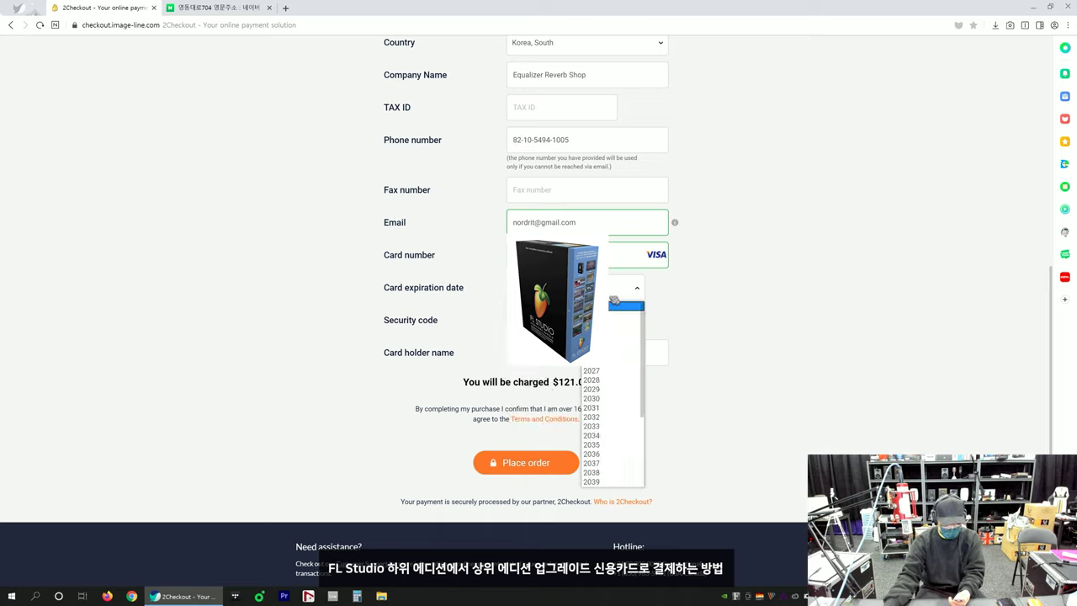
left_click(618, 360)
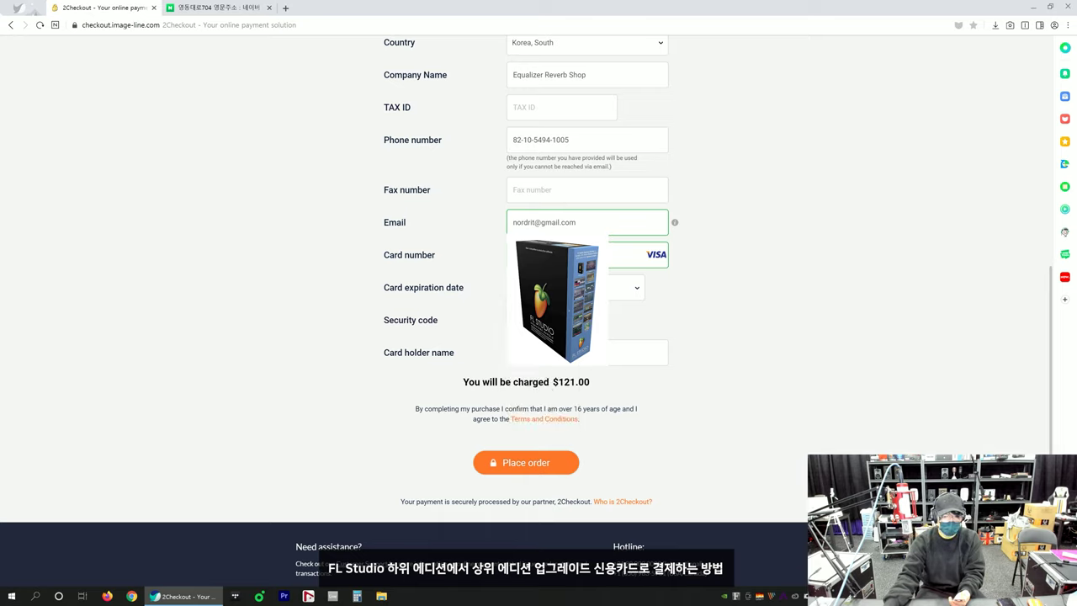
left_click_drag(378, 329, 395, 252)
left_click(423, 287)
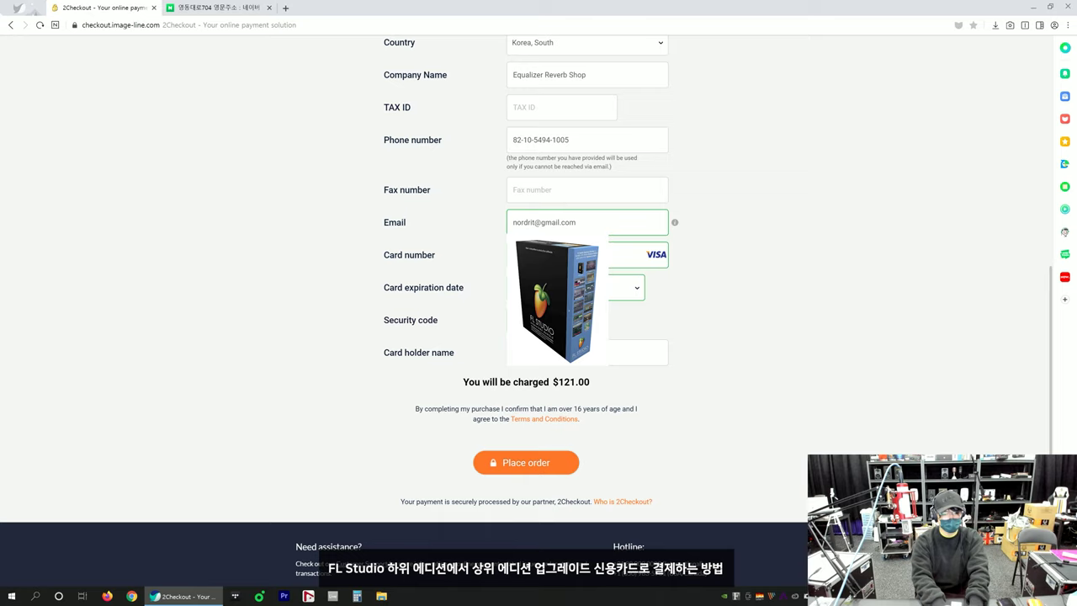
left_click(662, 382)
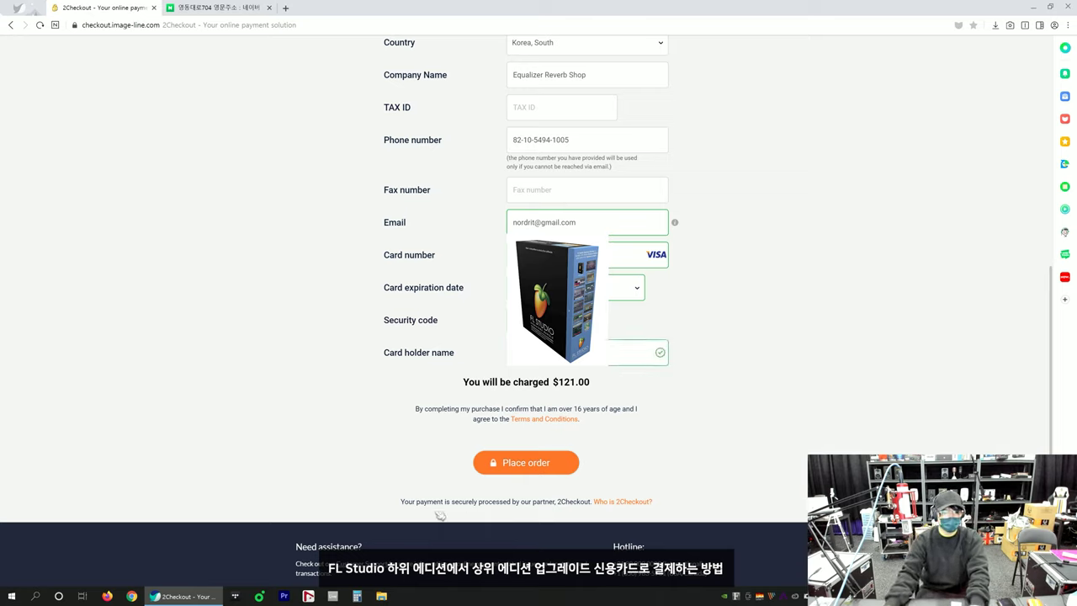
Place the $121.00 order and review the thank-you page with its order number and spam-folder reminder
left_click(536, 462)
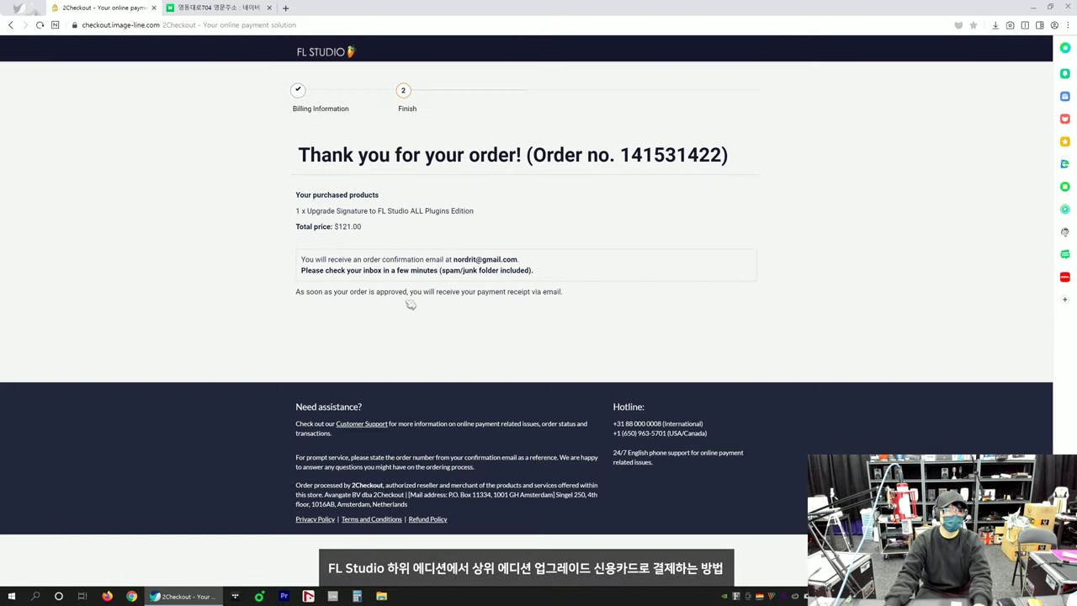
mouse_move(308, 154)
left_mouse_down()
mouse_move(688, 154)
mouse_move(389, 159)
left_mouse_up()
left_click(388, 158)
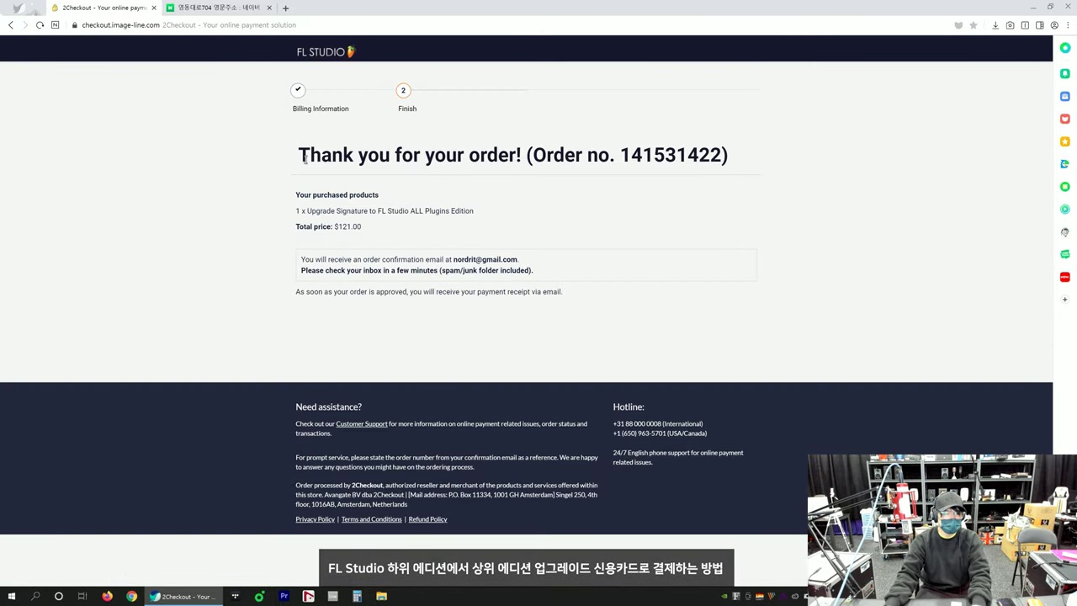
left_click_drag(301, 154, 728, 154)
left_click(666, 233)
left_click_drag(533, 270, 385, 273)
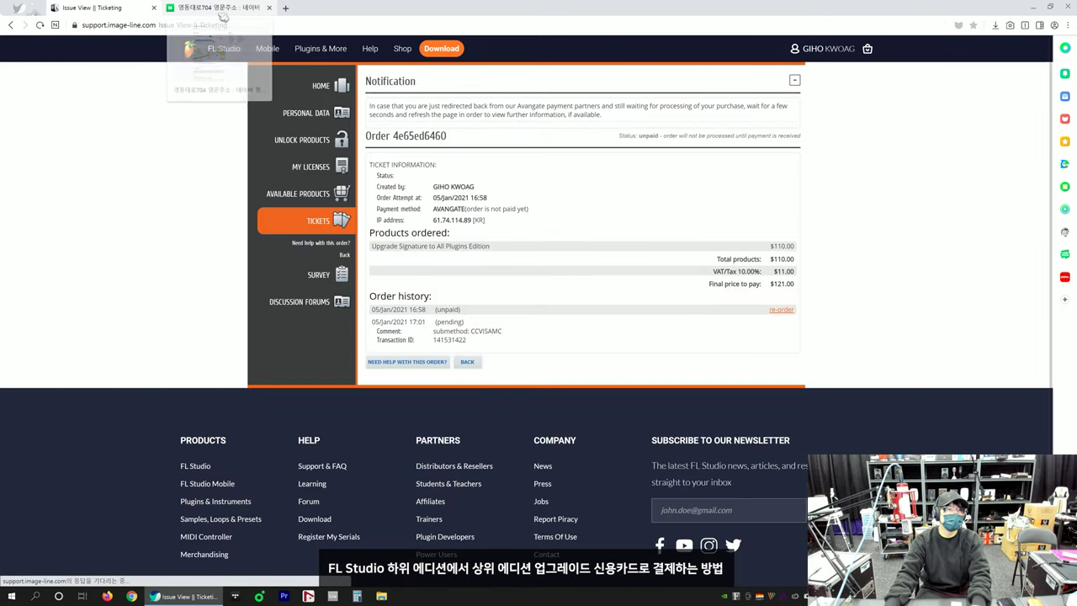
left_click_drag(428, 166, 504, 221)
left_click(505, 222)
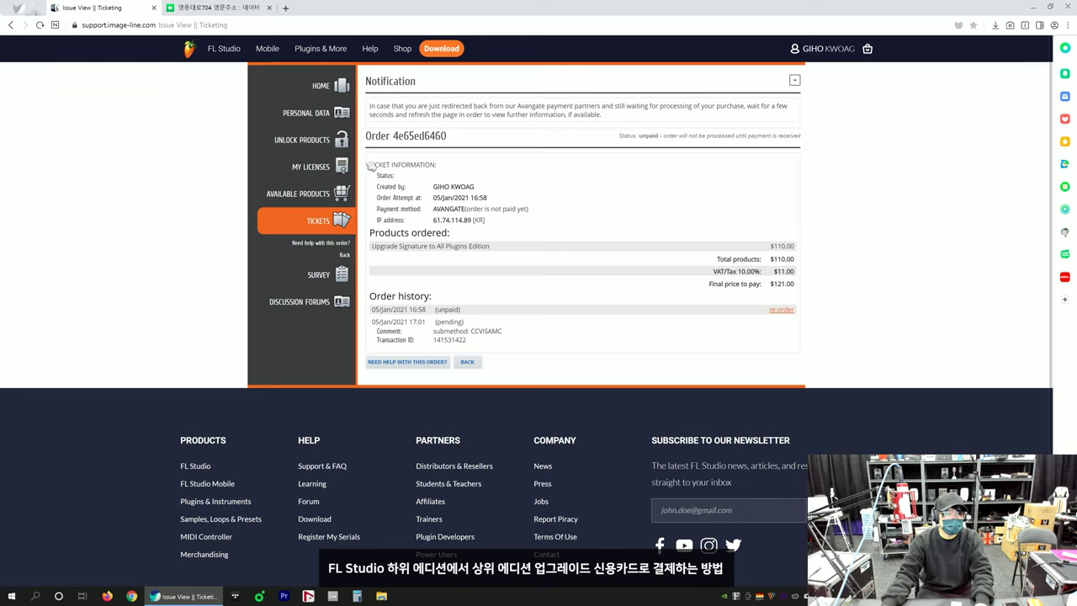
triple_click(370, 166)
left_click(370, 166)
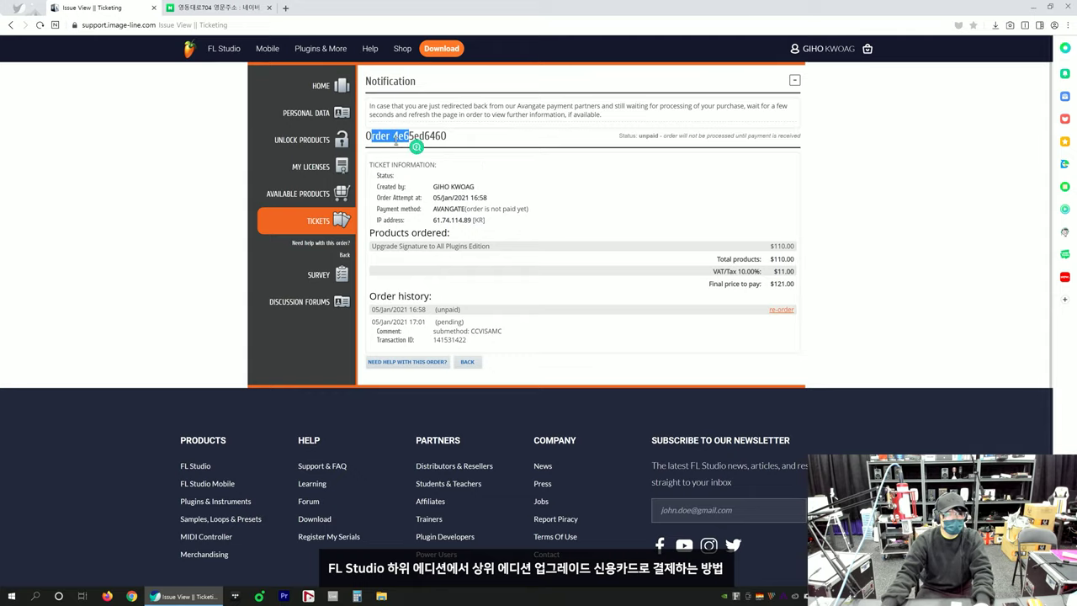
triple_click(412, 135)
left_click(405, 166)
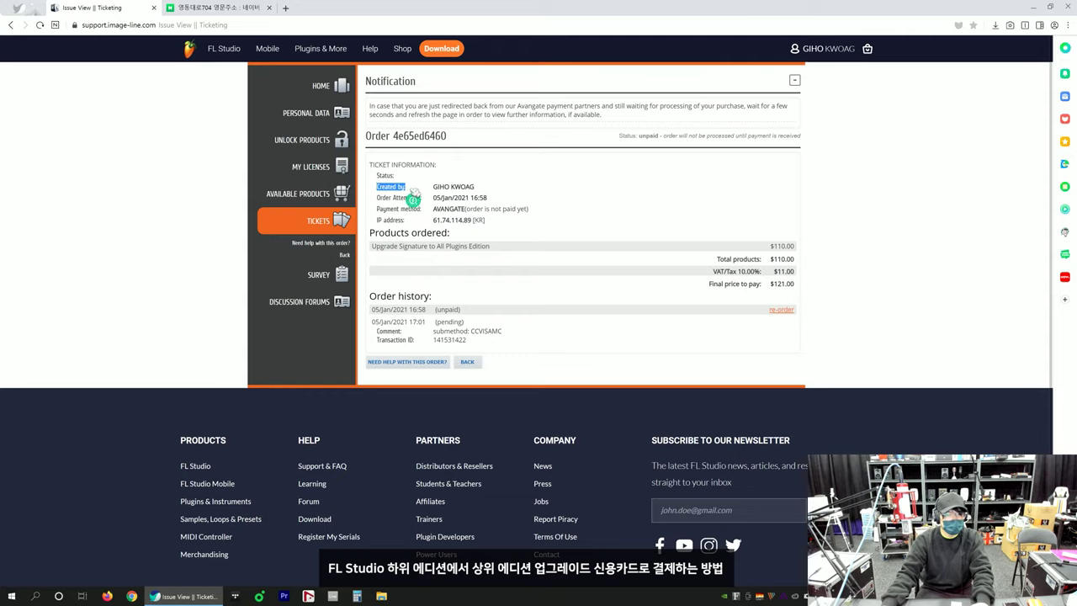
left_click(449, 186)
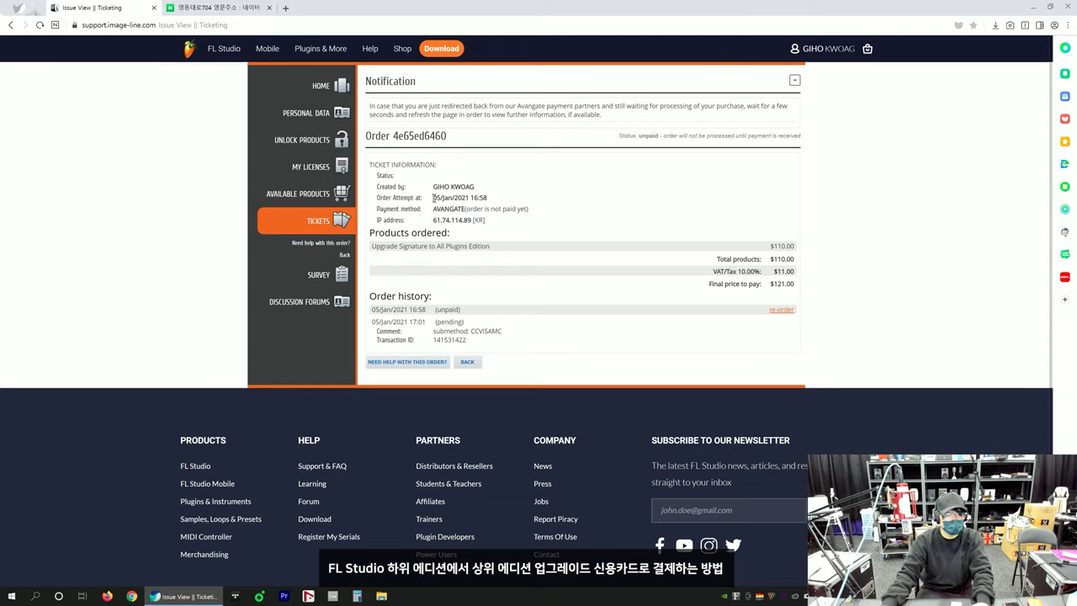
left_click(498, 205)
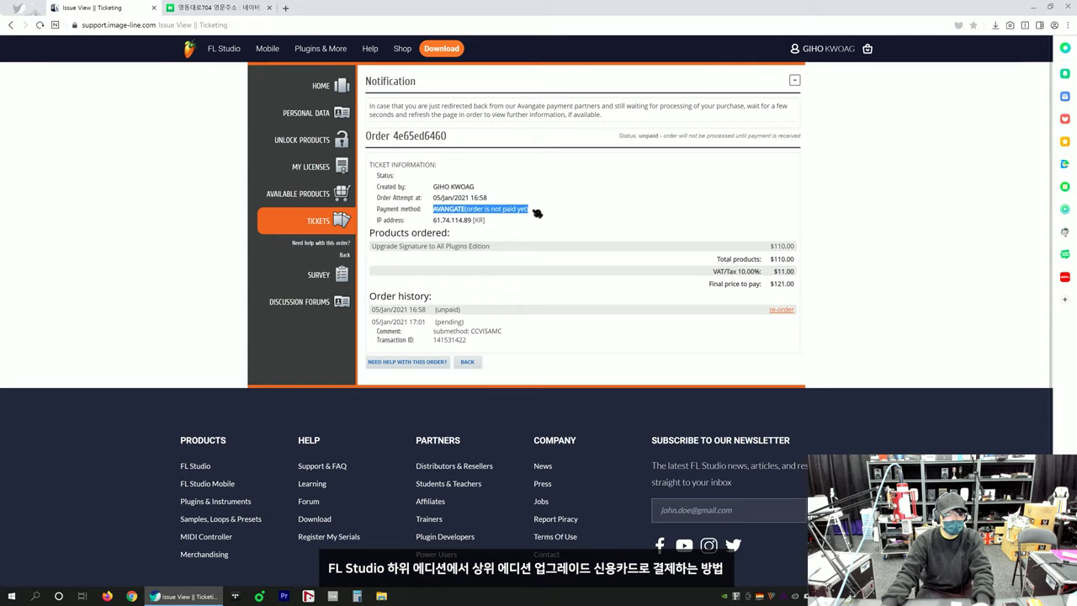
left_click_drag(529, 210, 444, 208)
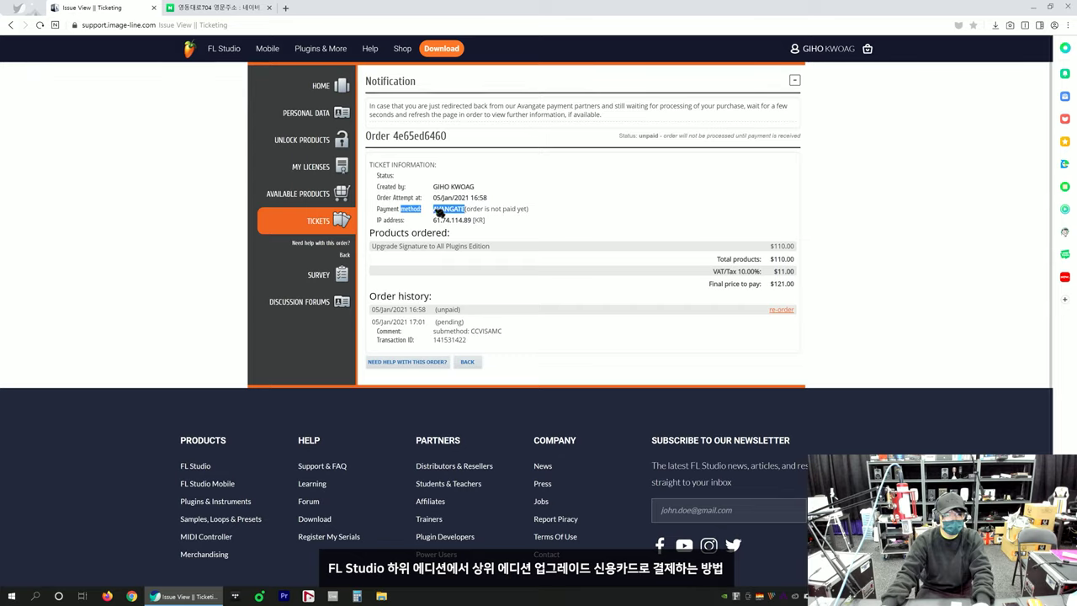
left_click(537, 220)
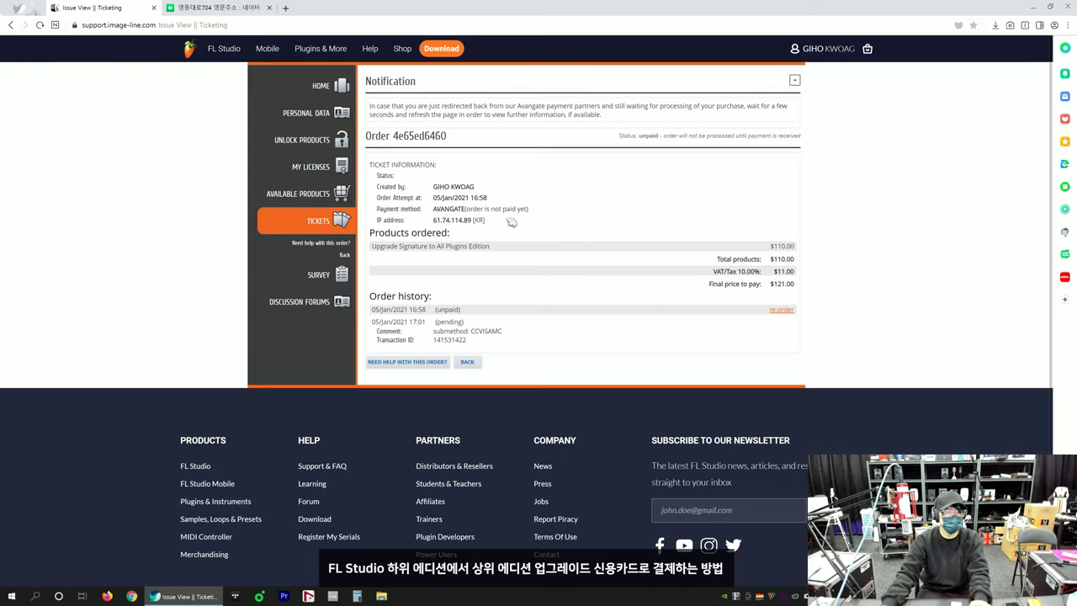
left_click_drag(373, 233, 477, 226)
left_click(501, 227)
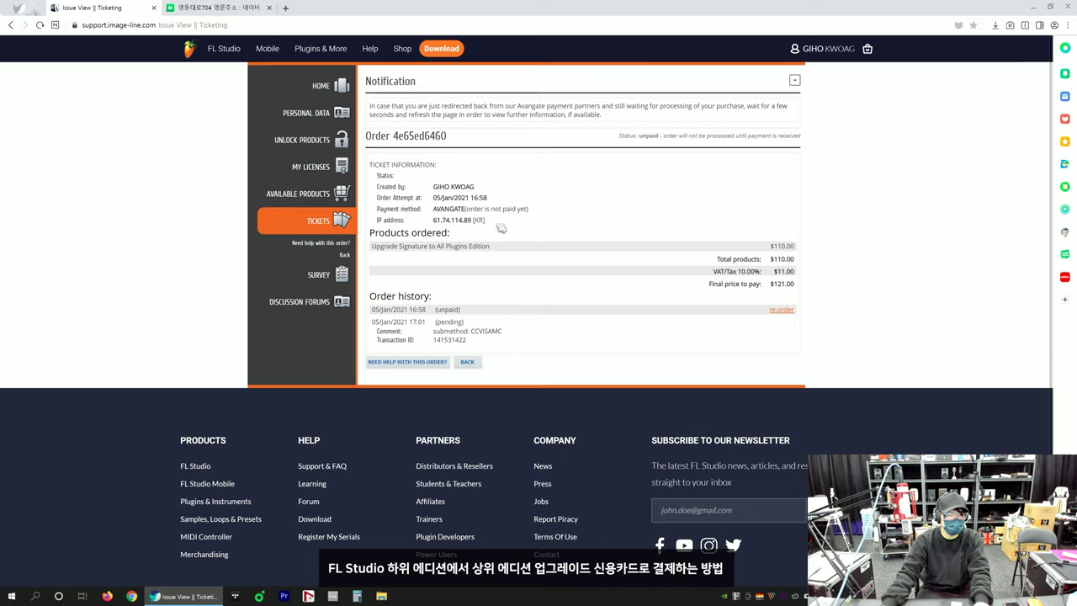
left_click_drag(373, 239, 483, 241)
left_click(391, 245)
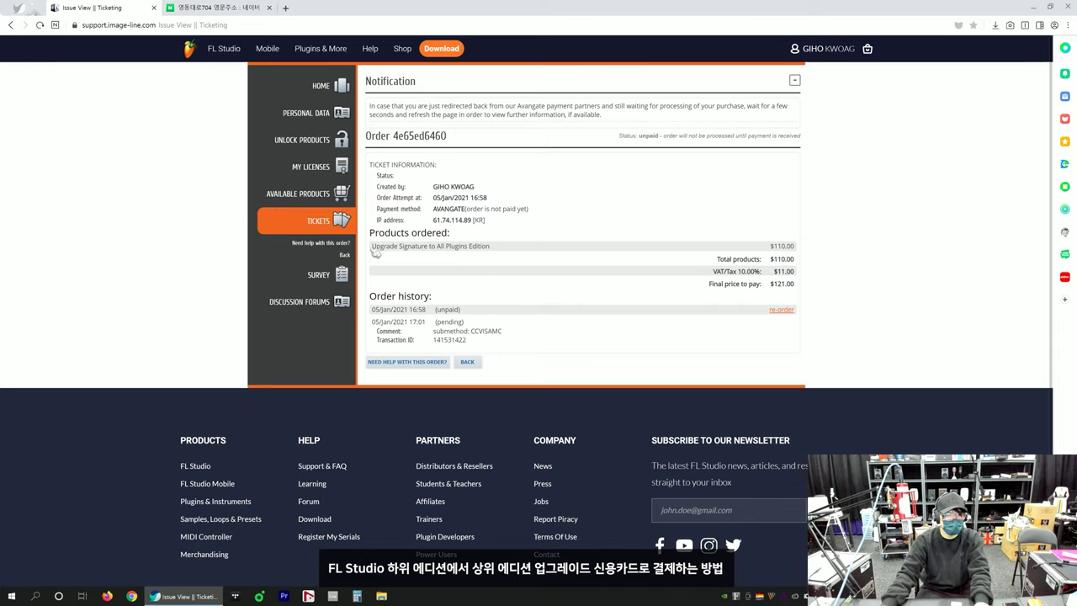
mouse_move(372, 246)
left_mouse_down()
mouse_move(493, 247)
mouse_move(375, 249)
left_mouse_up()
left_click(503, 250)
left_click(513, 250)
left_click(450, 249)
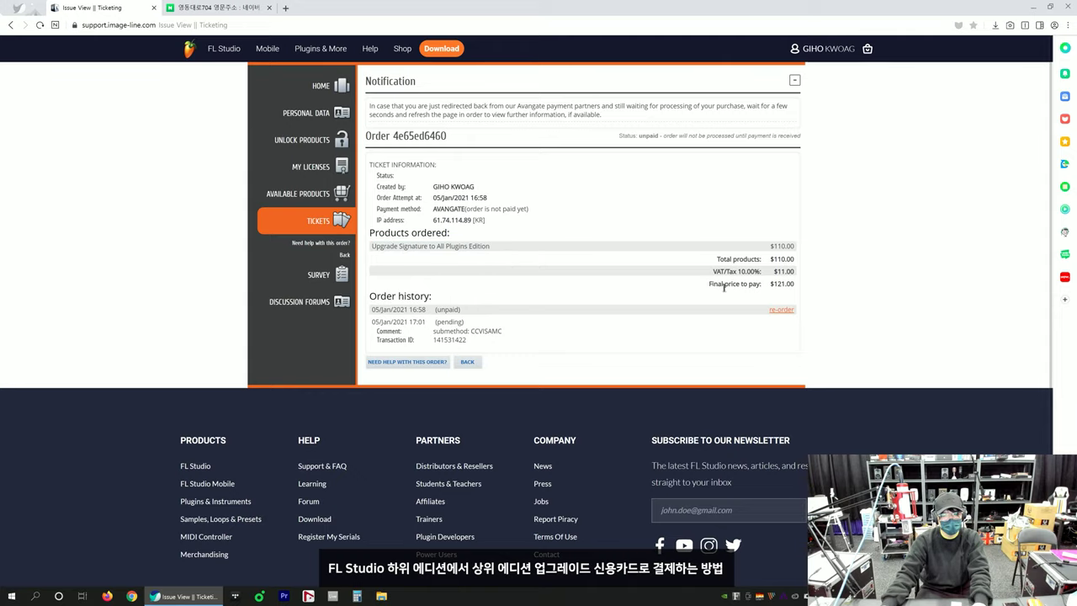
mouse_move(723, 287)
left_mouse_down()
mouse_move(805, 283)
mouse_move(797, 293)
left_mouse_up()
left_click(782, 293)
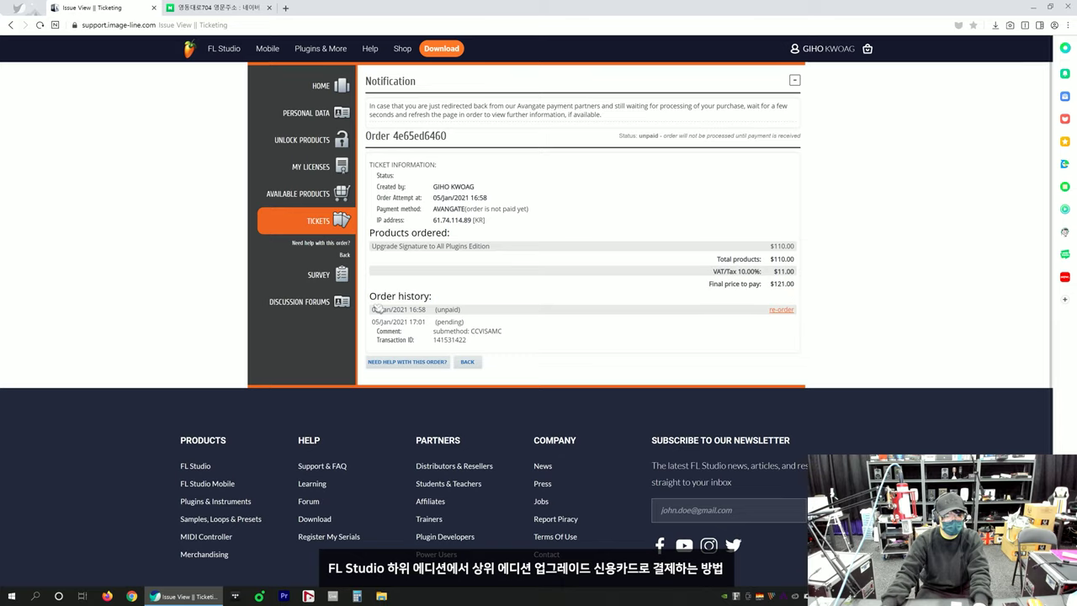
left_click(479, 265)
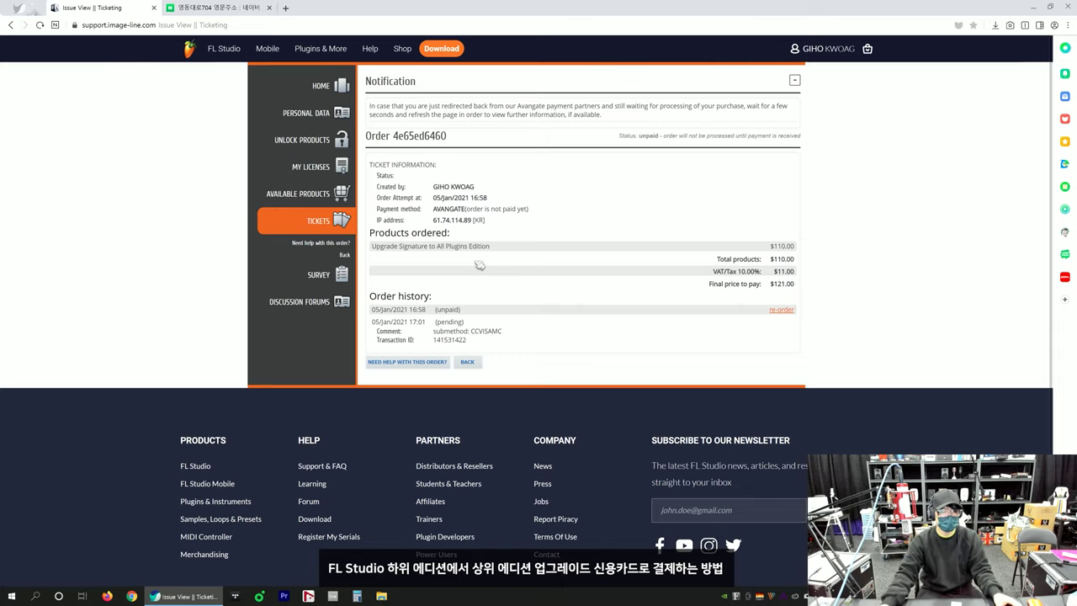
left_click(215, 8)
Load gmail in the second tab in place of the Naver page, then view it
left_click(226, 25)
key("BackSpace")
type("gmail")
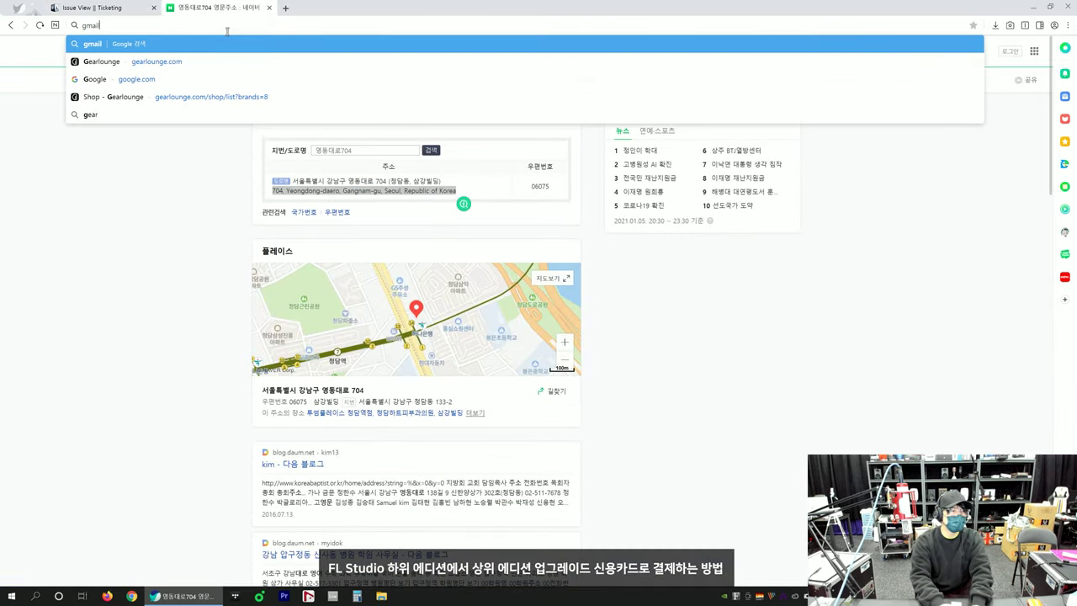
key("Return")
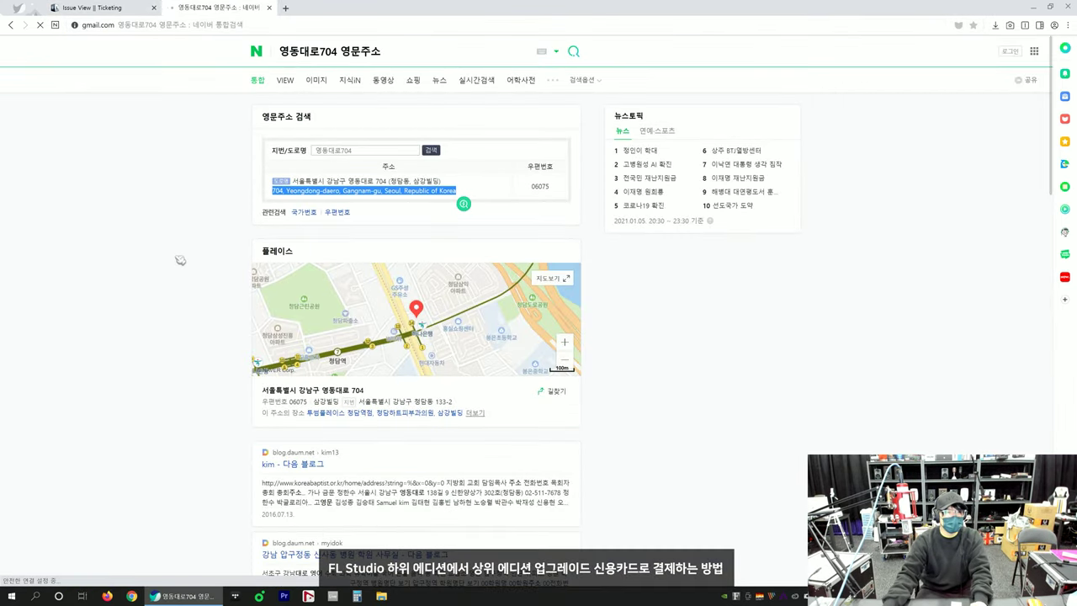
key("ctrl+shift+Tab")
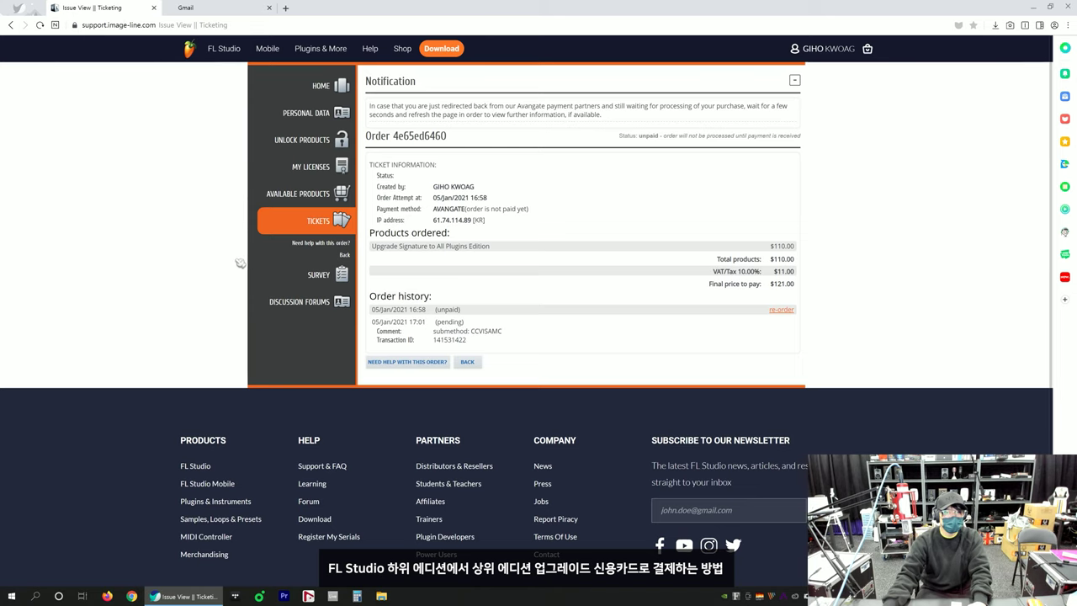
left_click(210, 9)
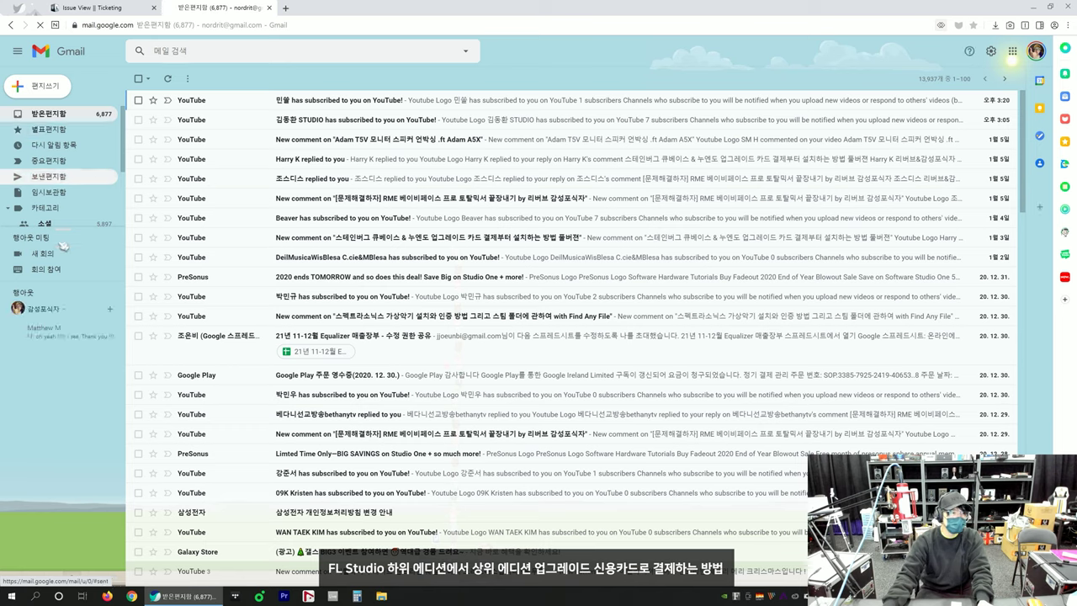
Search Gmail for 'image line', then go back to the inbox
left_click(195, 55)
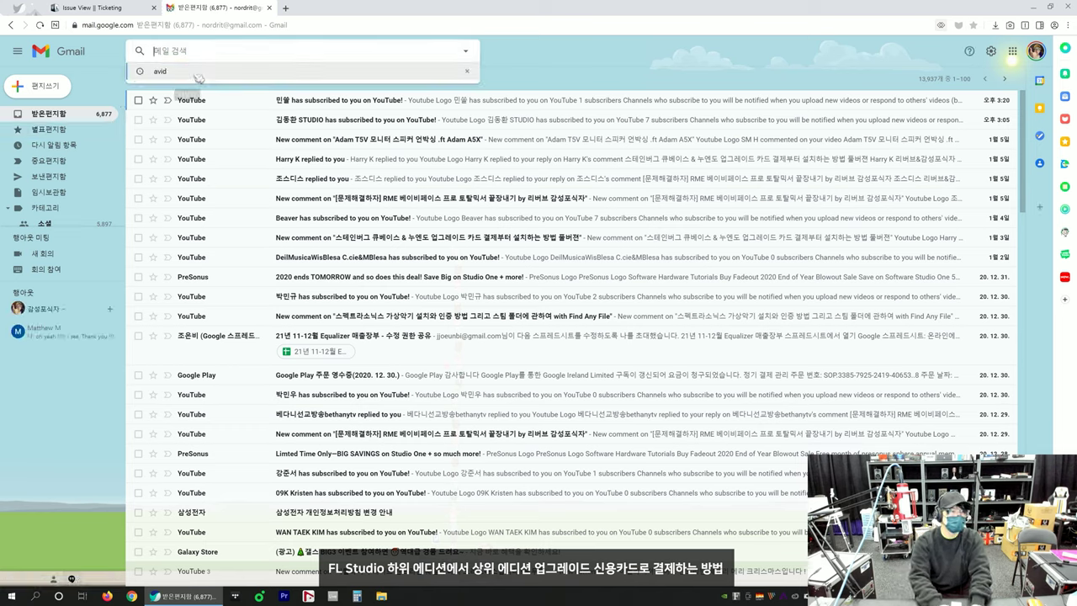
type("image line")
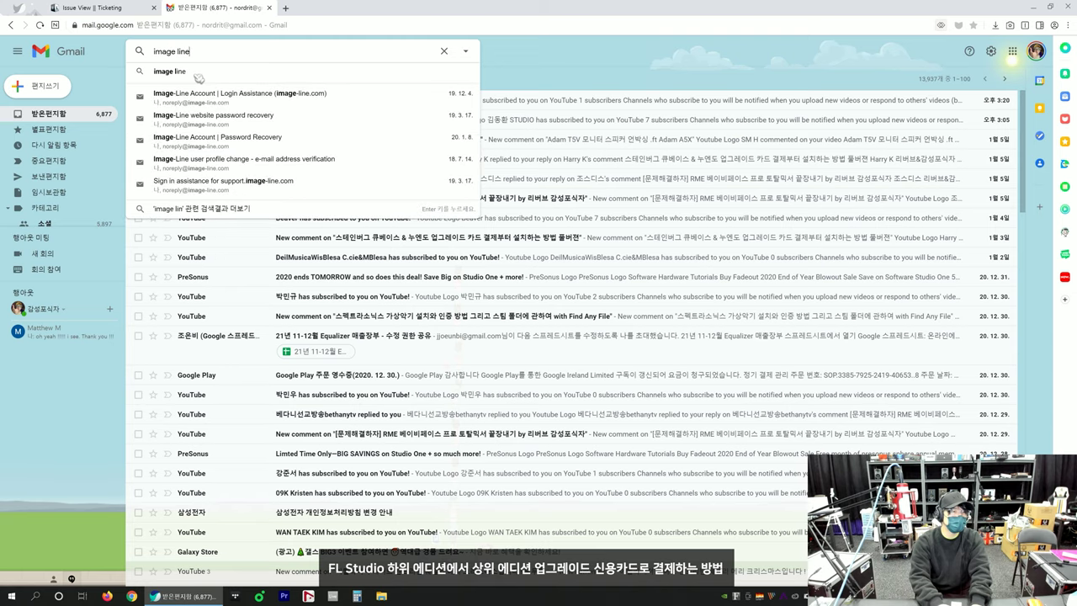
left_click(199, 77)
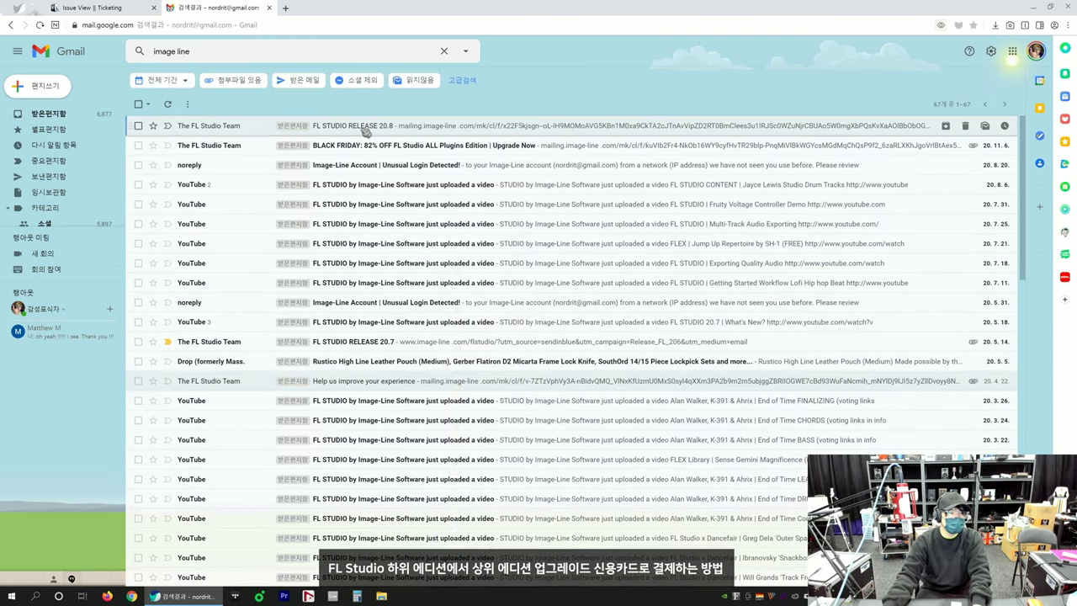
left_click(57, 115)
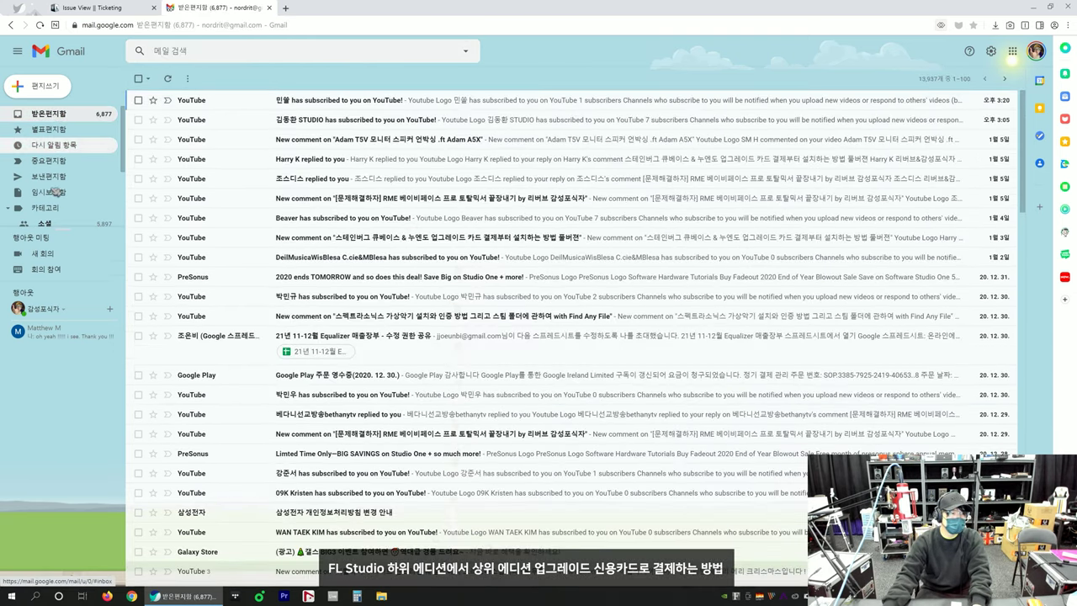
Check the Promotions, Updates and Social categories, then return to the order ticket tab
scroll(86, 185, "down", 2)
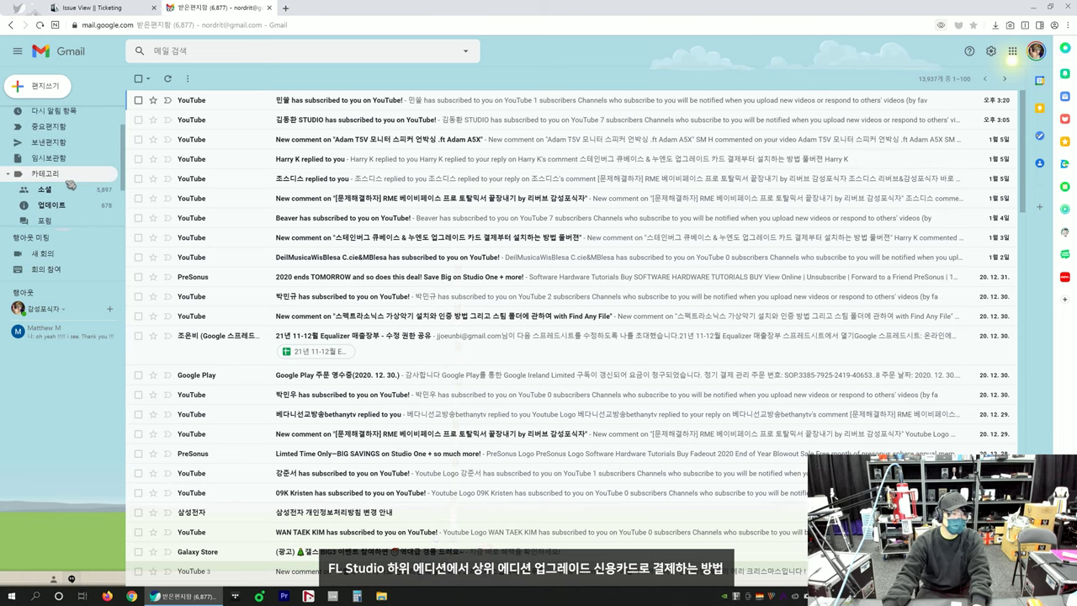
left_click(68, 172)
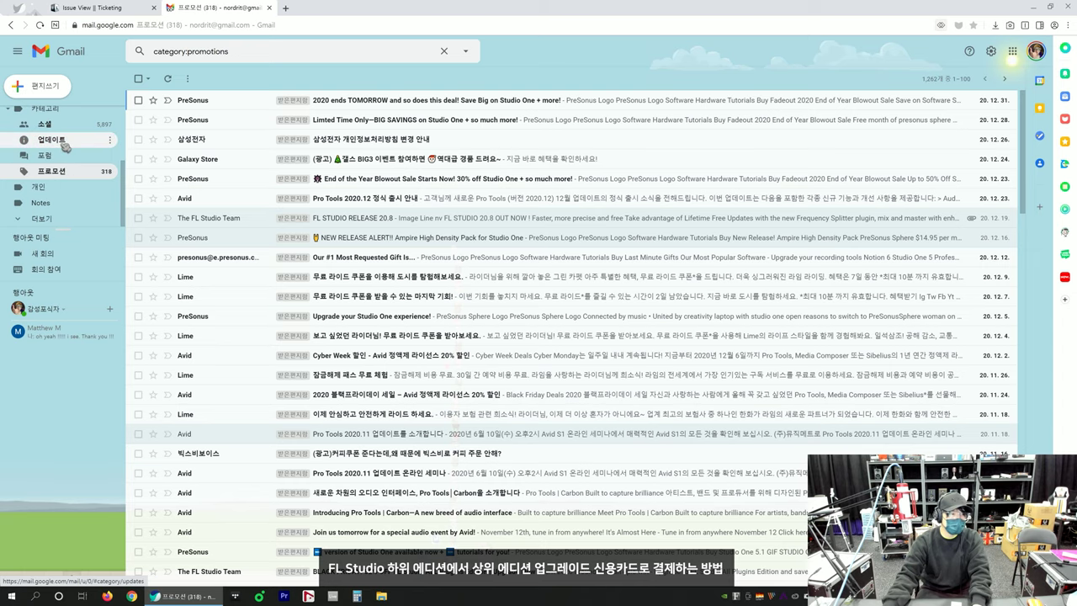
left_click(57, 140)
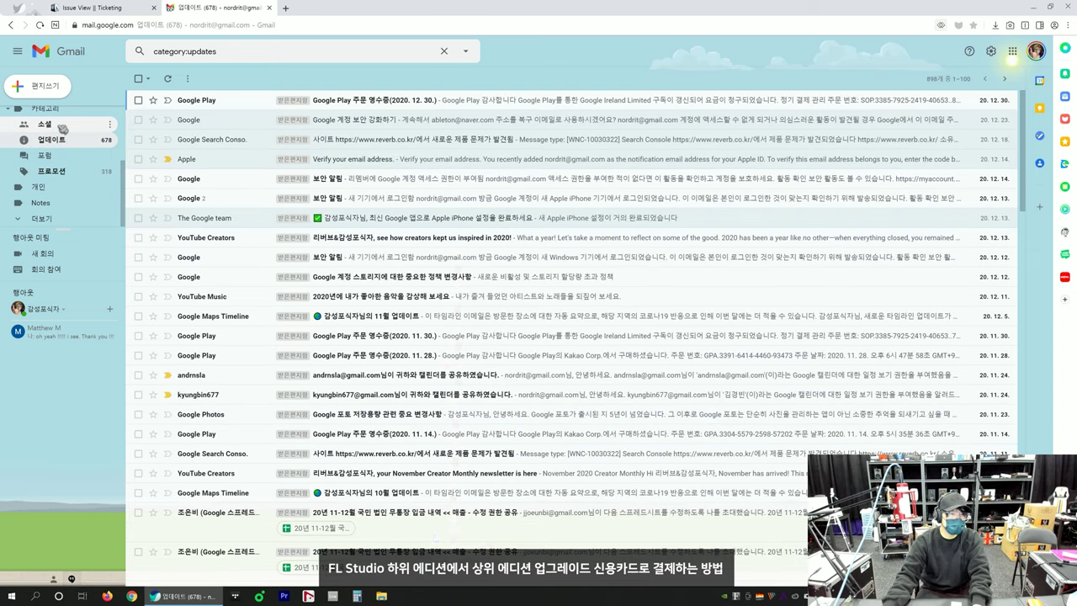
left_click(62, 125)
scroll(61, 127, "up", 2)
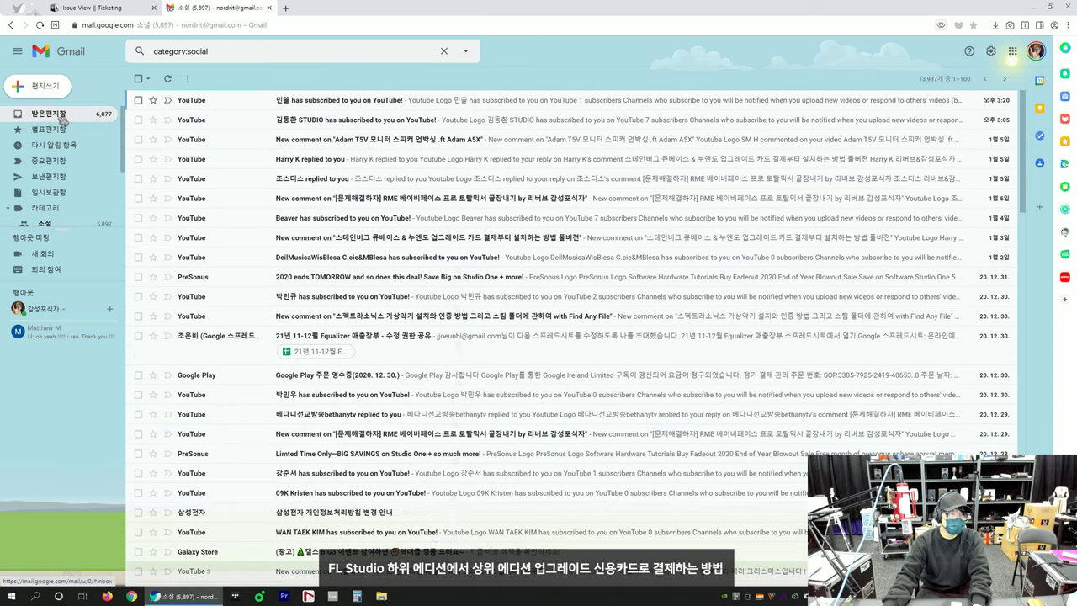
left_click(61, 115)
left_click(96, 8)
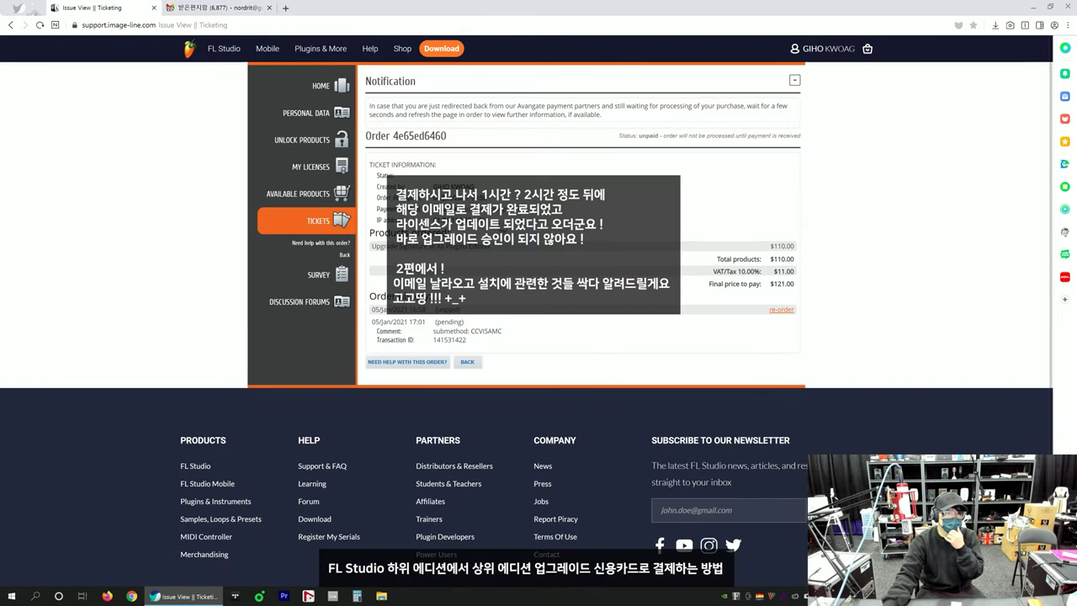
left_click_drag(663, 138, 805, 143)
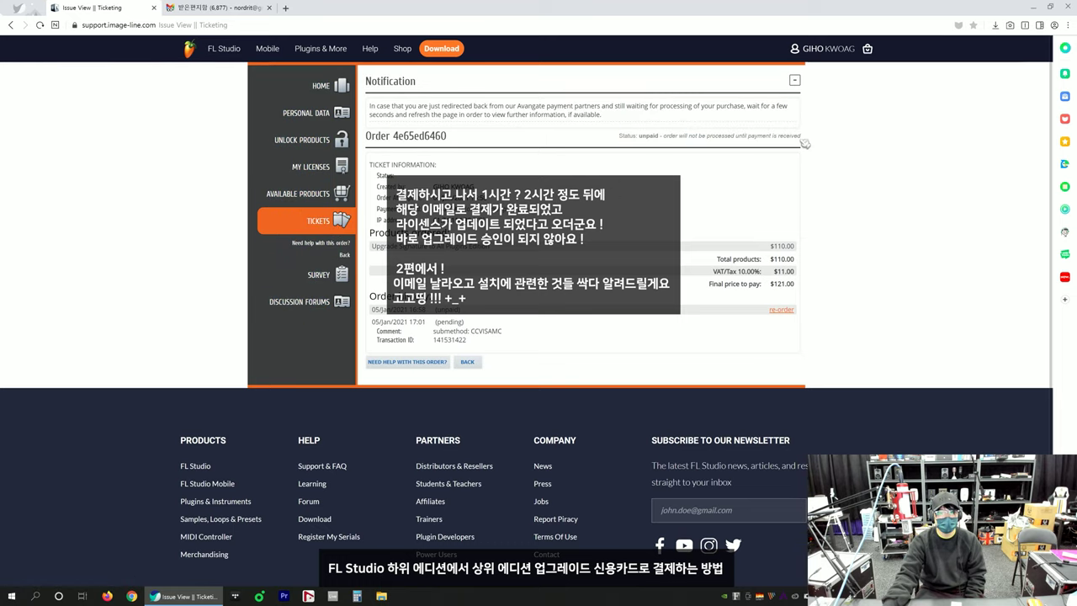
mouse_move(369, 106)
left_mouse_down()
mouse_move(609, 106)
mouse_move(608, 125)
left_mouse_up()
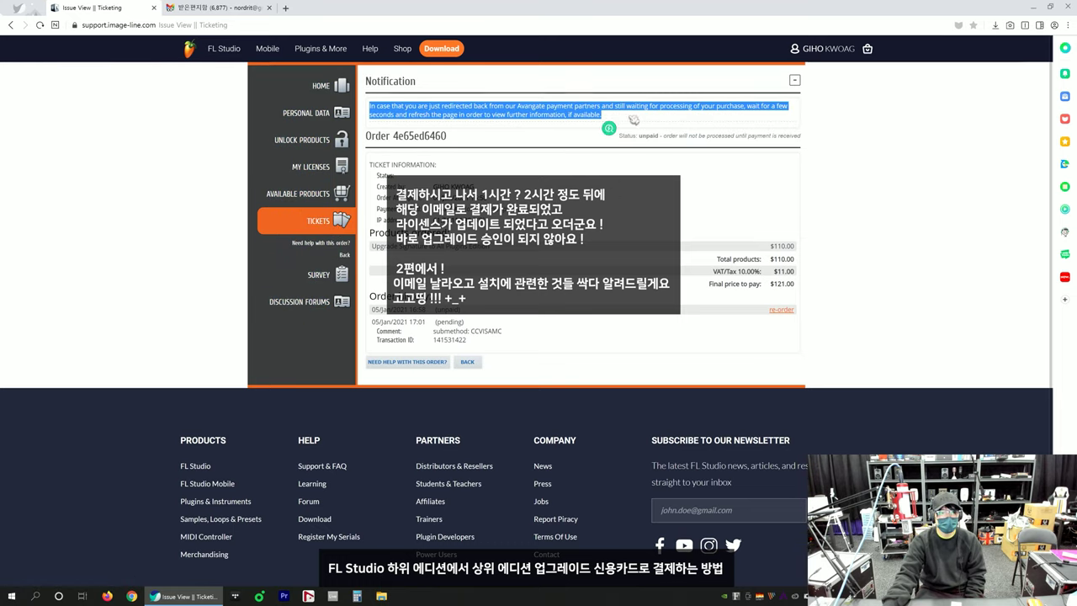
left_click(608, 125)
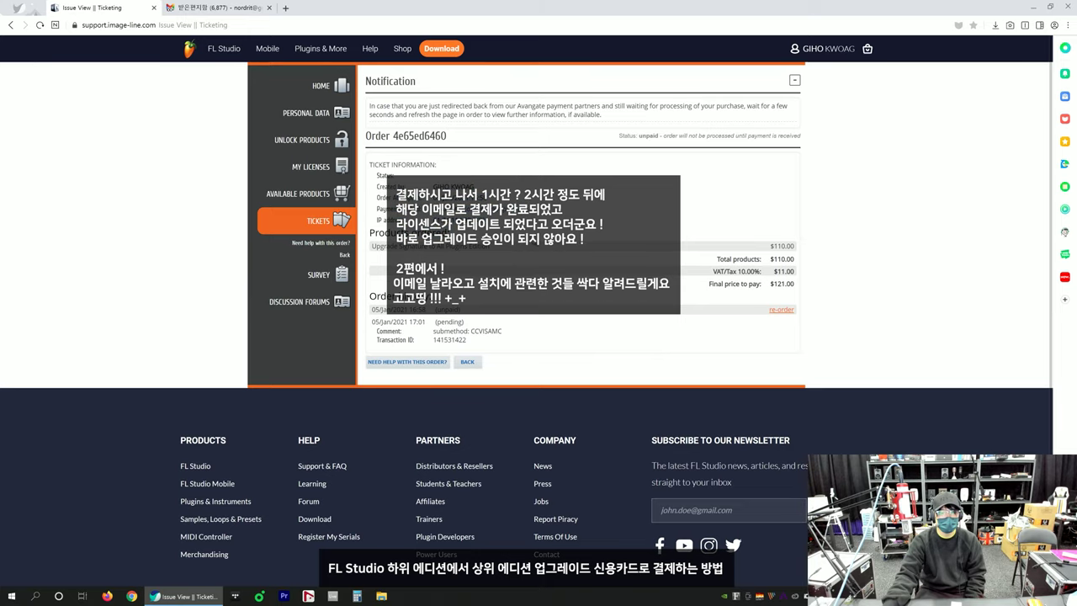